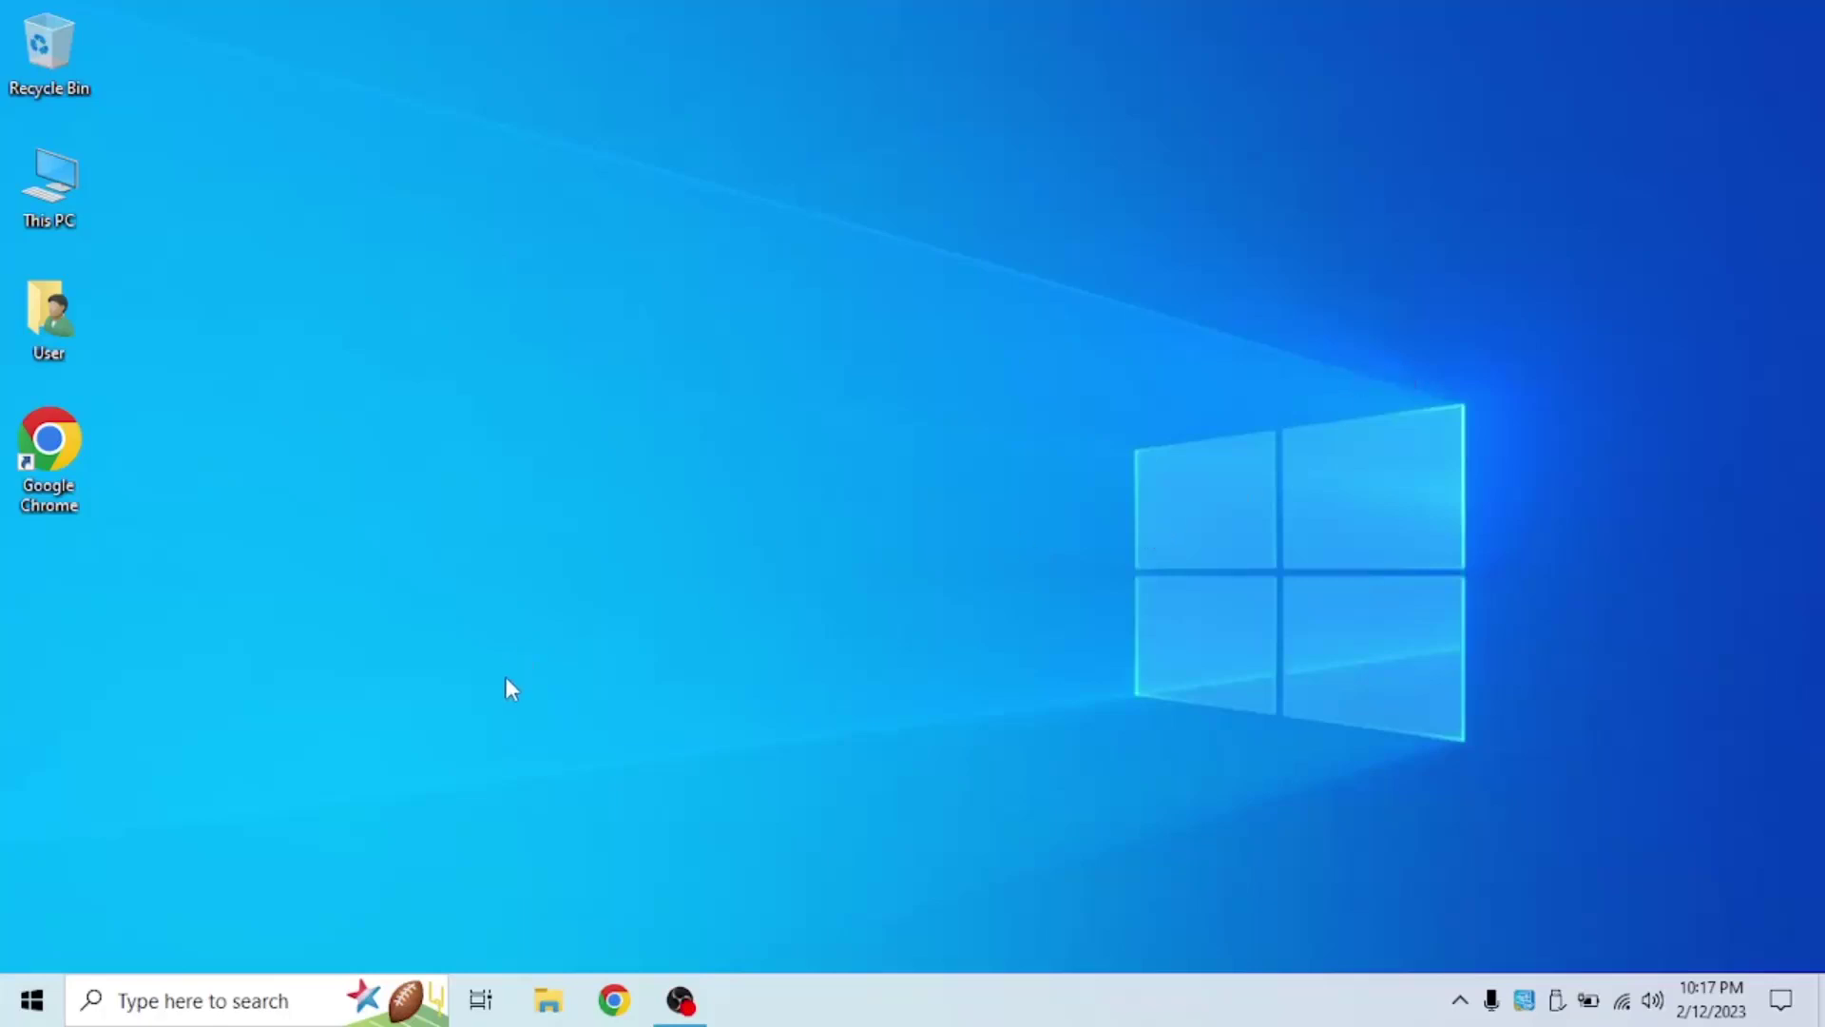
# Open the storage usage breakdown for the TOSHIBA SSD500 (C:) drive from Storage settings.
pyautogui.click(233, 1017)
pyautogui.write('s')
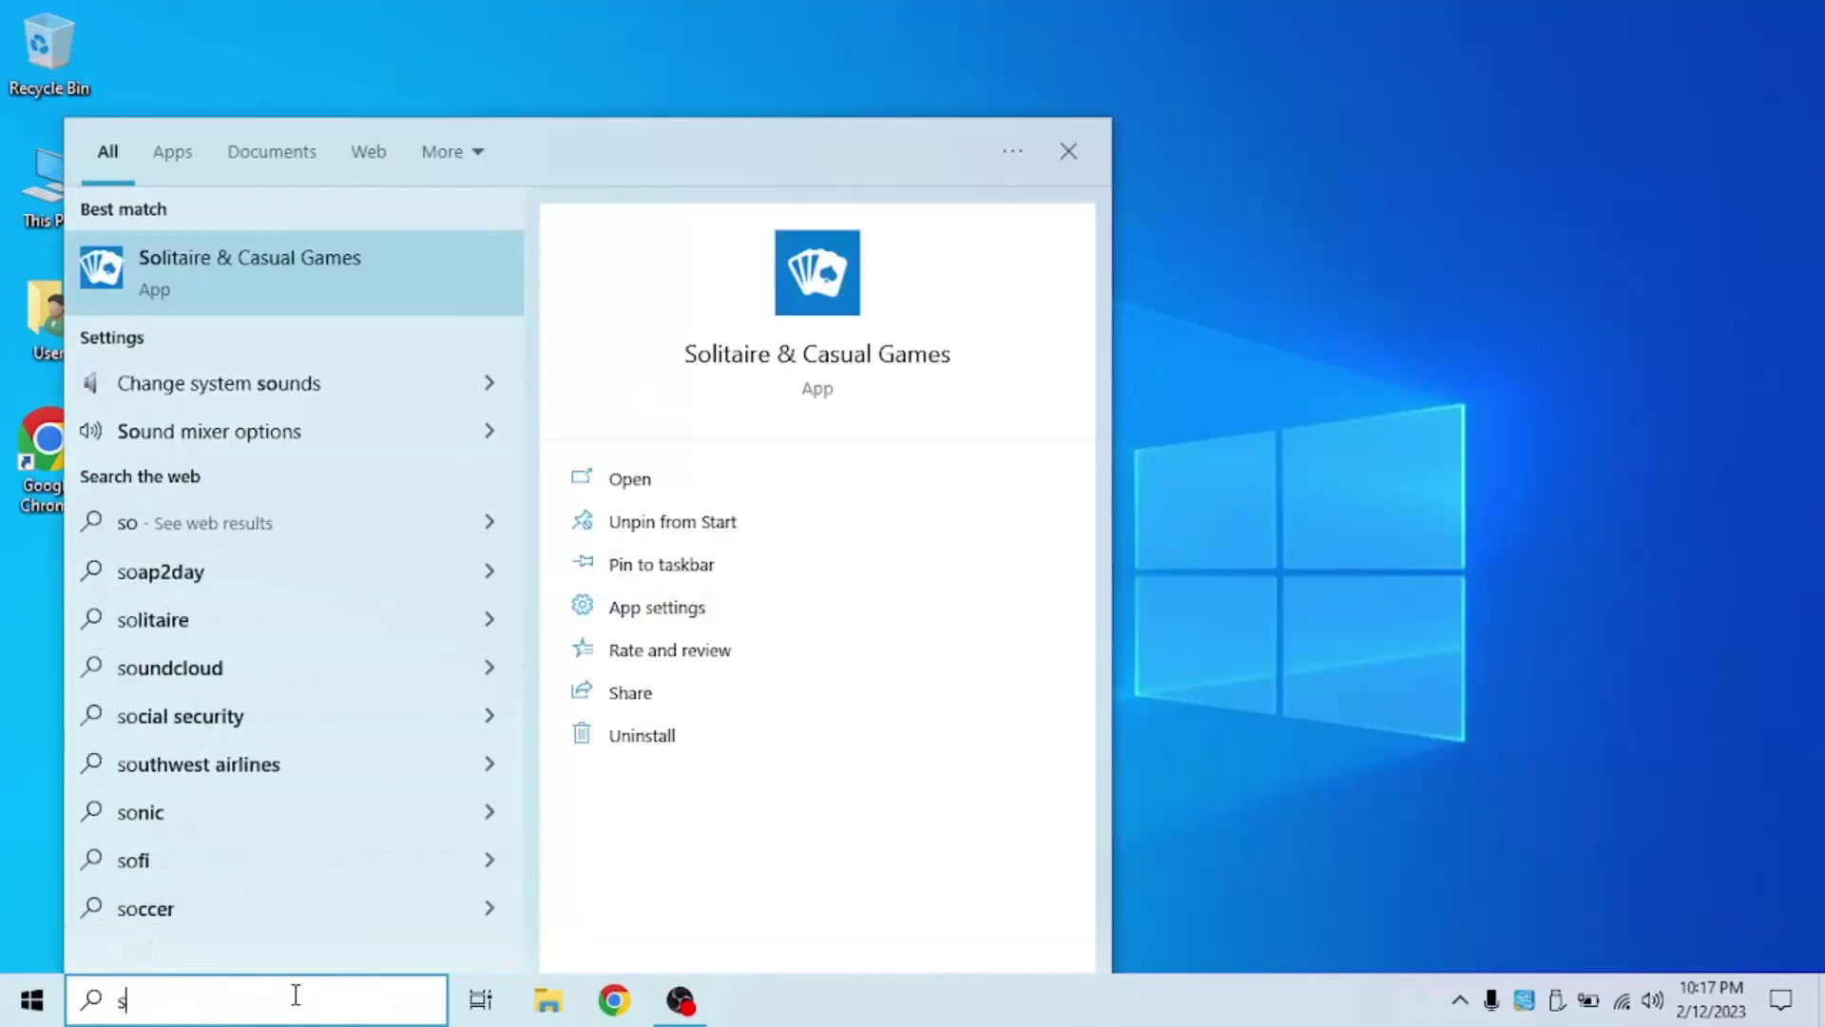
pyautogui.write('torage')
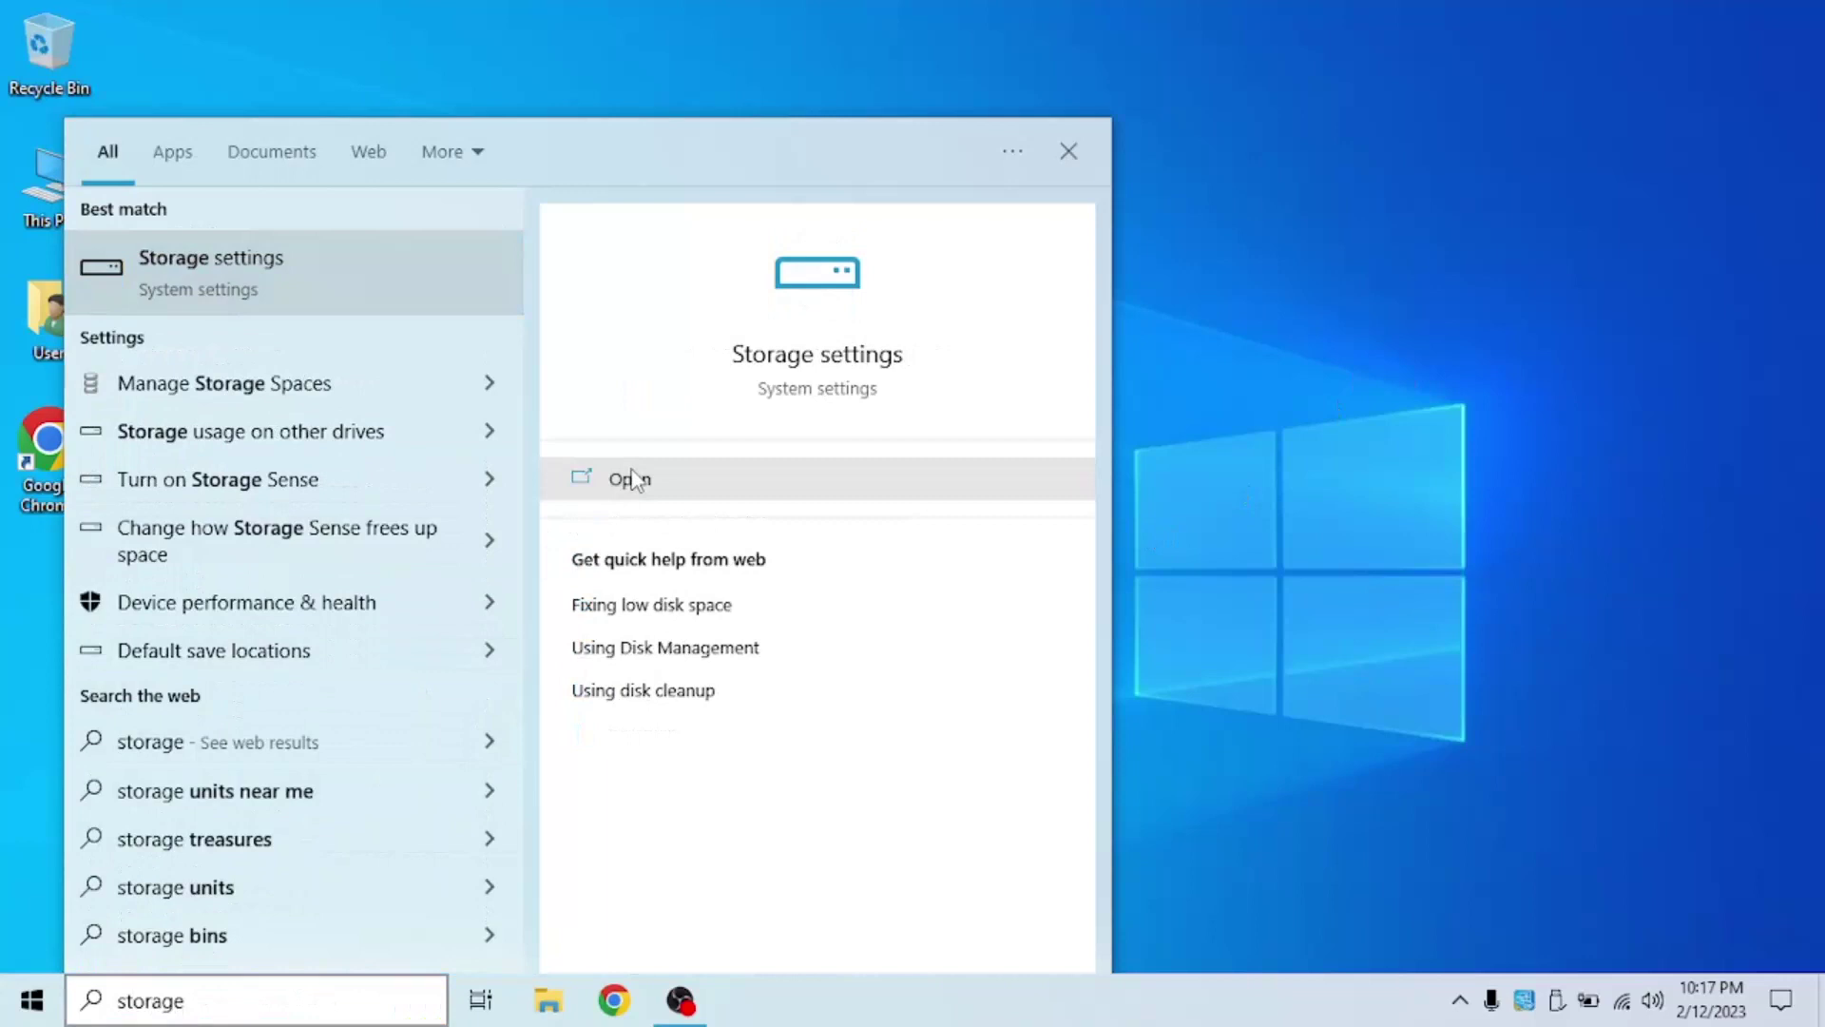
pyautogui.click(631, 477)
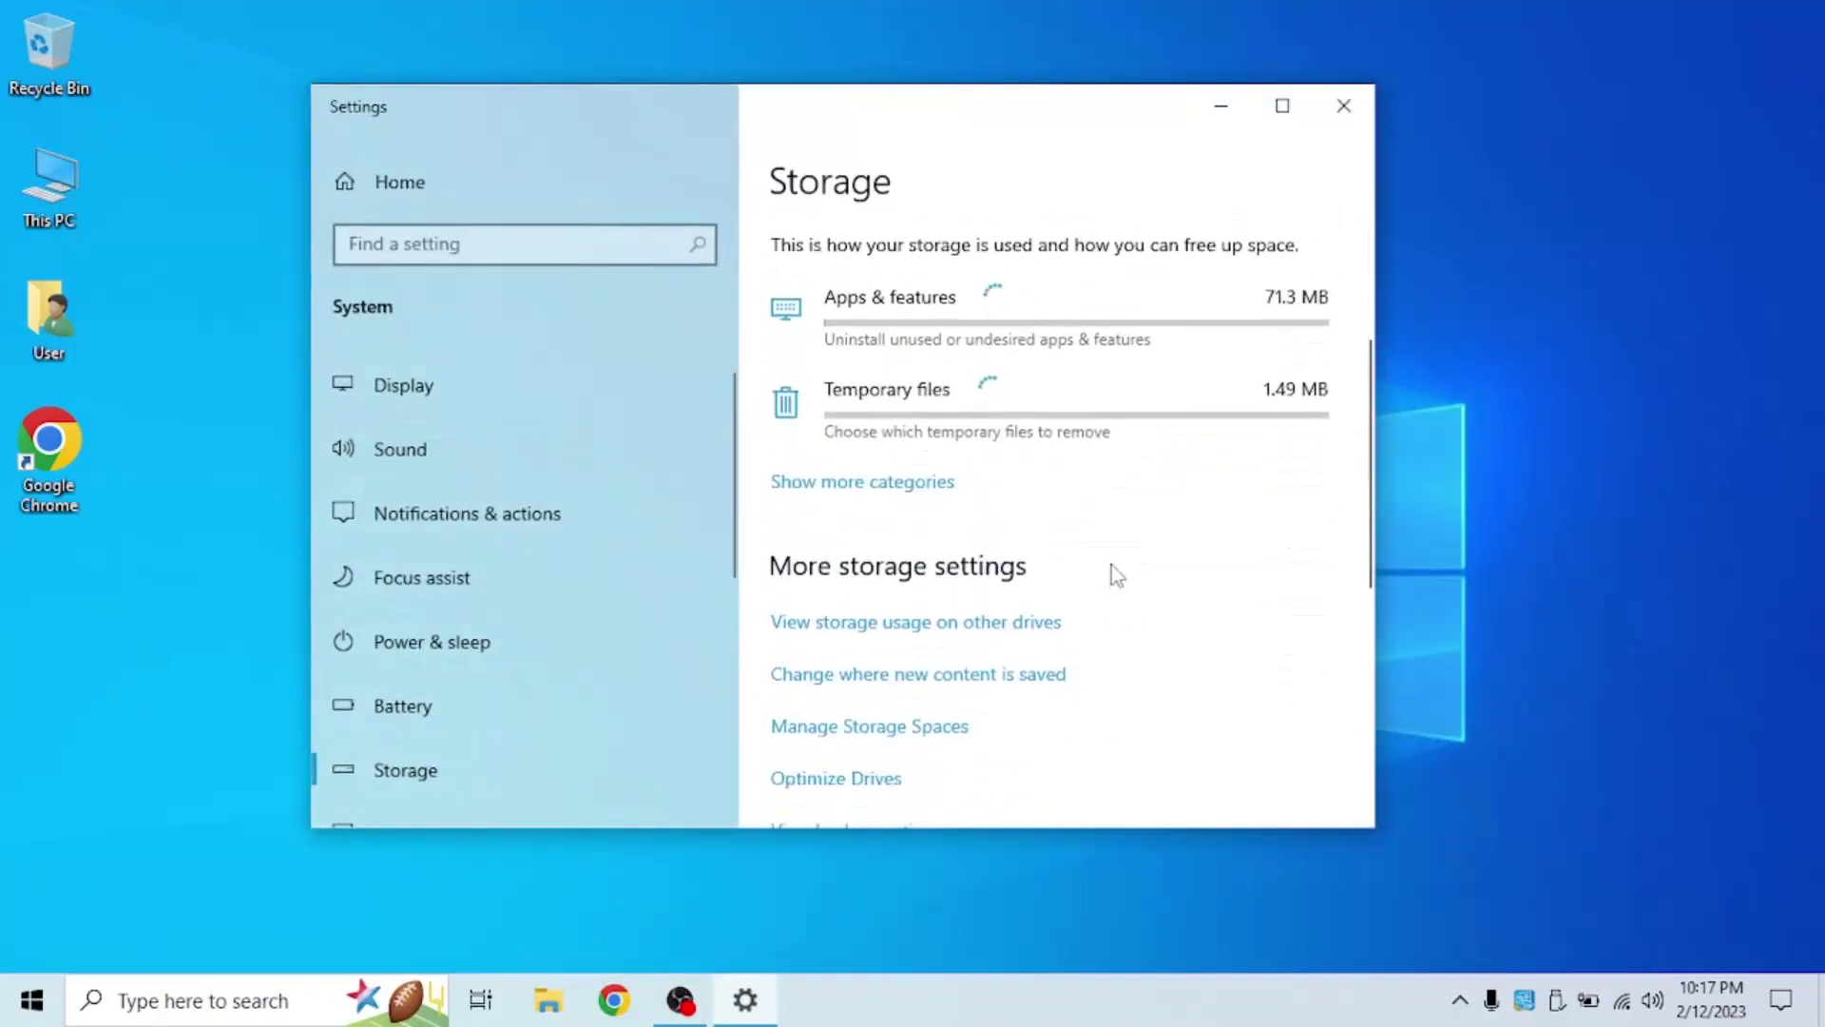
pyautogui.scroll(-3, 1110, 565)
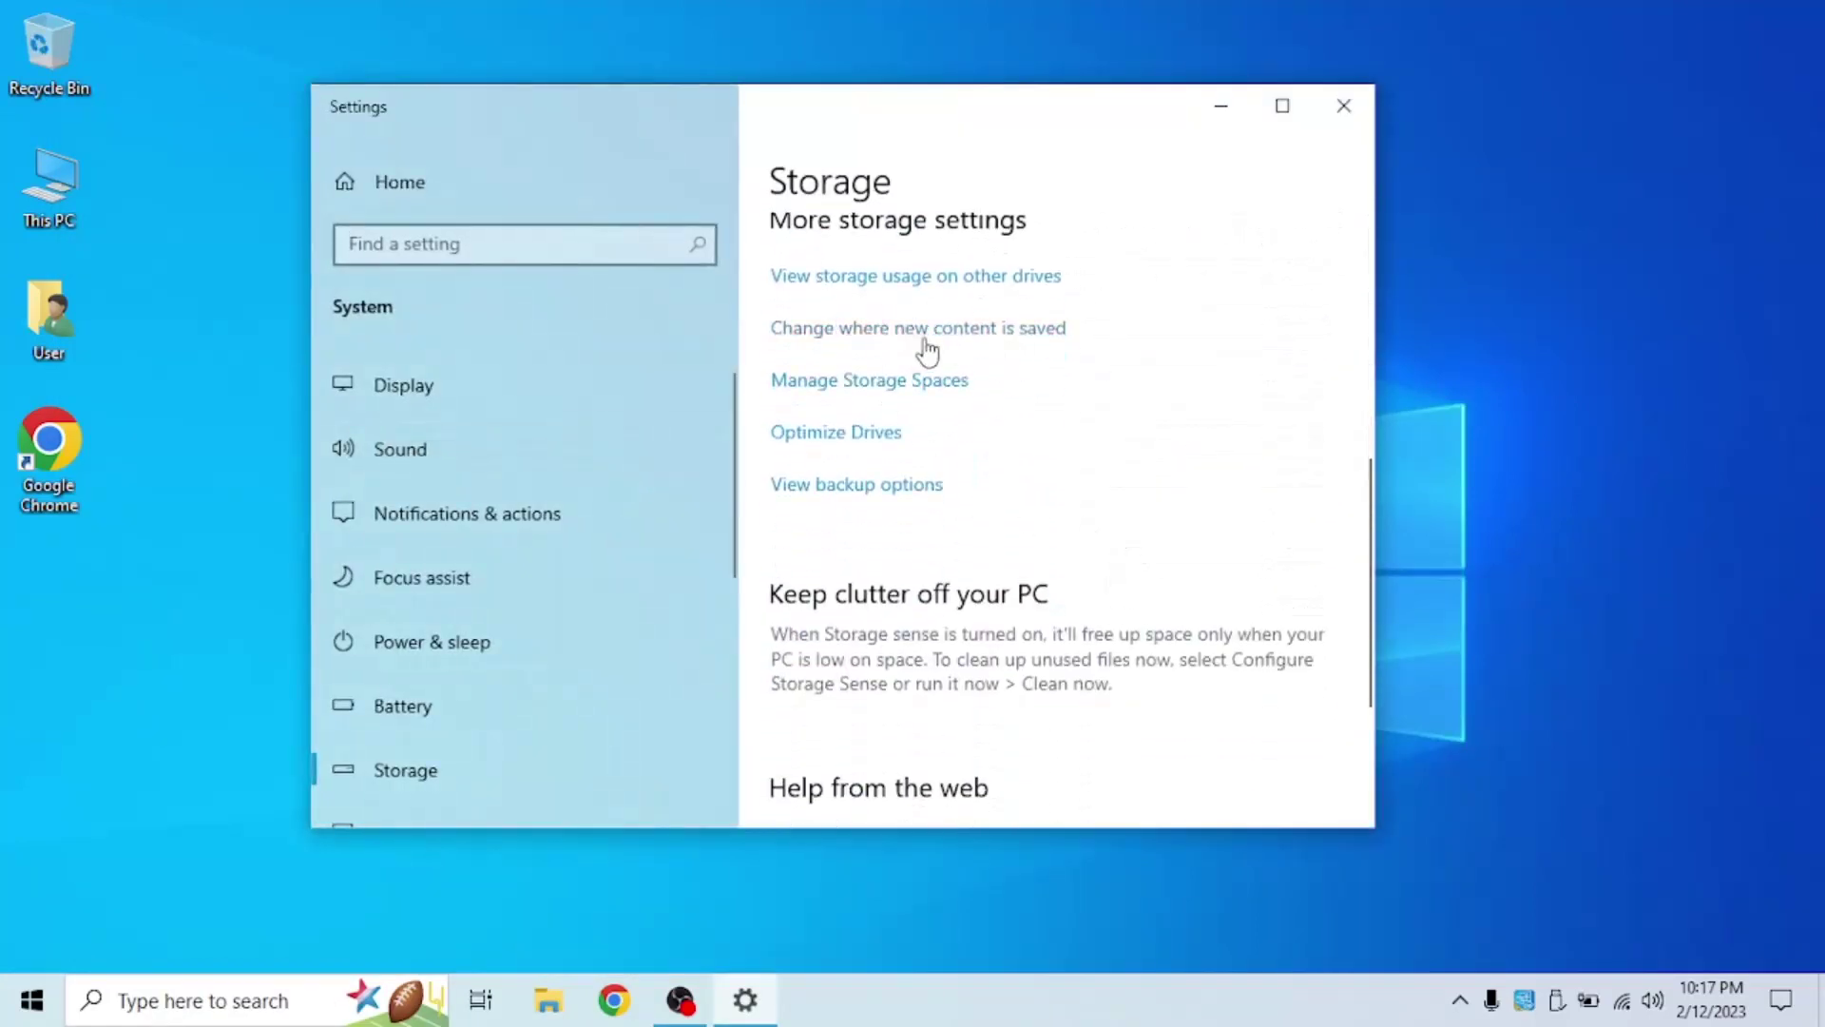
pyautogui.click(895, 277)
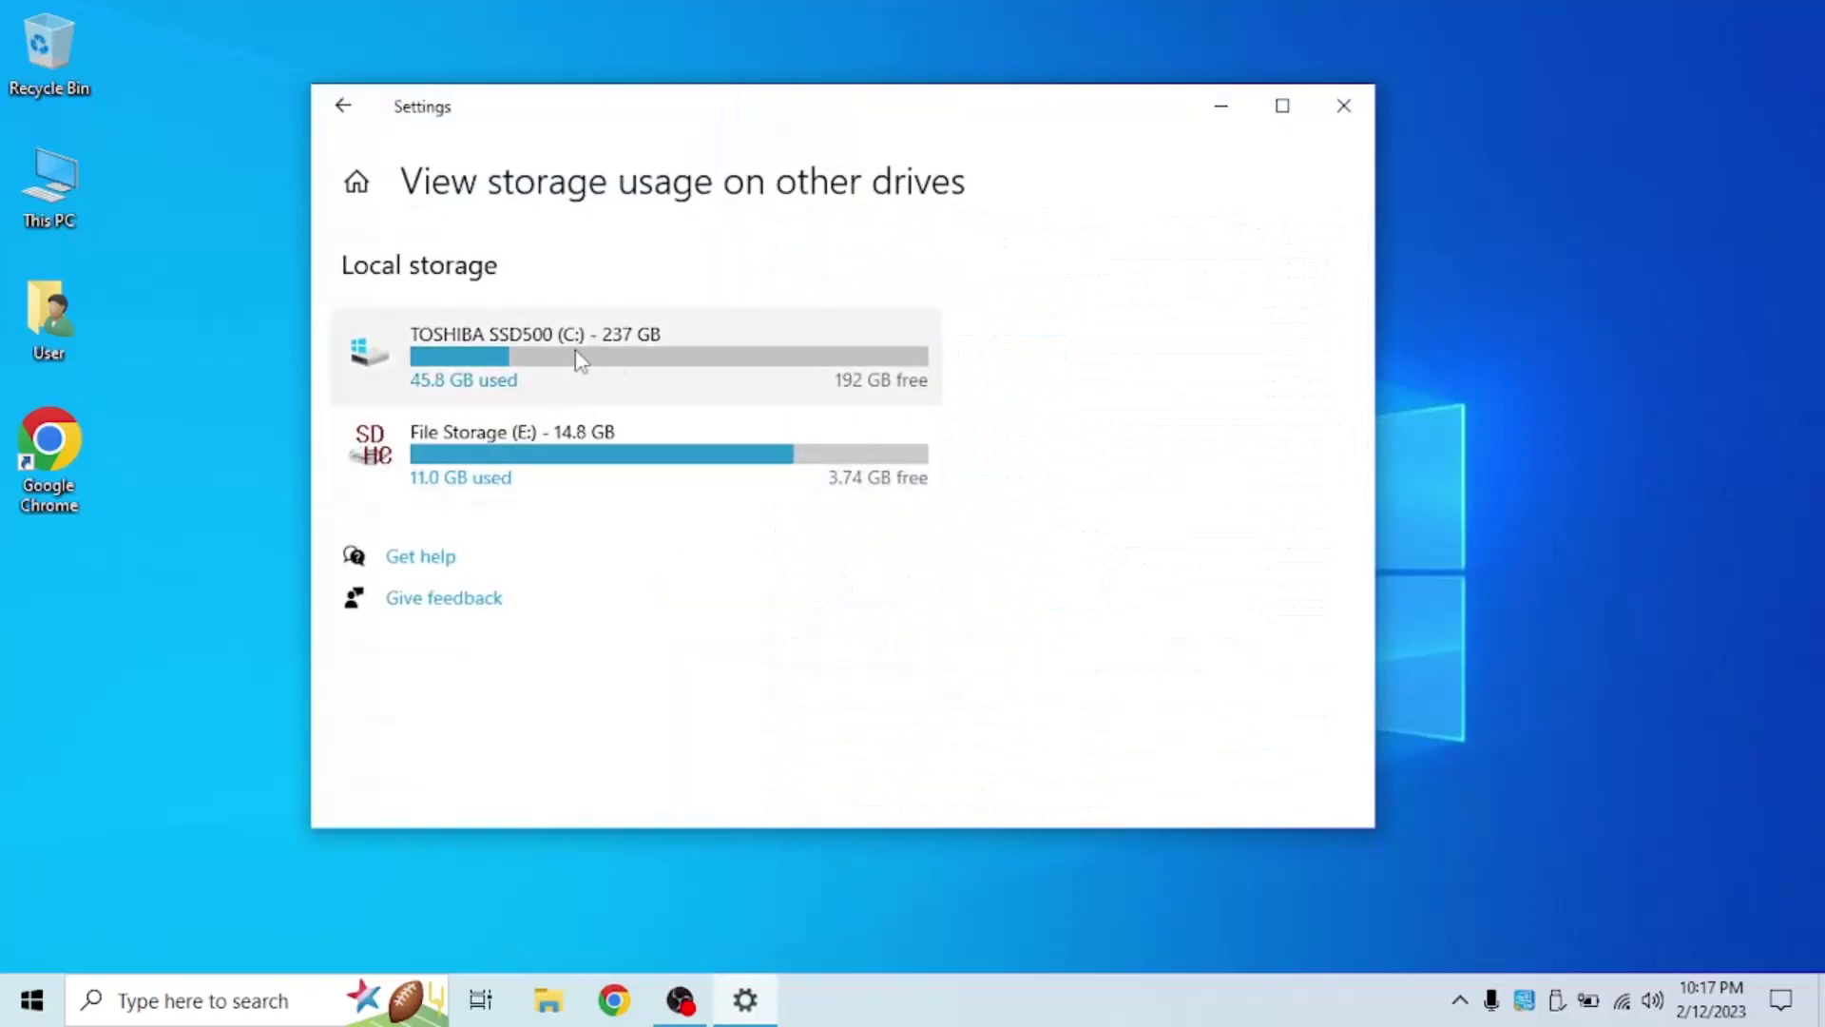
pyautogui.click(638, 349)
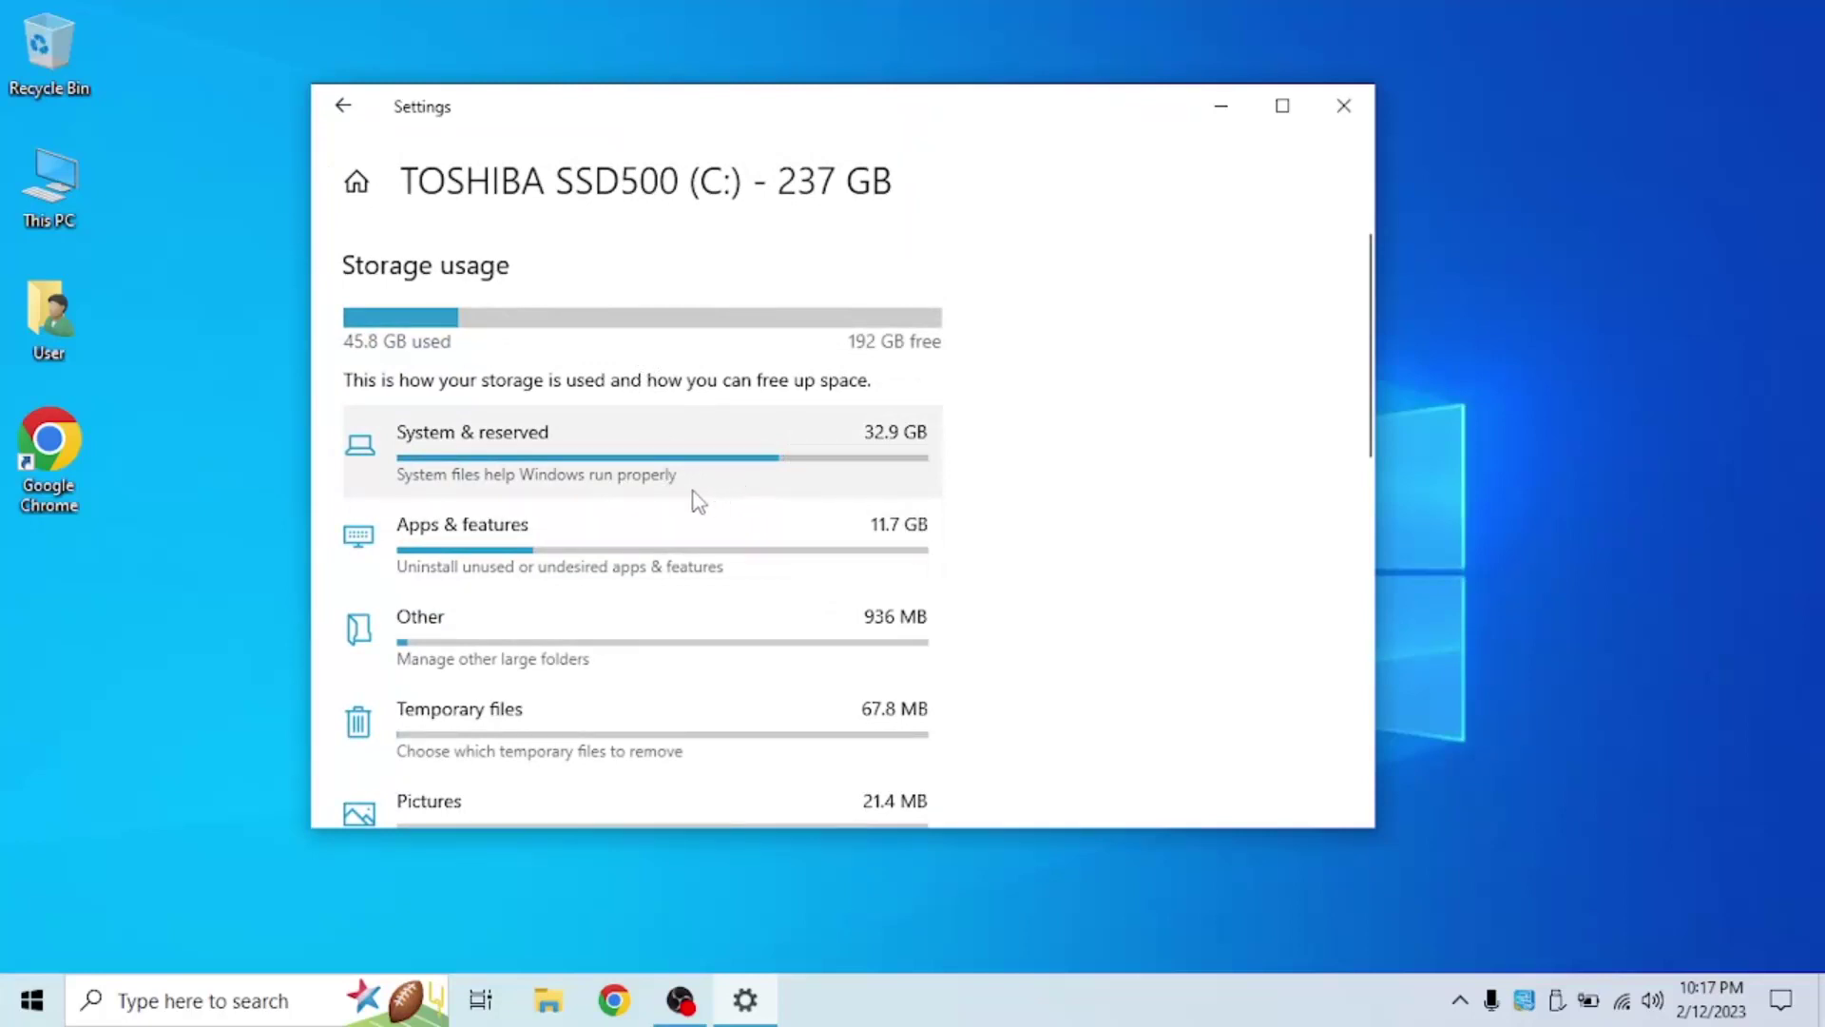
# Read the 1.89 GB virtual memory figure under System & reserved, then close Settings.
pyautogui.scroll(-1, 485, 487)
pyautogui.scroll(-4, 485, 487)
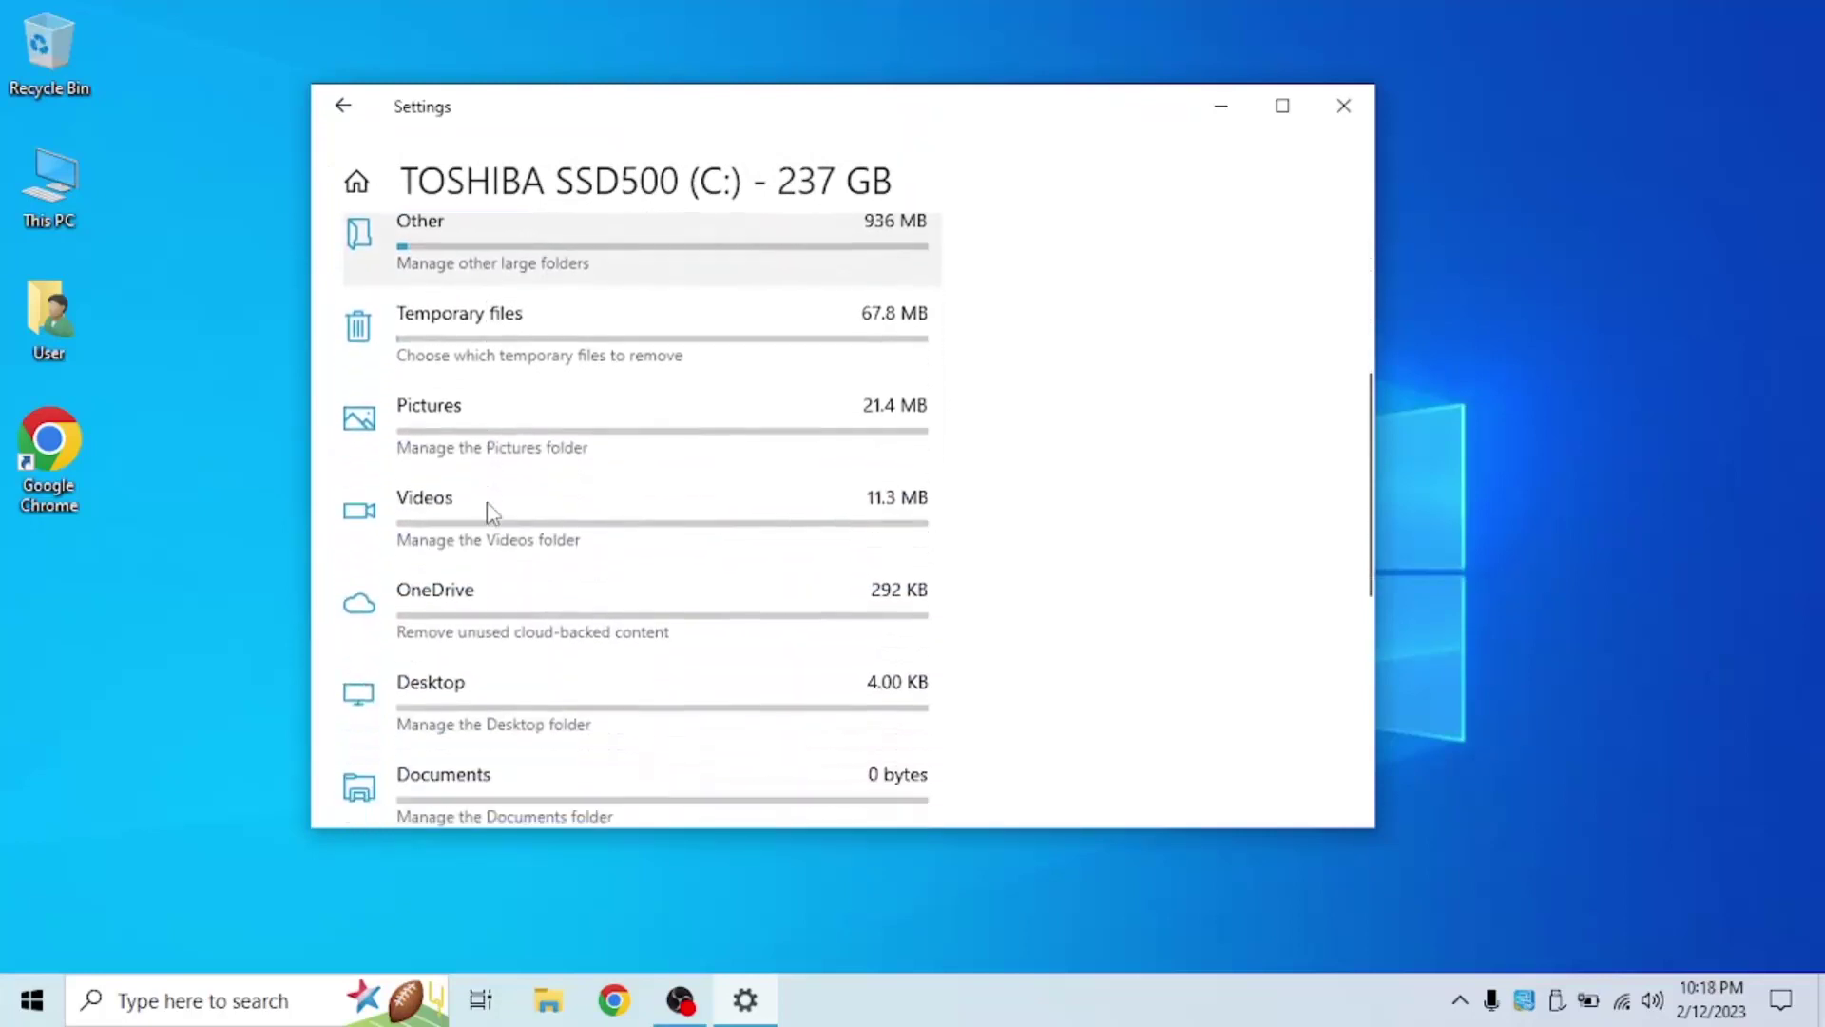
pyautogui.scroll(5, 484, 514)
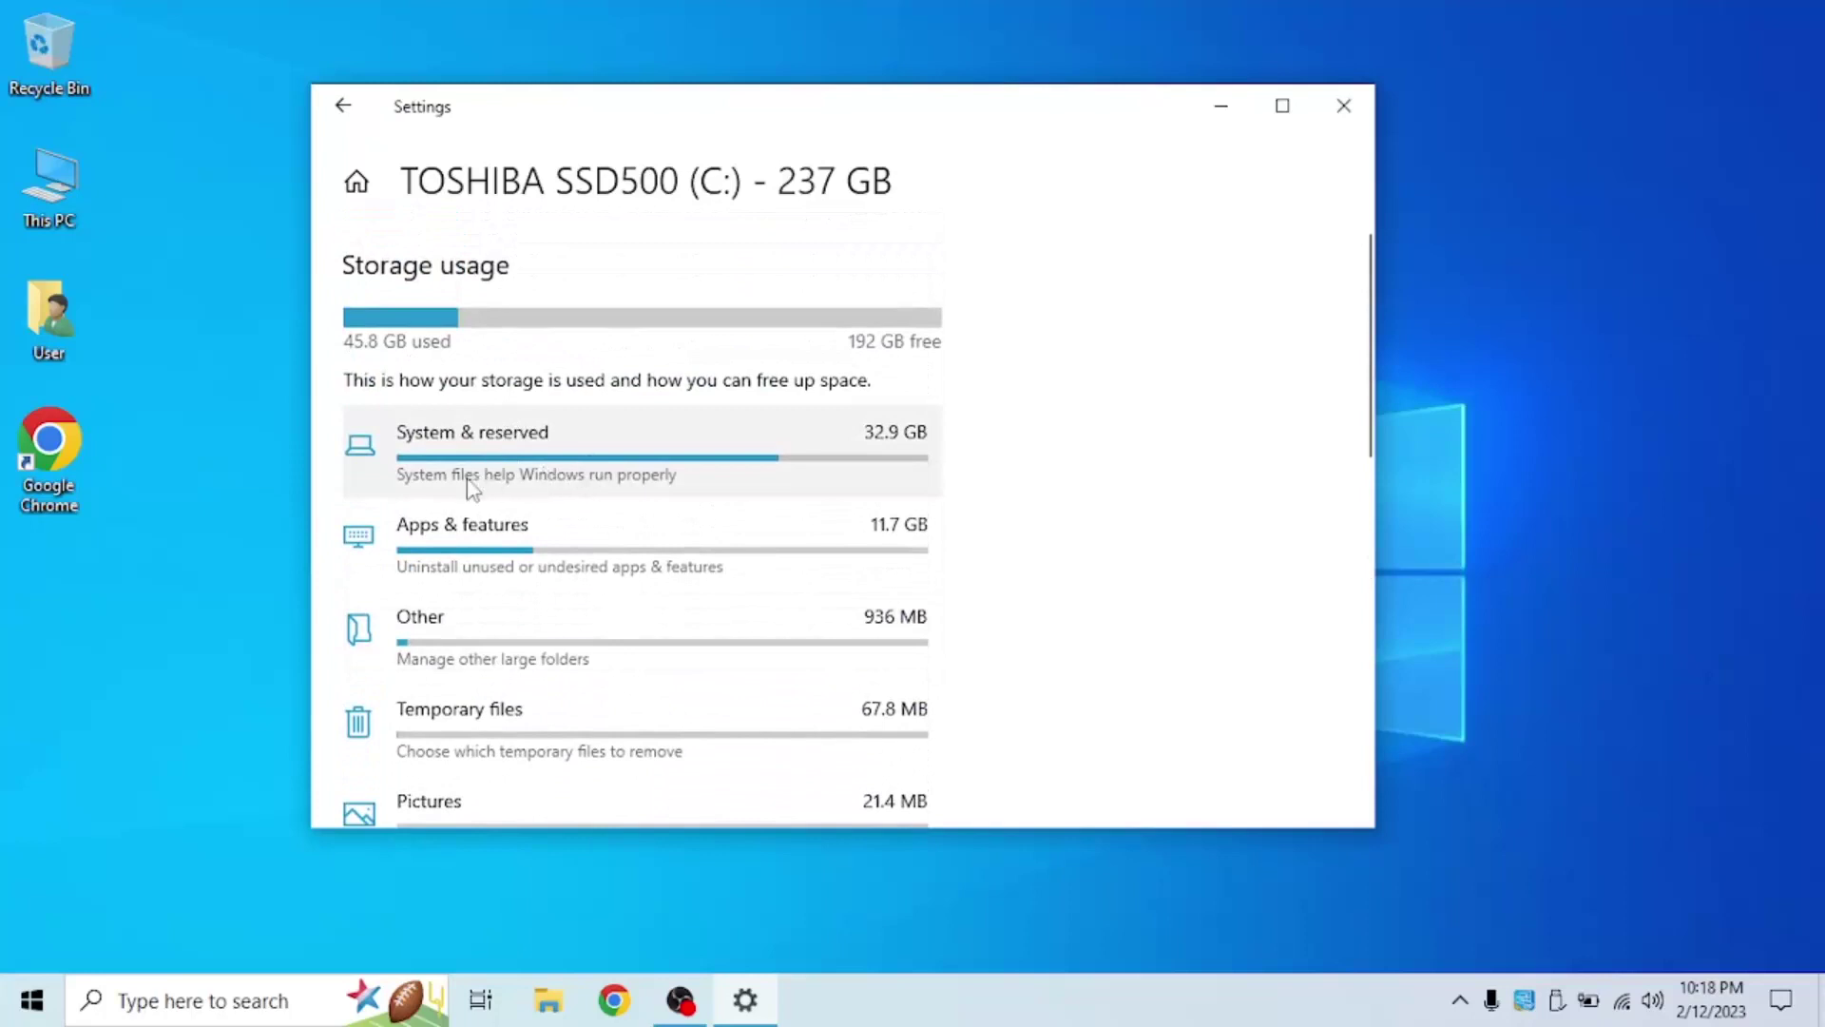
pyautogui.scroll(-3, 697, 489)
pyautogui.scroll(-1, 694, 490)
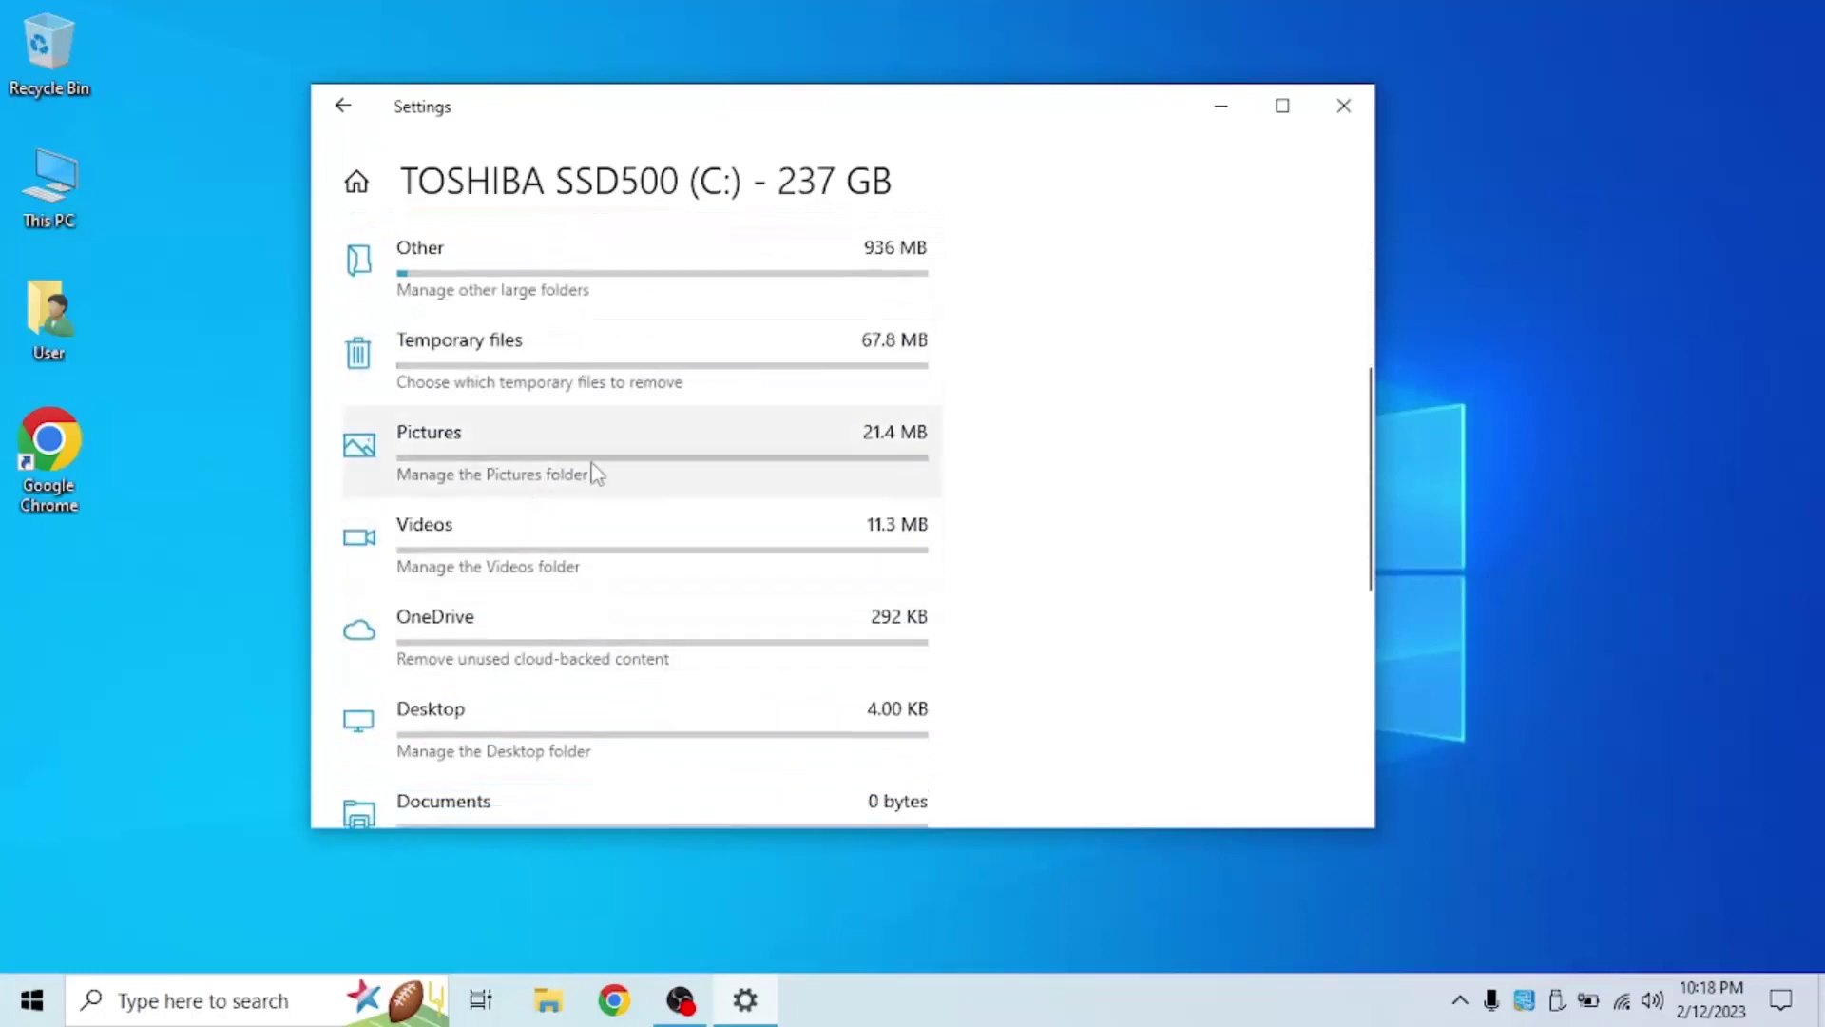
pyautogui.scroll(4, 574, 618)
pyautogui.click(579, 495)
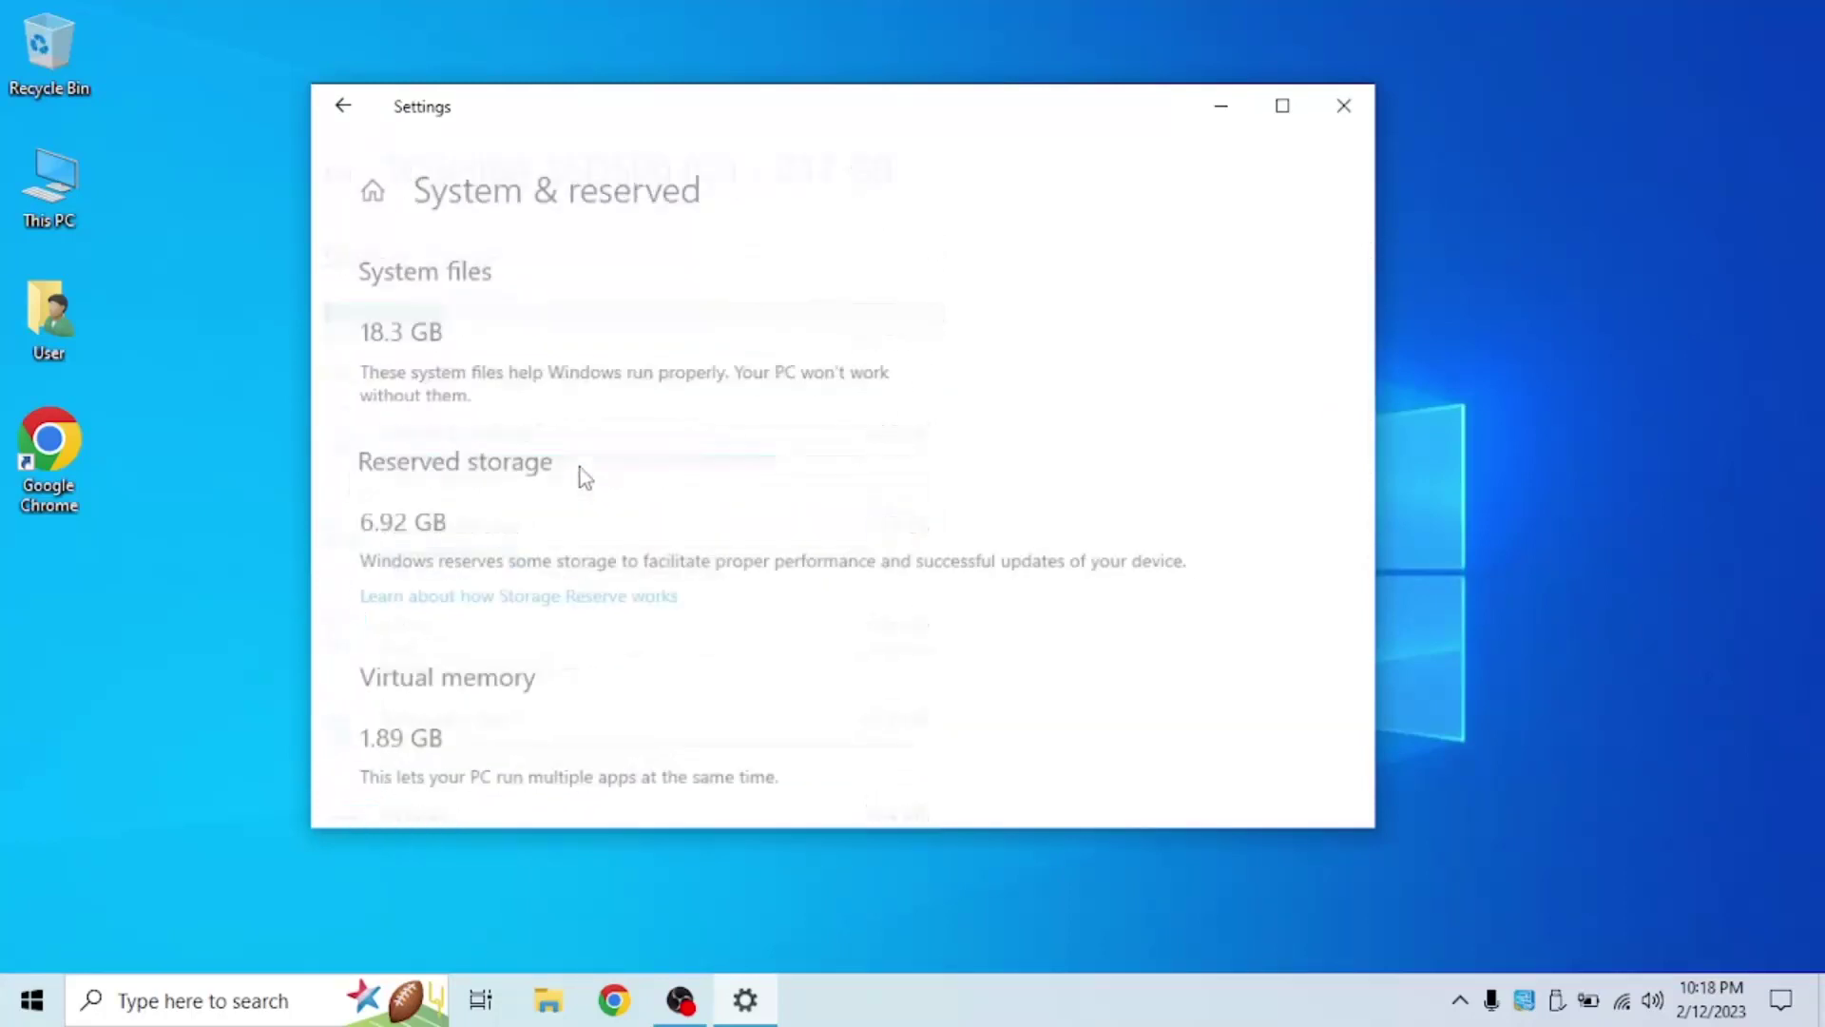
pyautogui.scroll(-5, 583, 475)
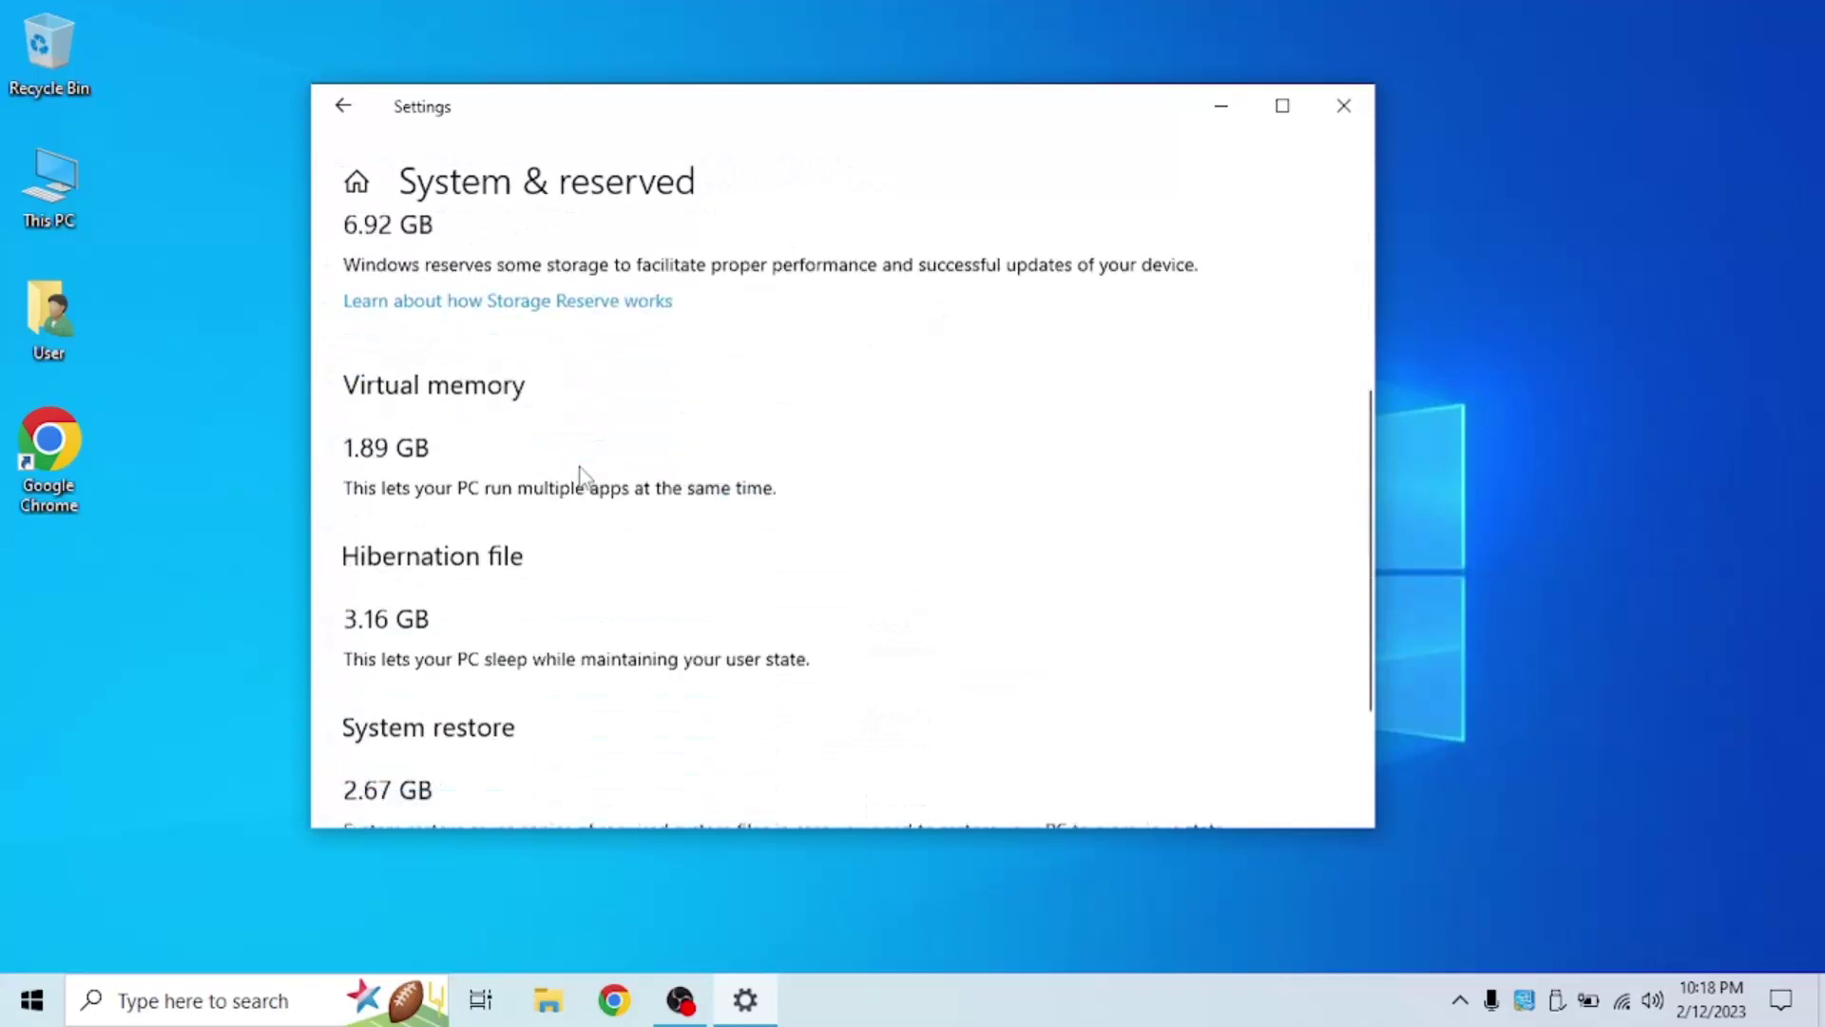
pyautogui.scroll(1, 483, 344)
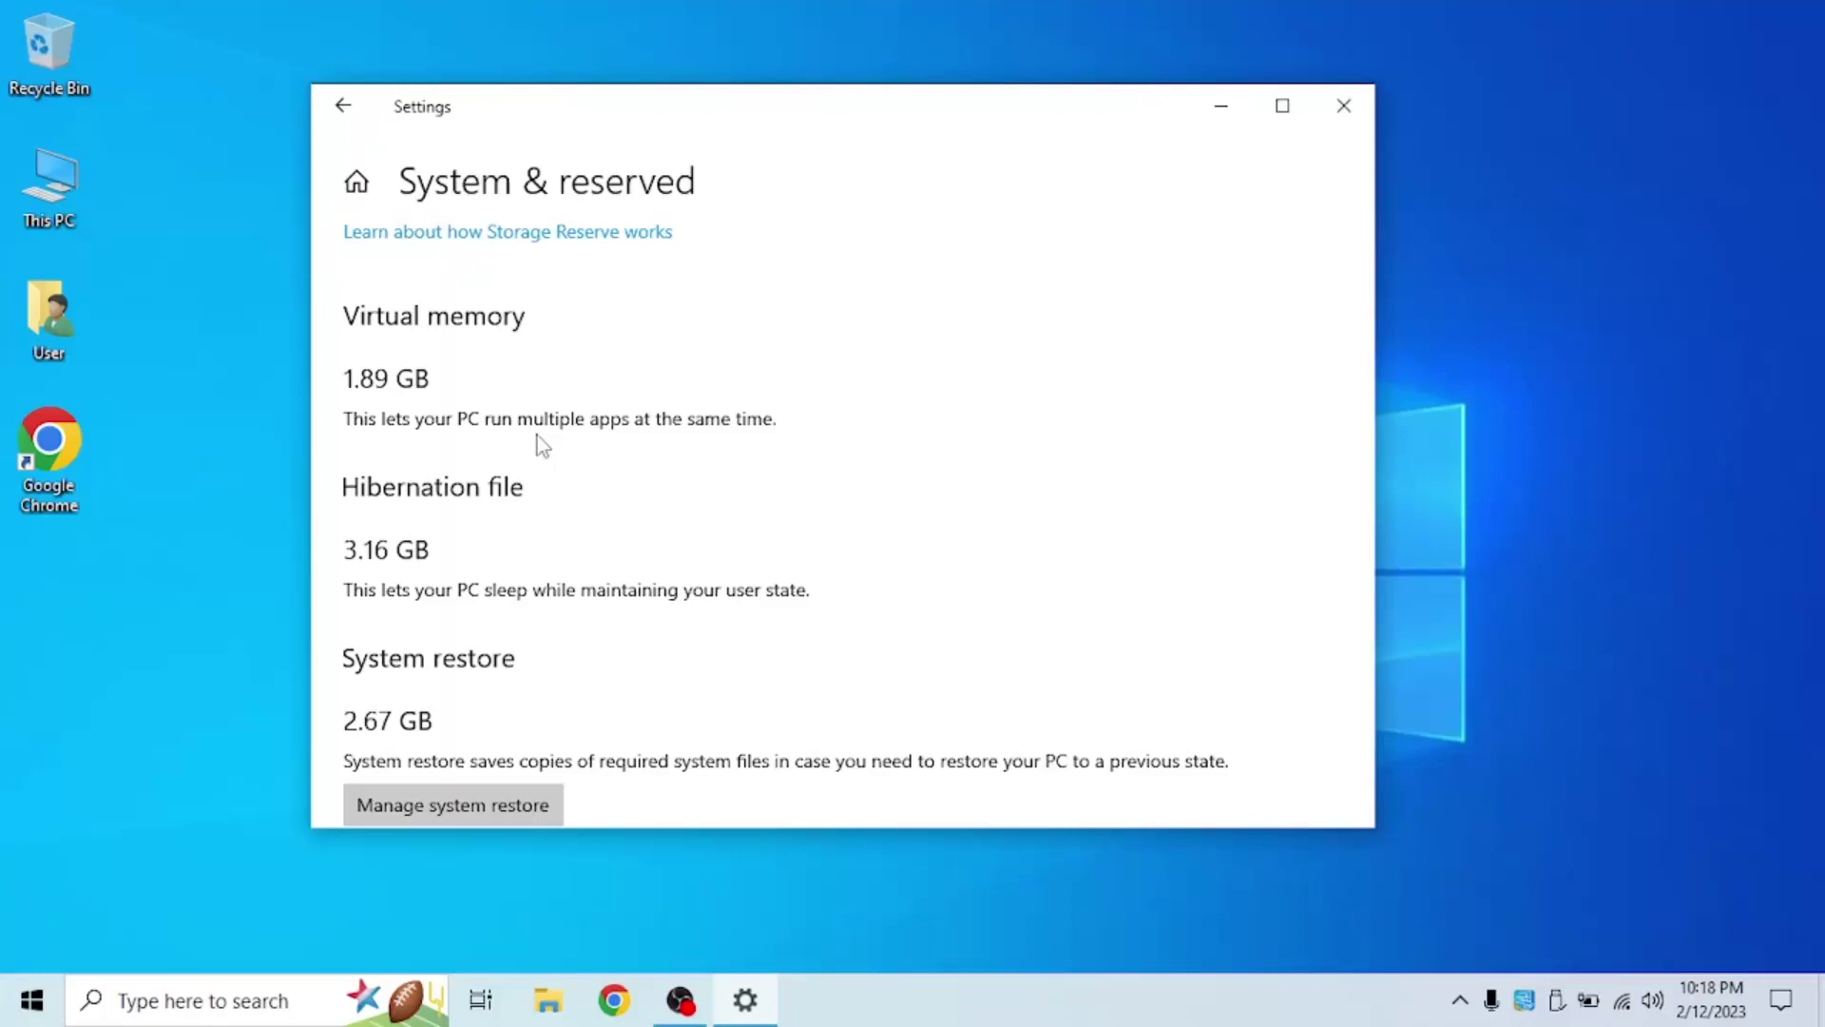
pyautogui.click(1353, 101)
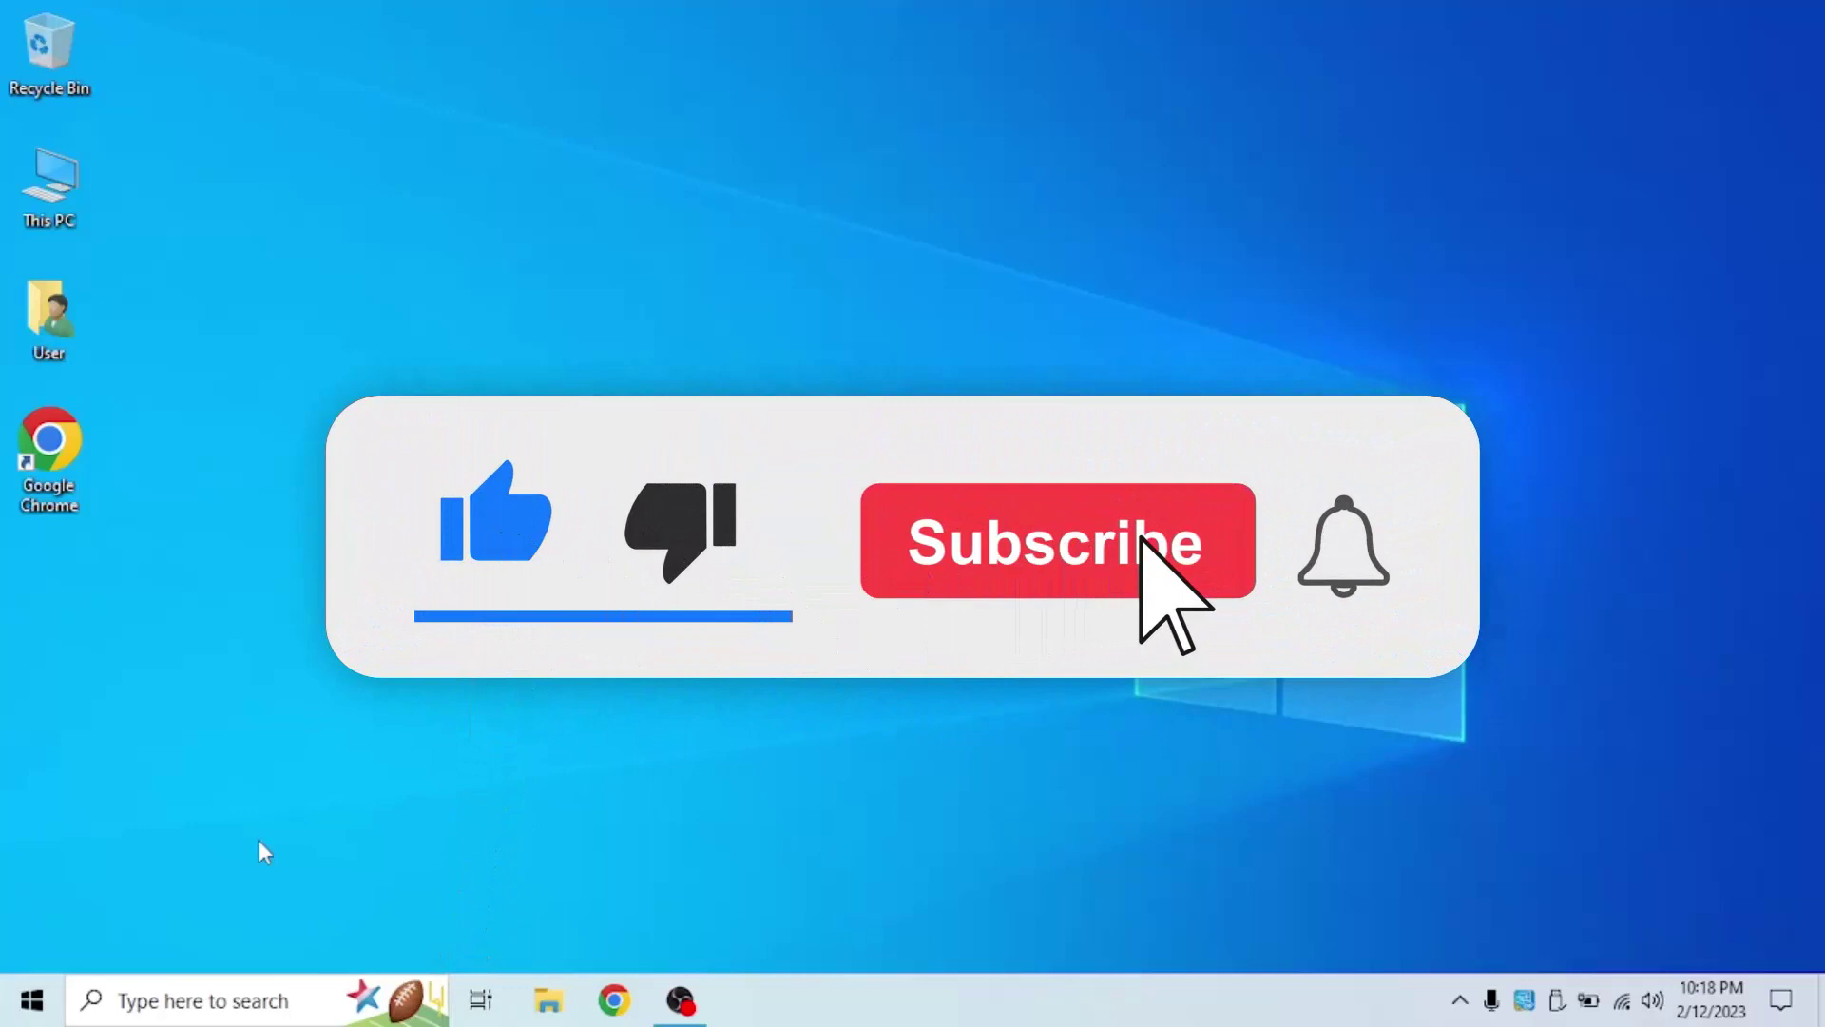
# Show Performance Options' Advanced tab, with its 1920 MB total paging file size.
pyautogui.click(196, 1000)
pyautogui.write('advan')
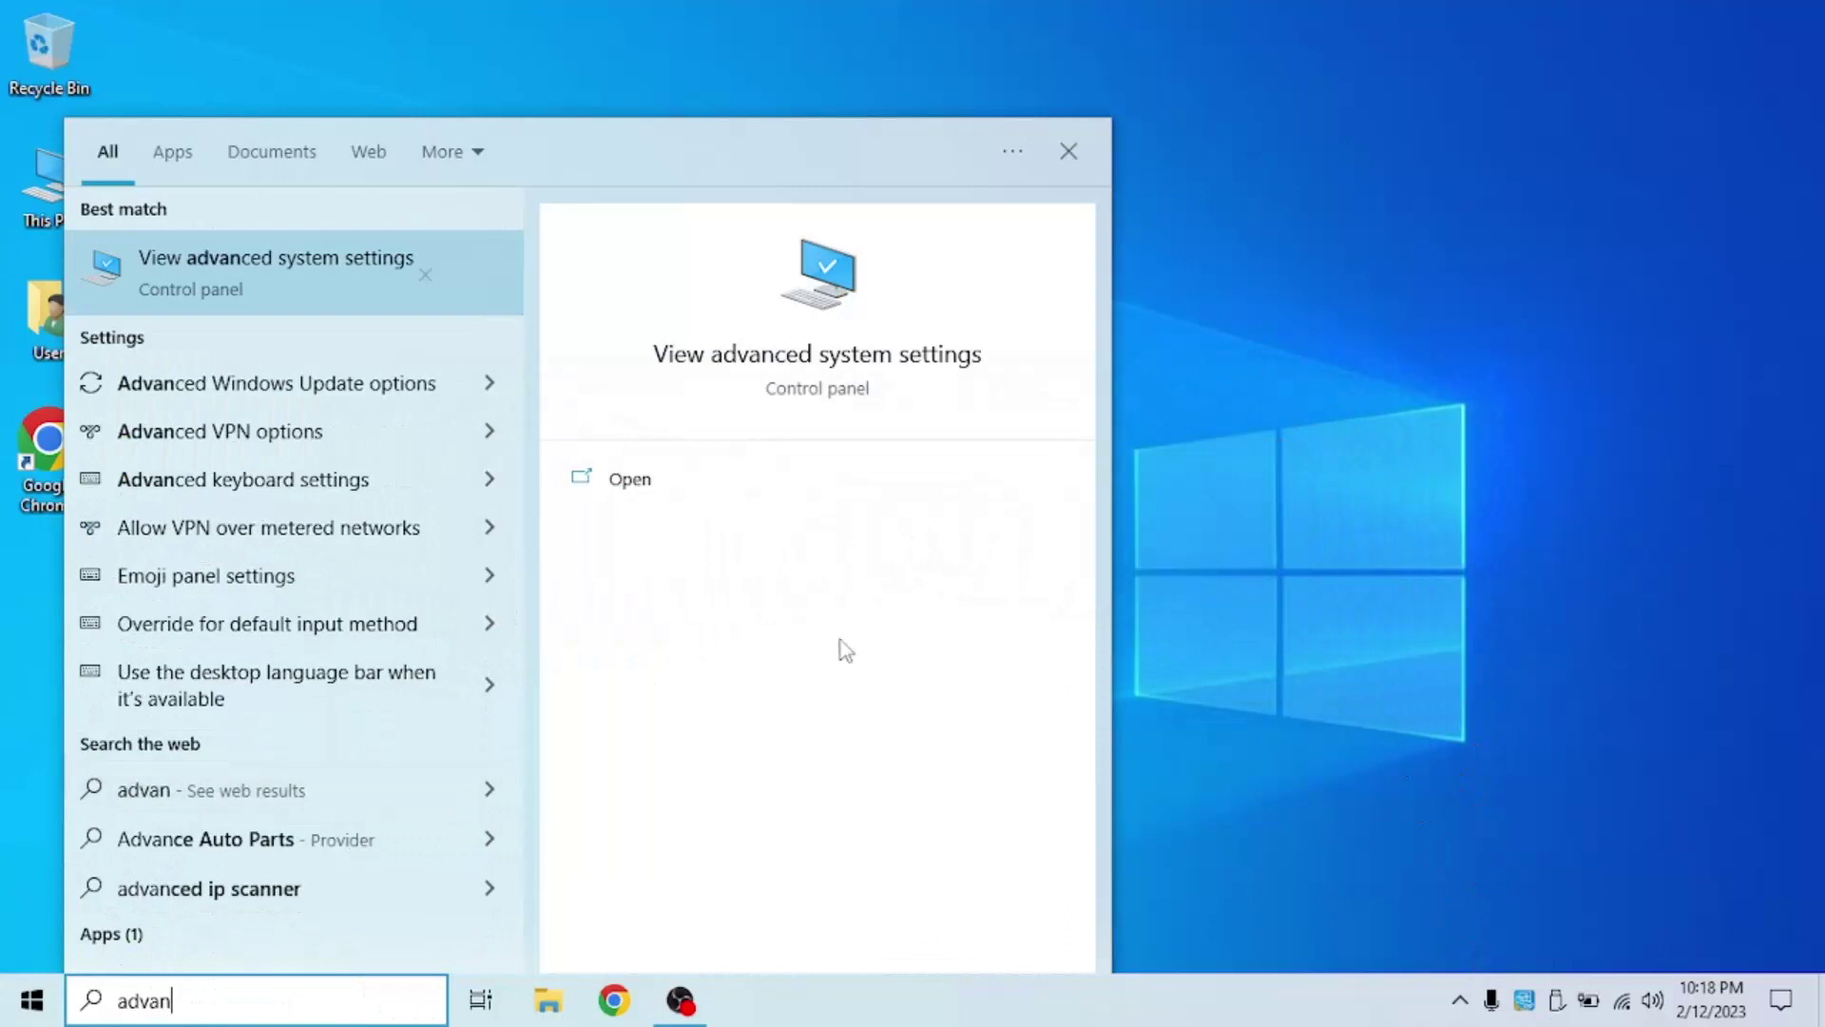
pyautogui.click(860, 480)
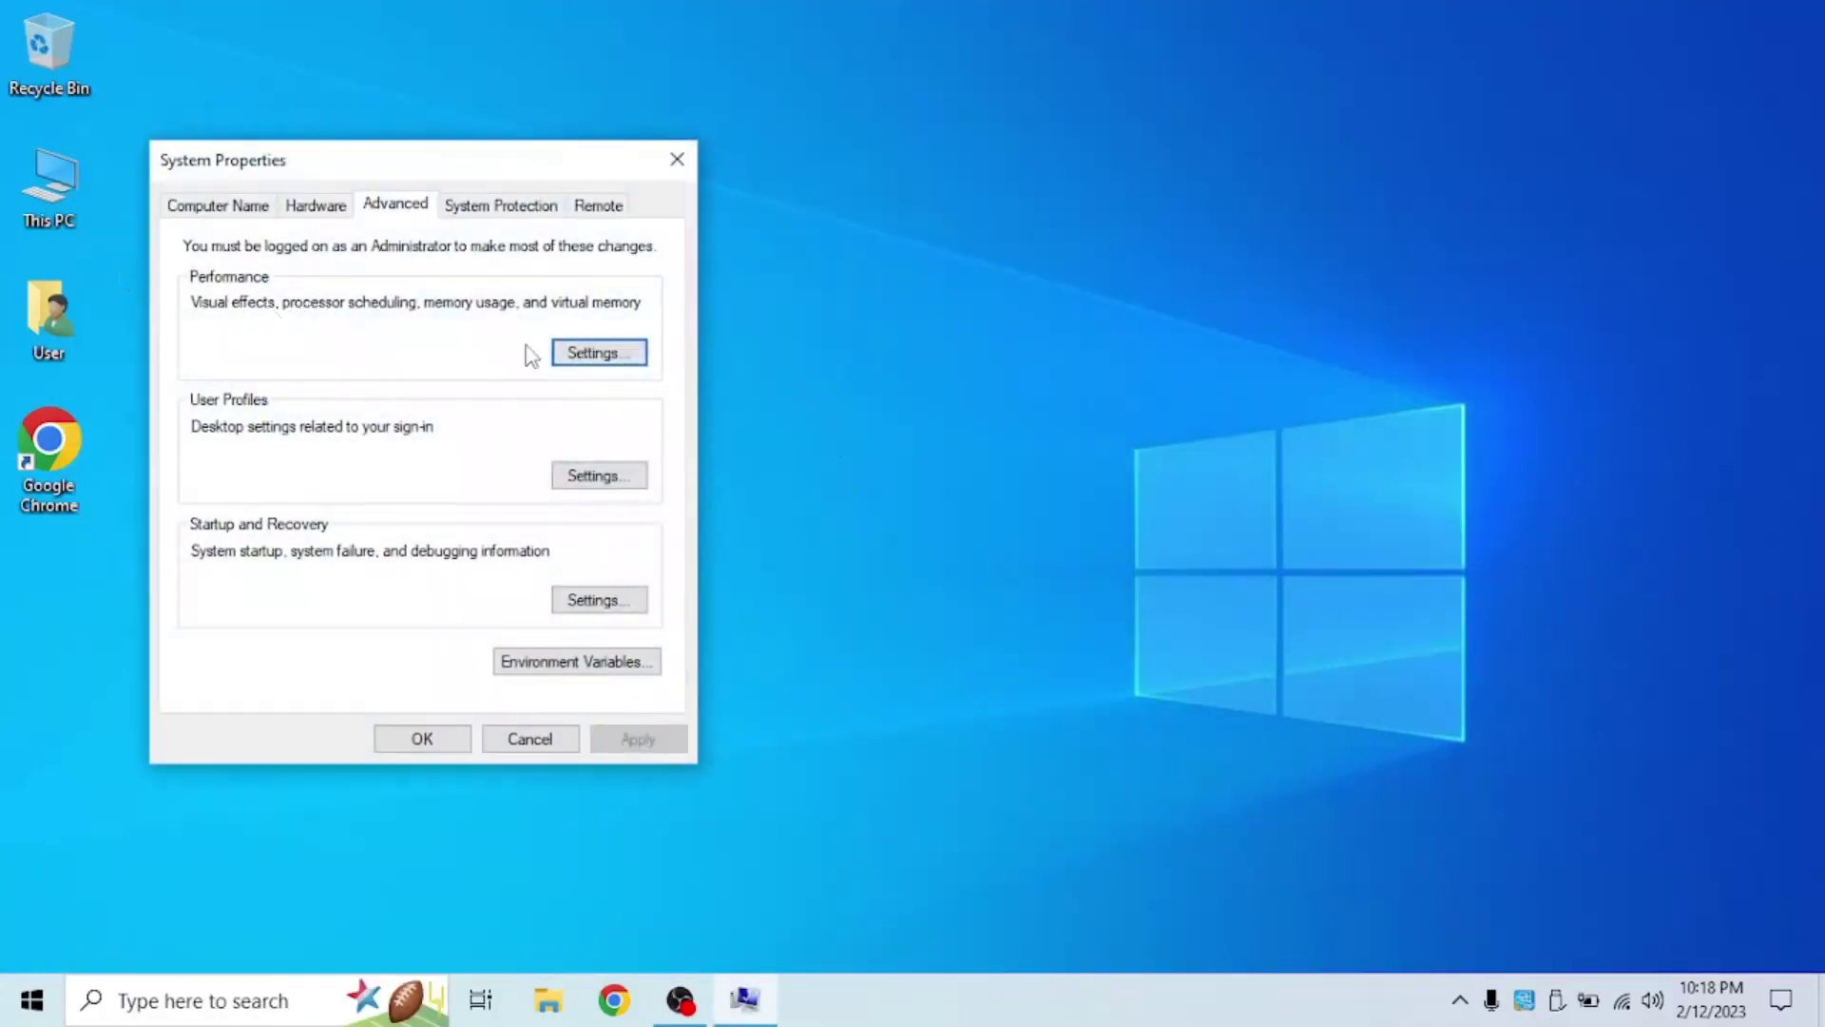
pyautogui.click(576, 354)
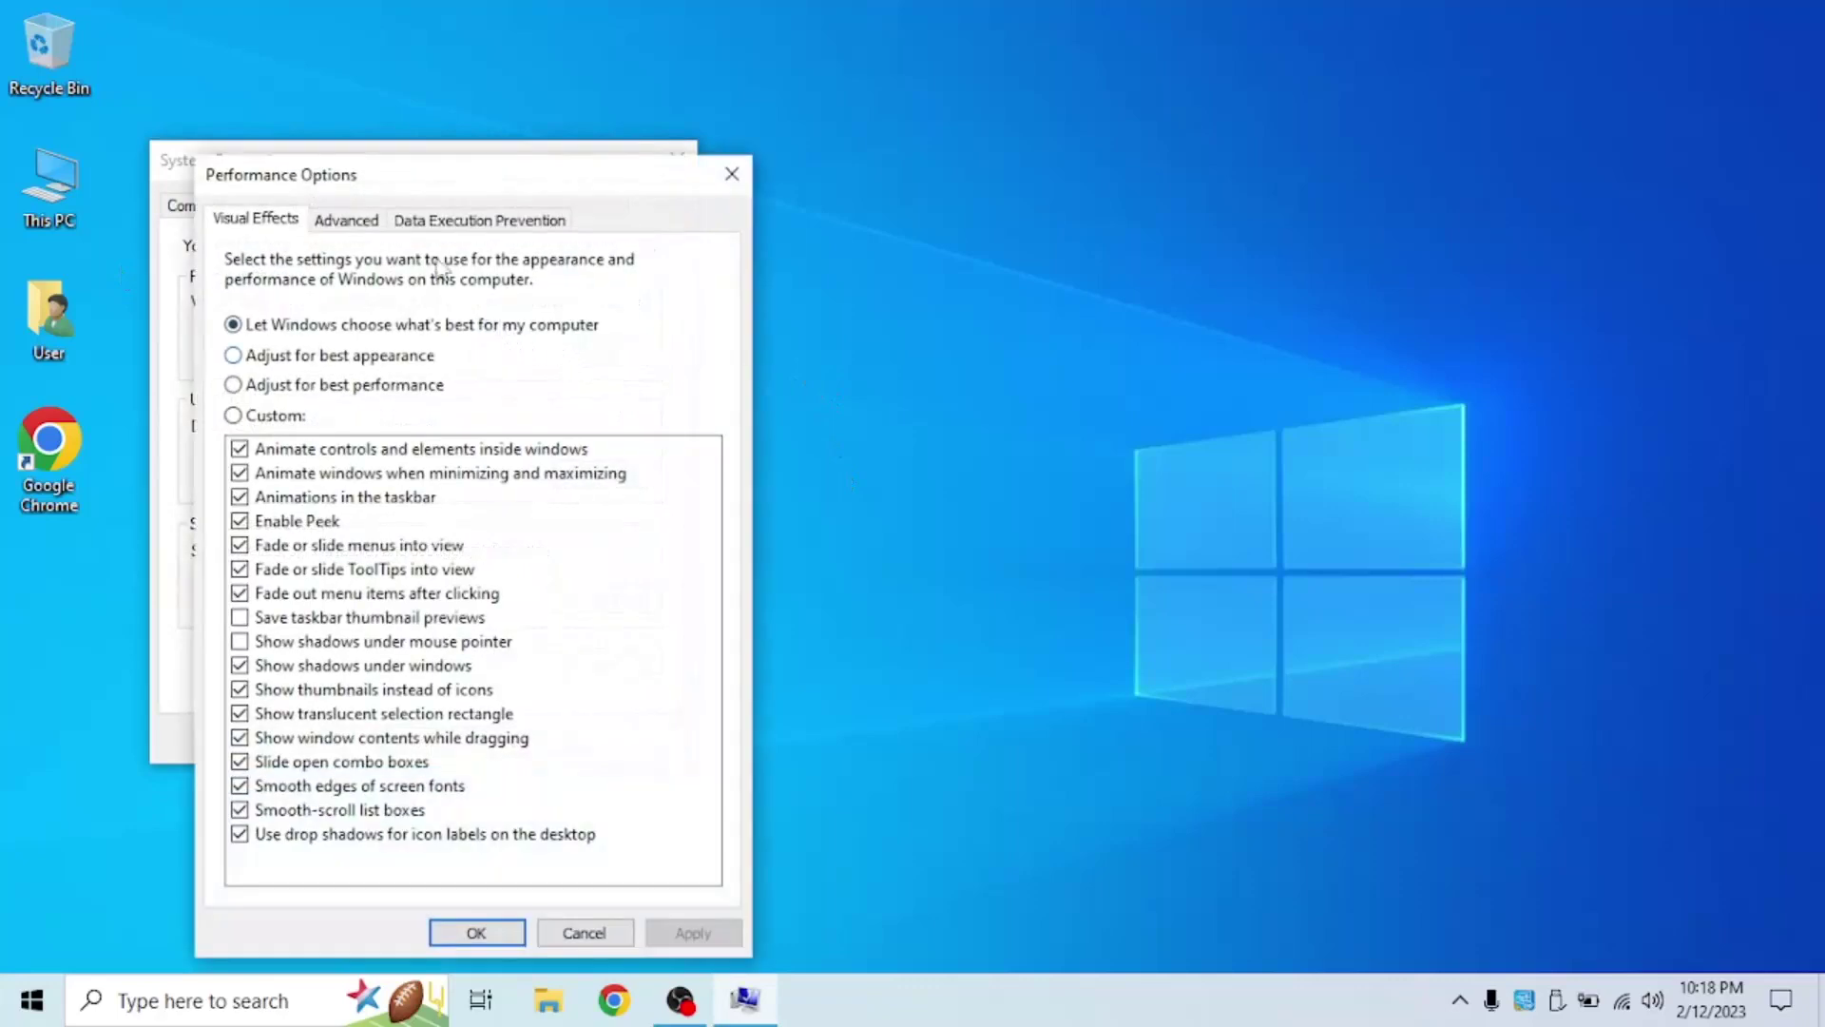
pyautogui.click(357, 222)
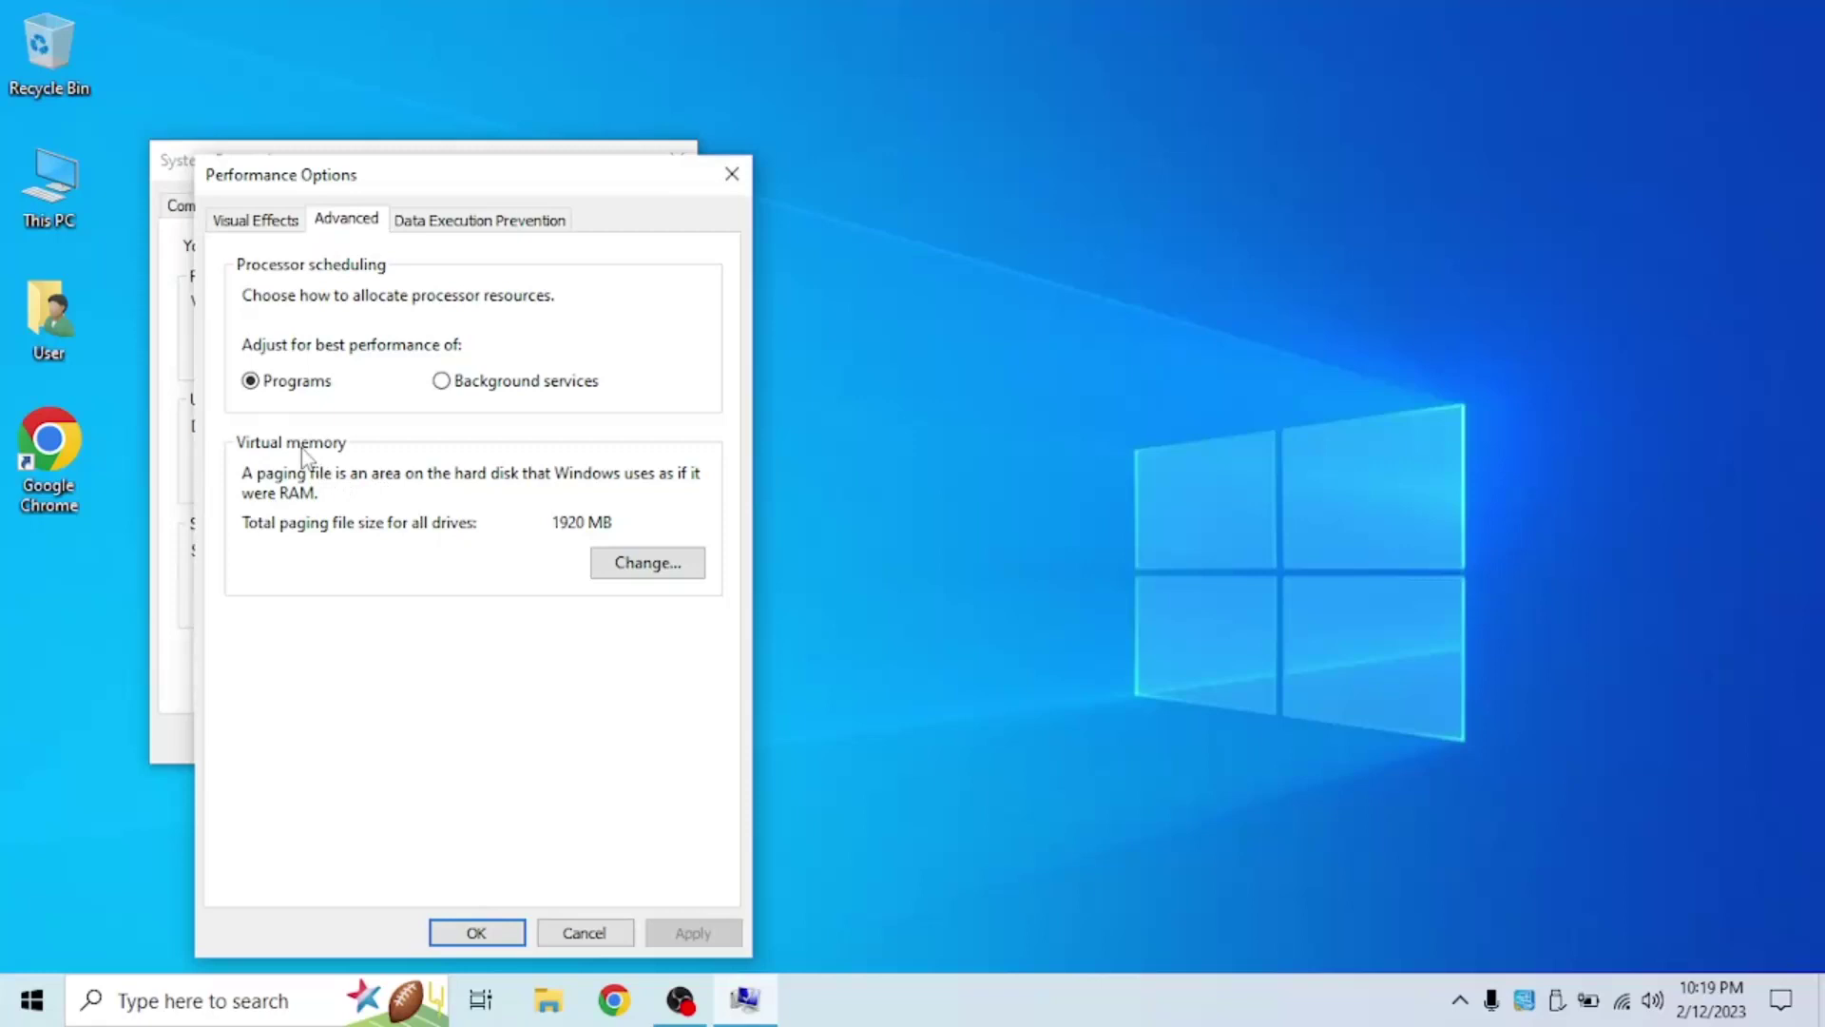
pyautogui.moveTo(373, 182); pyautogui.dragTo(900, 164)
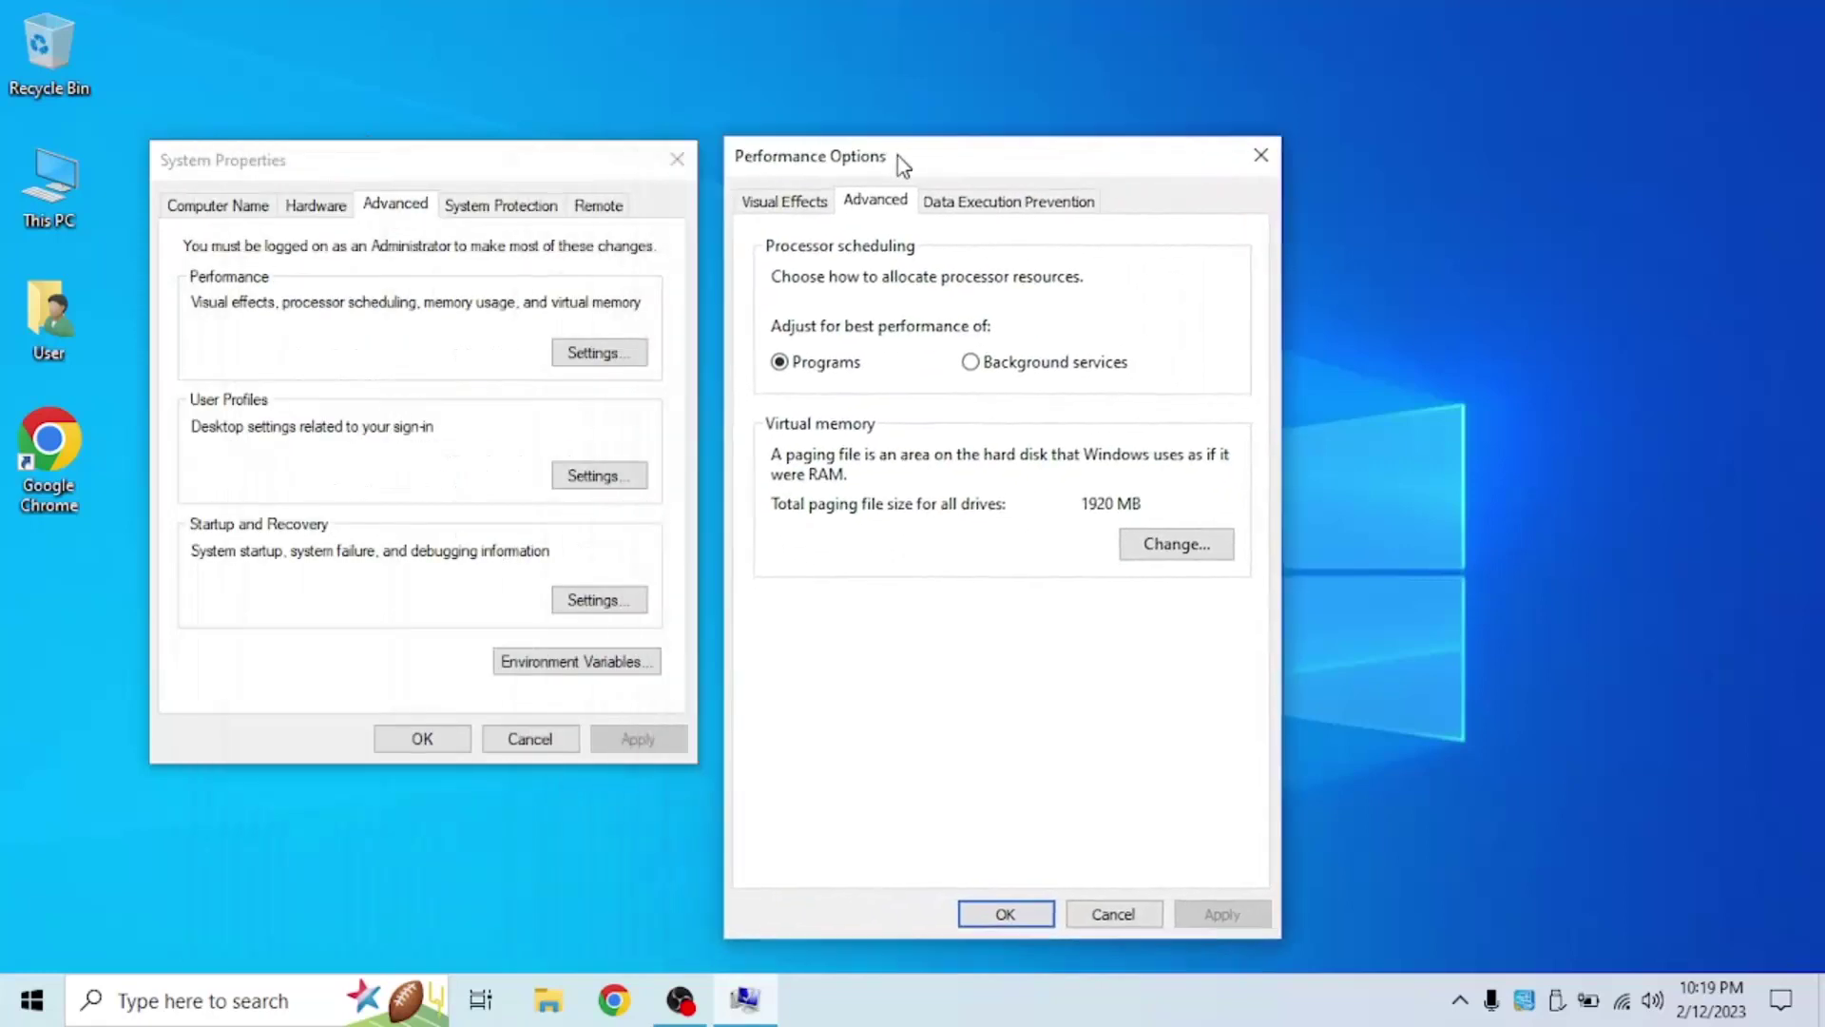
# Turn off automatic paging file management, choose Custom size for C:, and open the Start menu.
pyautogui.click(1146, 549)
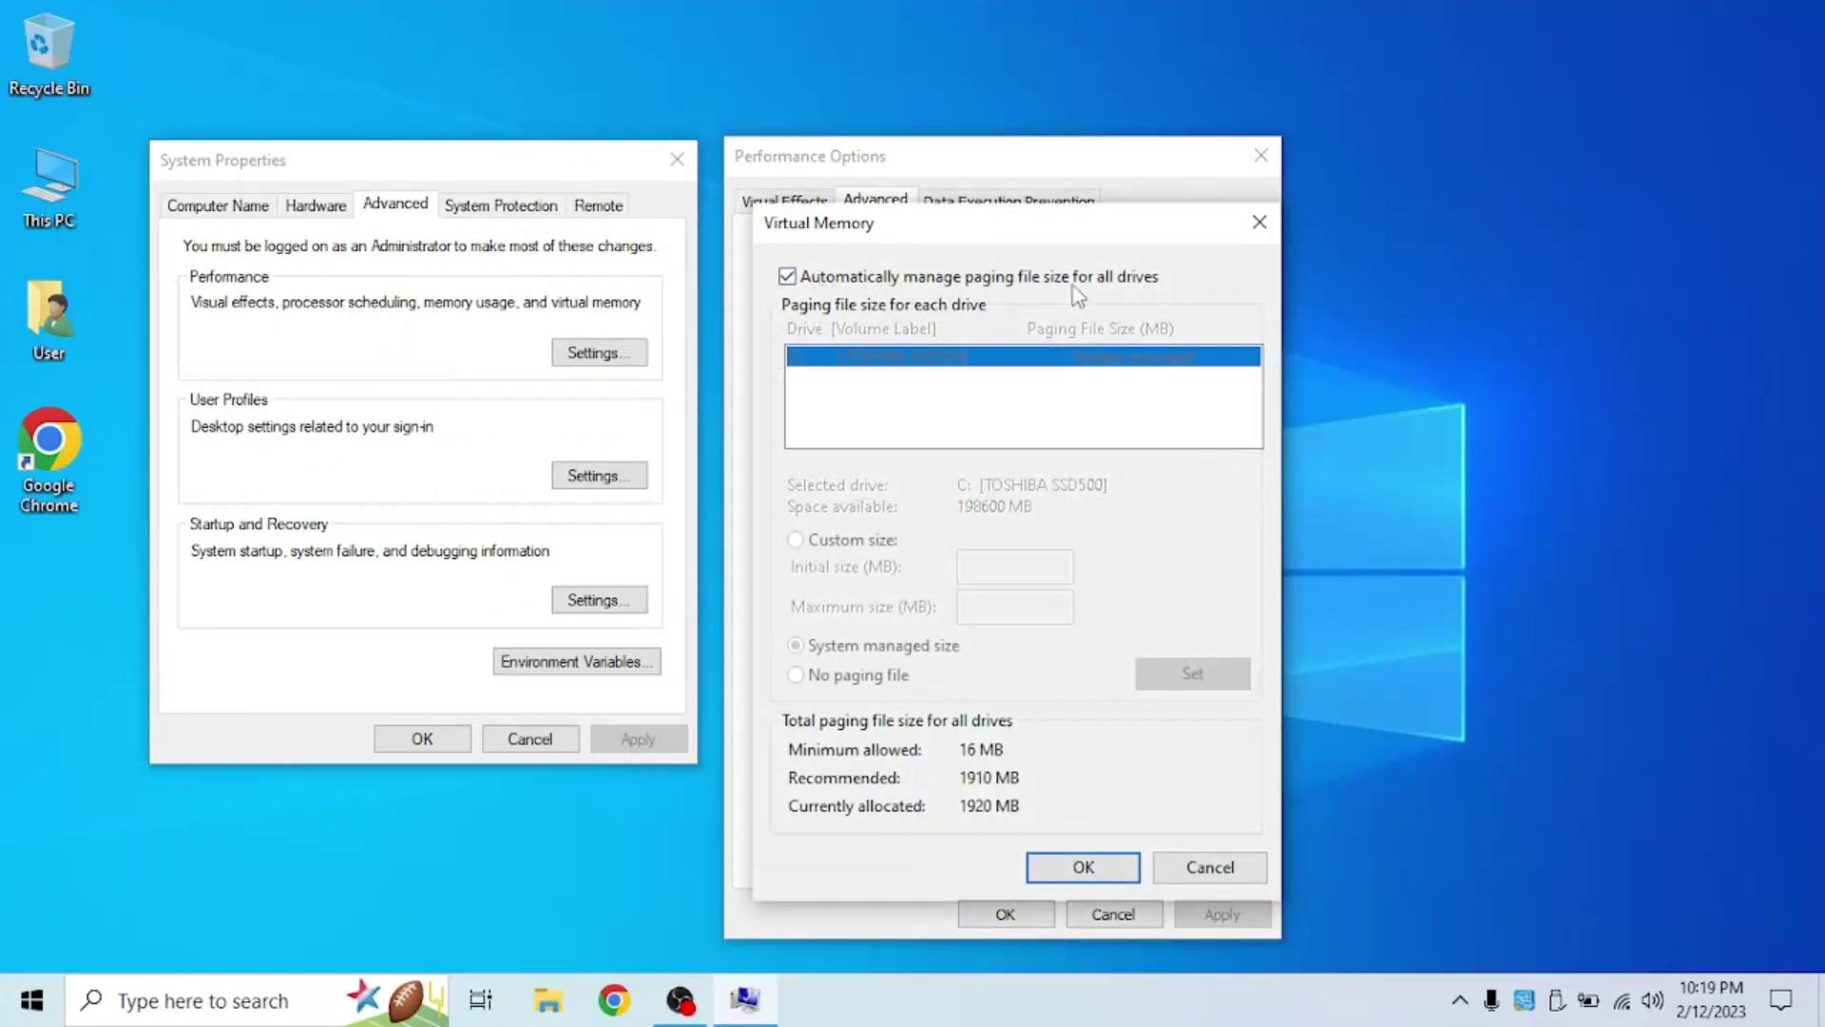
pyautogui.click(860, 283)
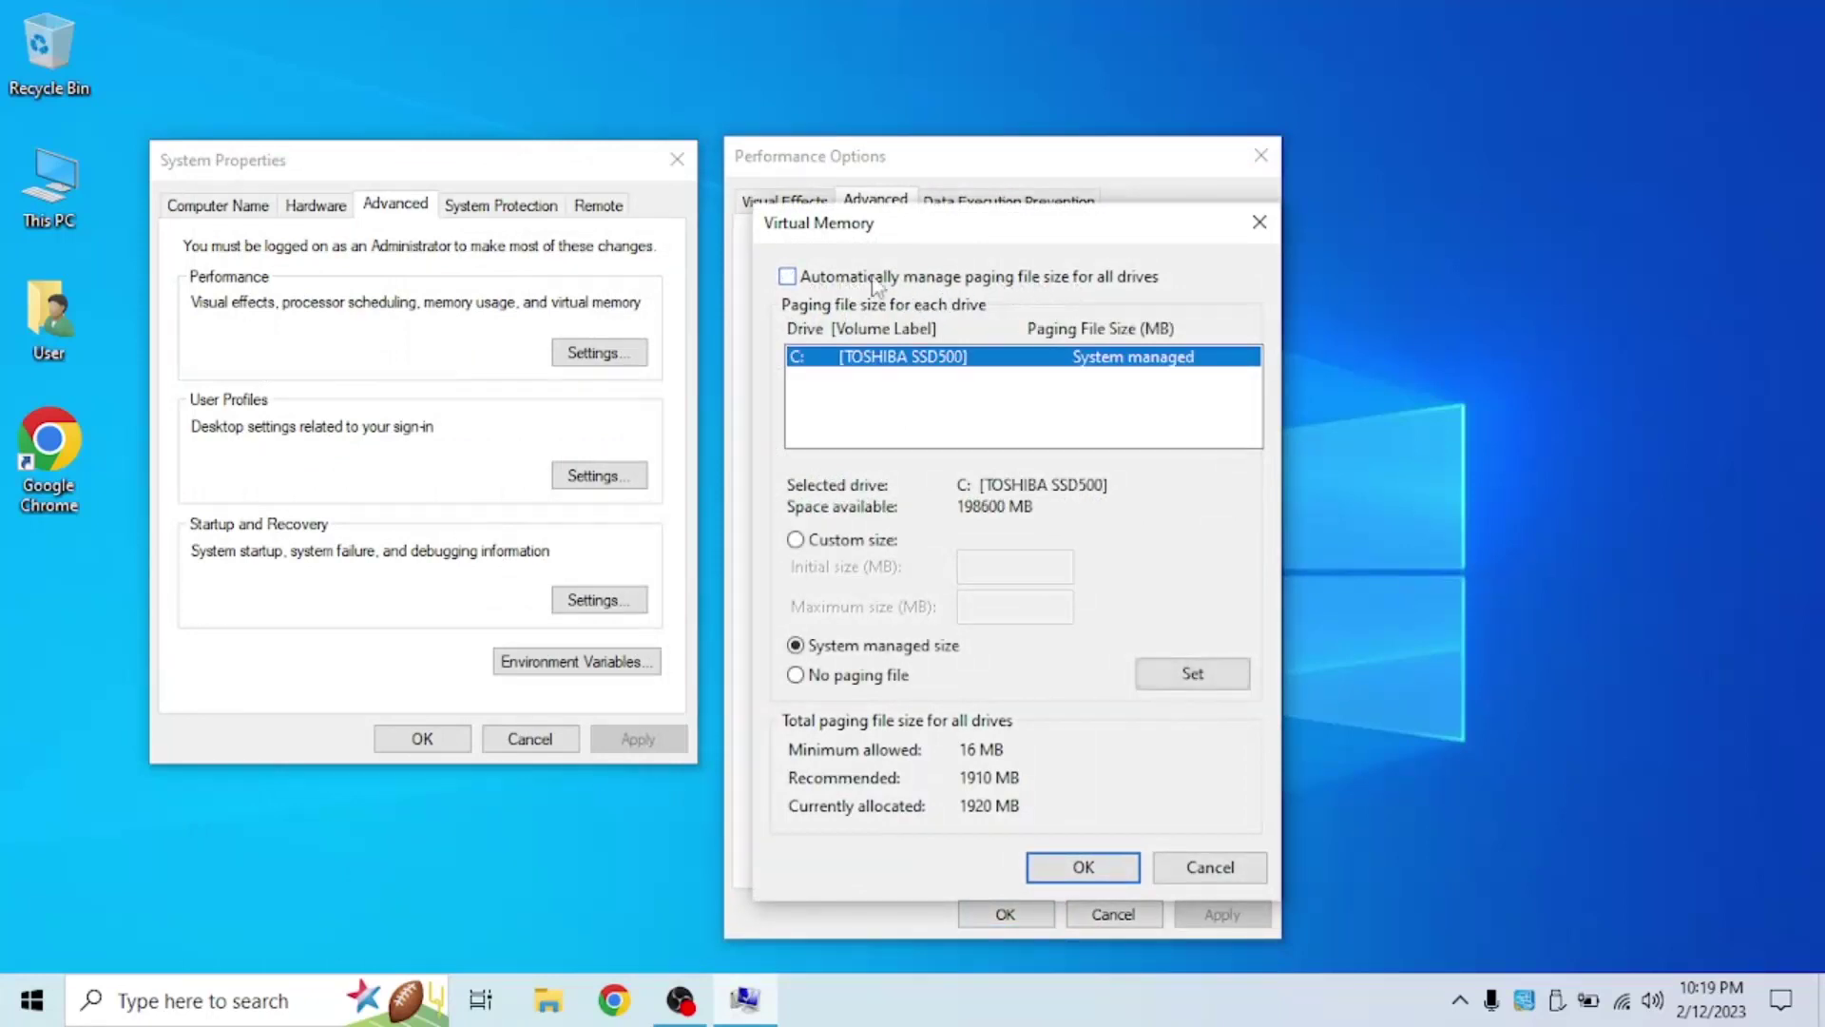
pyautogui.click(884, 551)
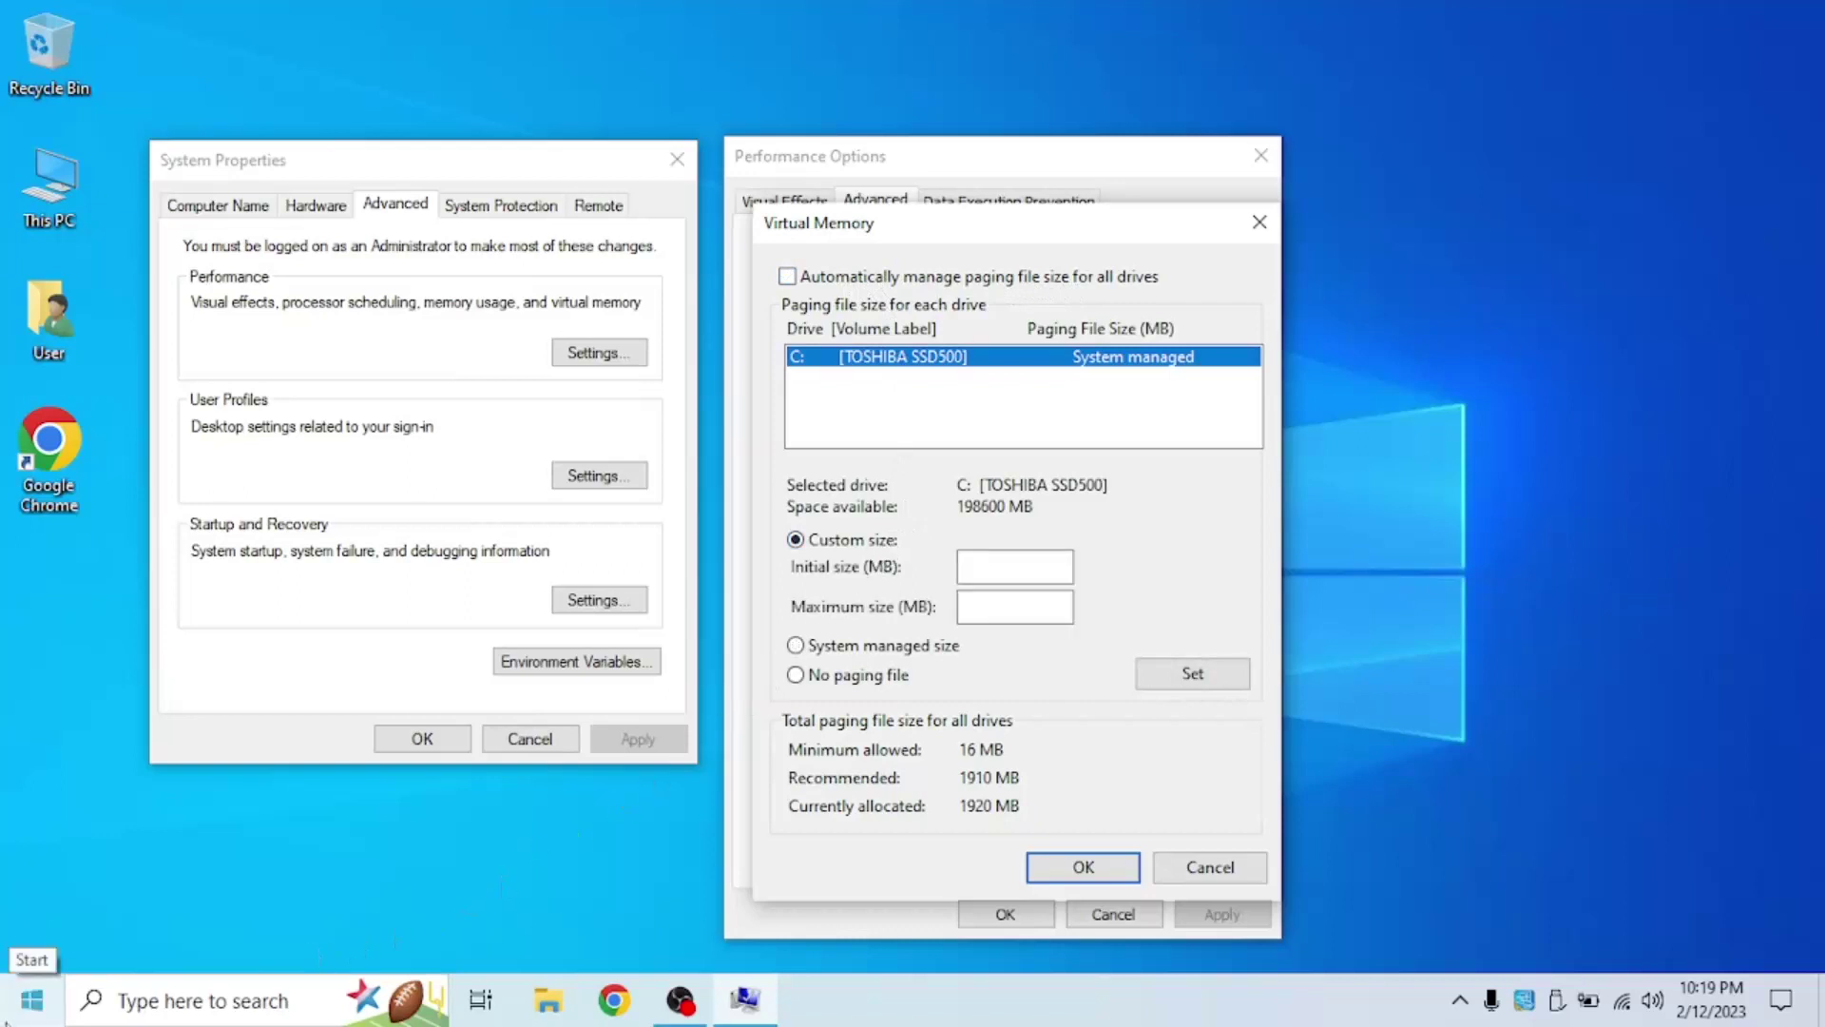
pyautogui.click(32, 998)
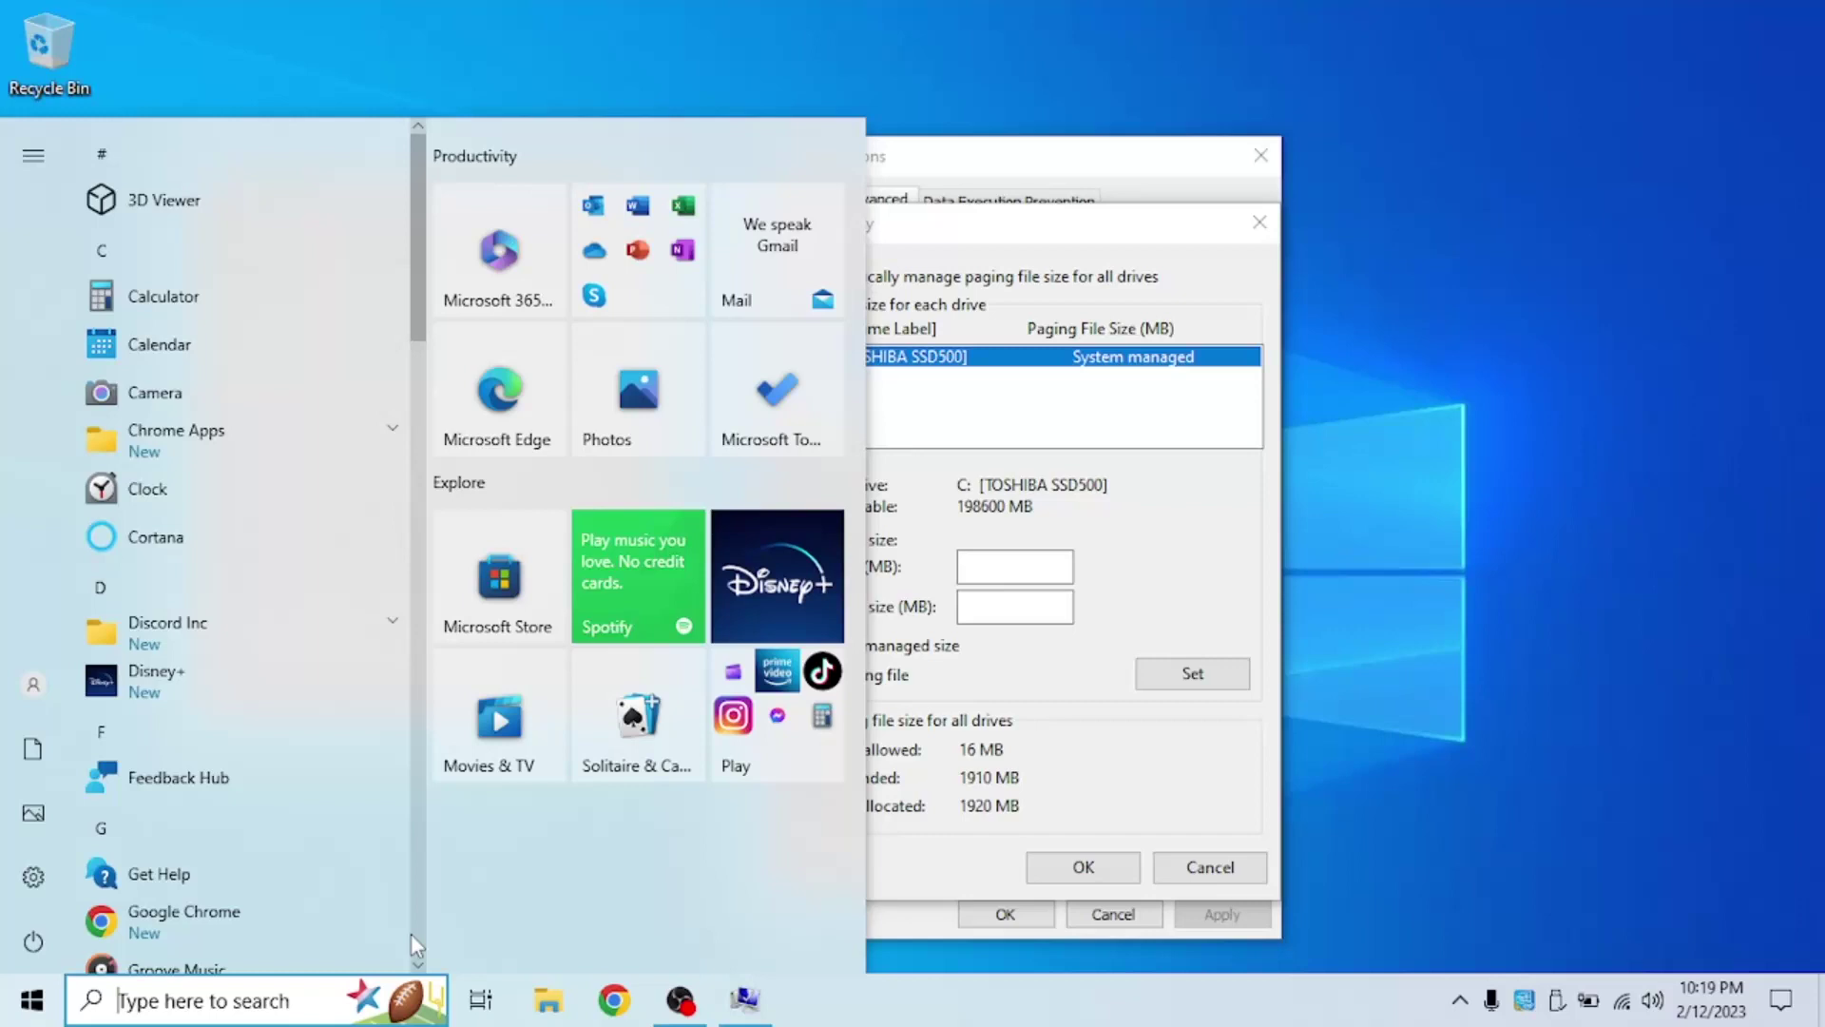
# Launch Calculator and compute 1024 × 8 = 8,192 MB of installed RAM.
pyautogui.click(171, 292)
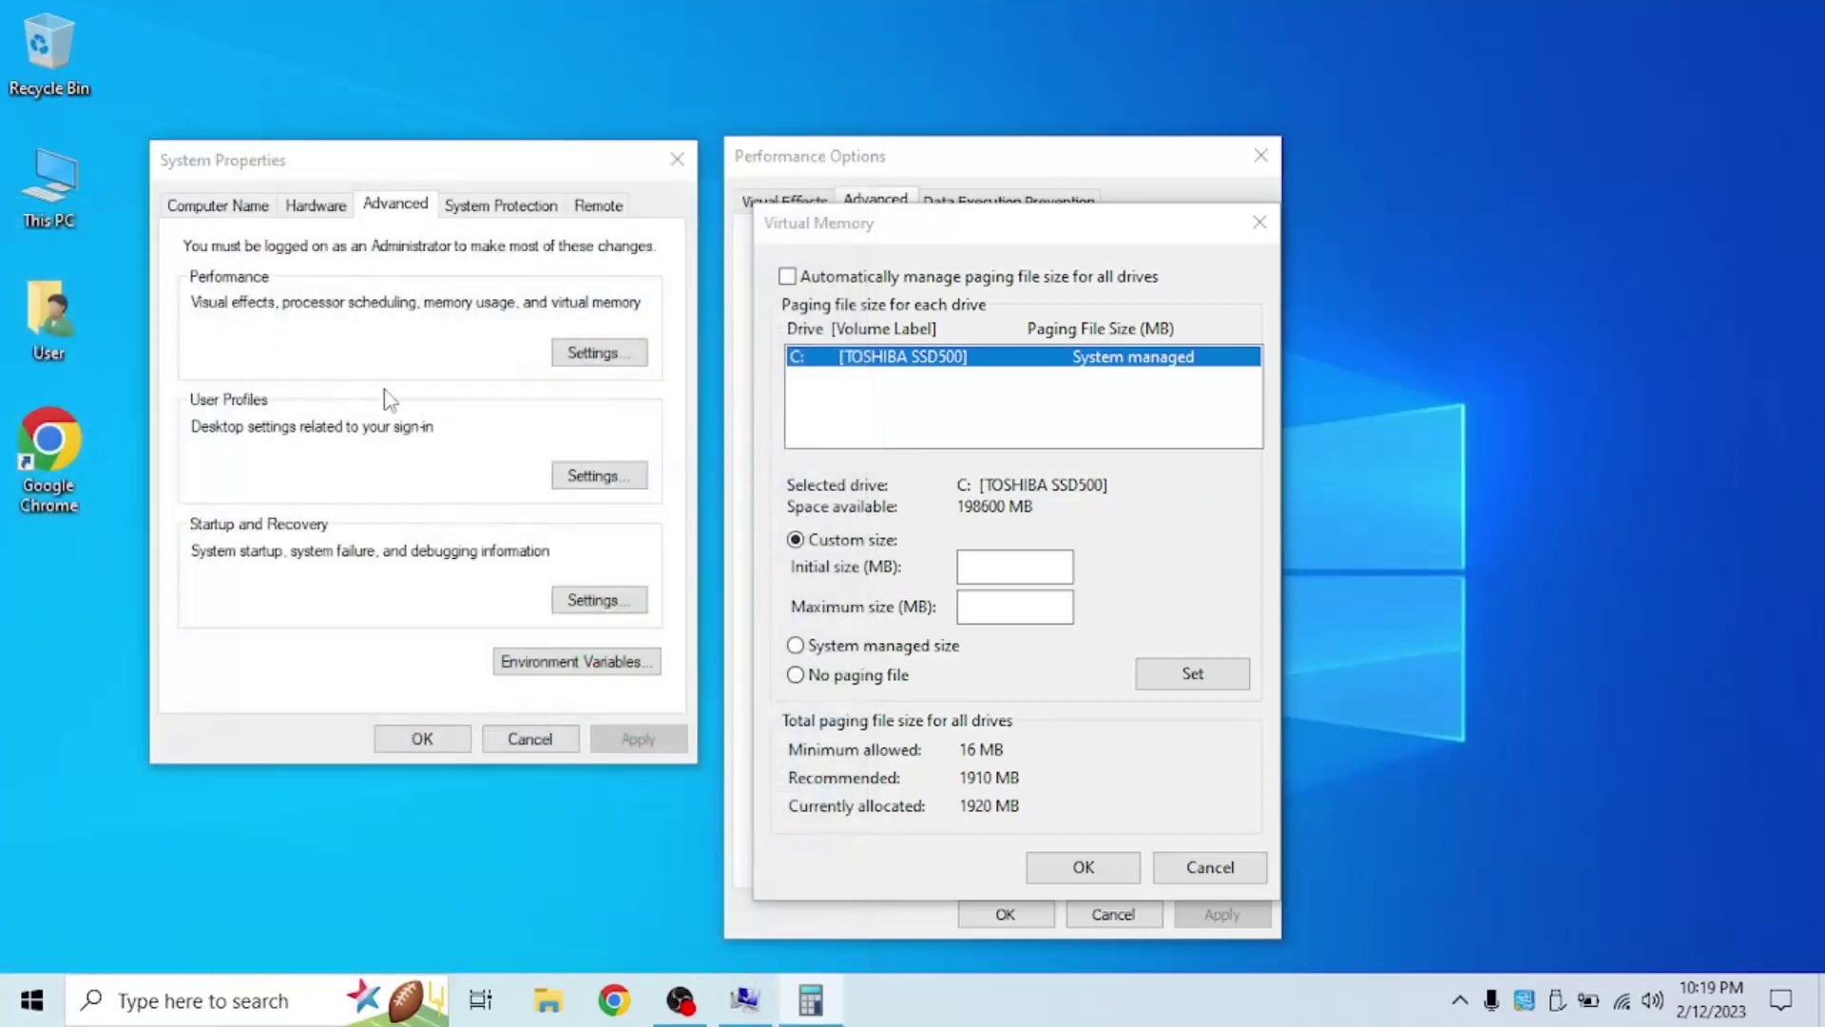
pyautogui.moveTo(436, 88); pyautogui.dragTo(479, 118)
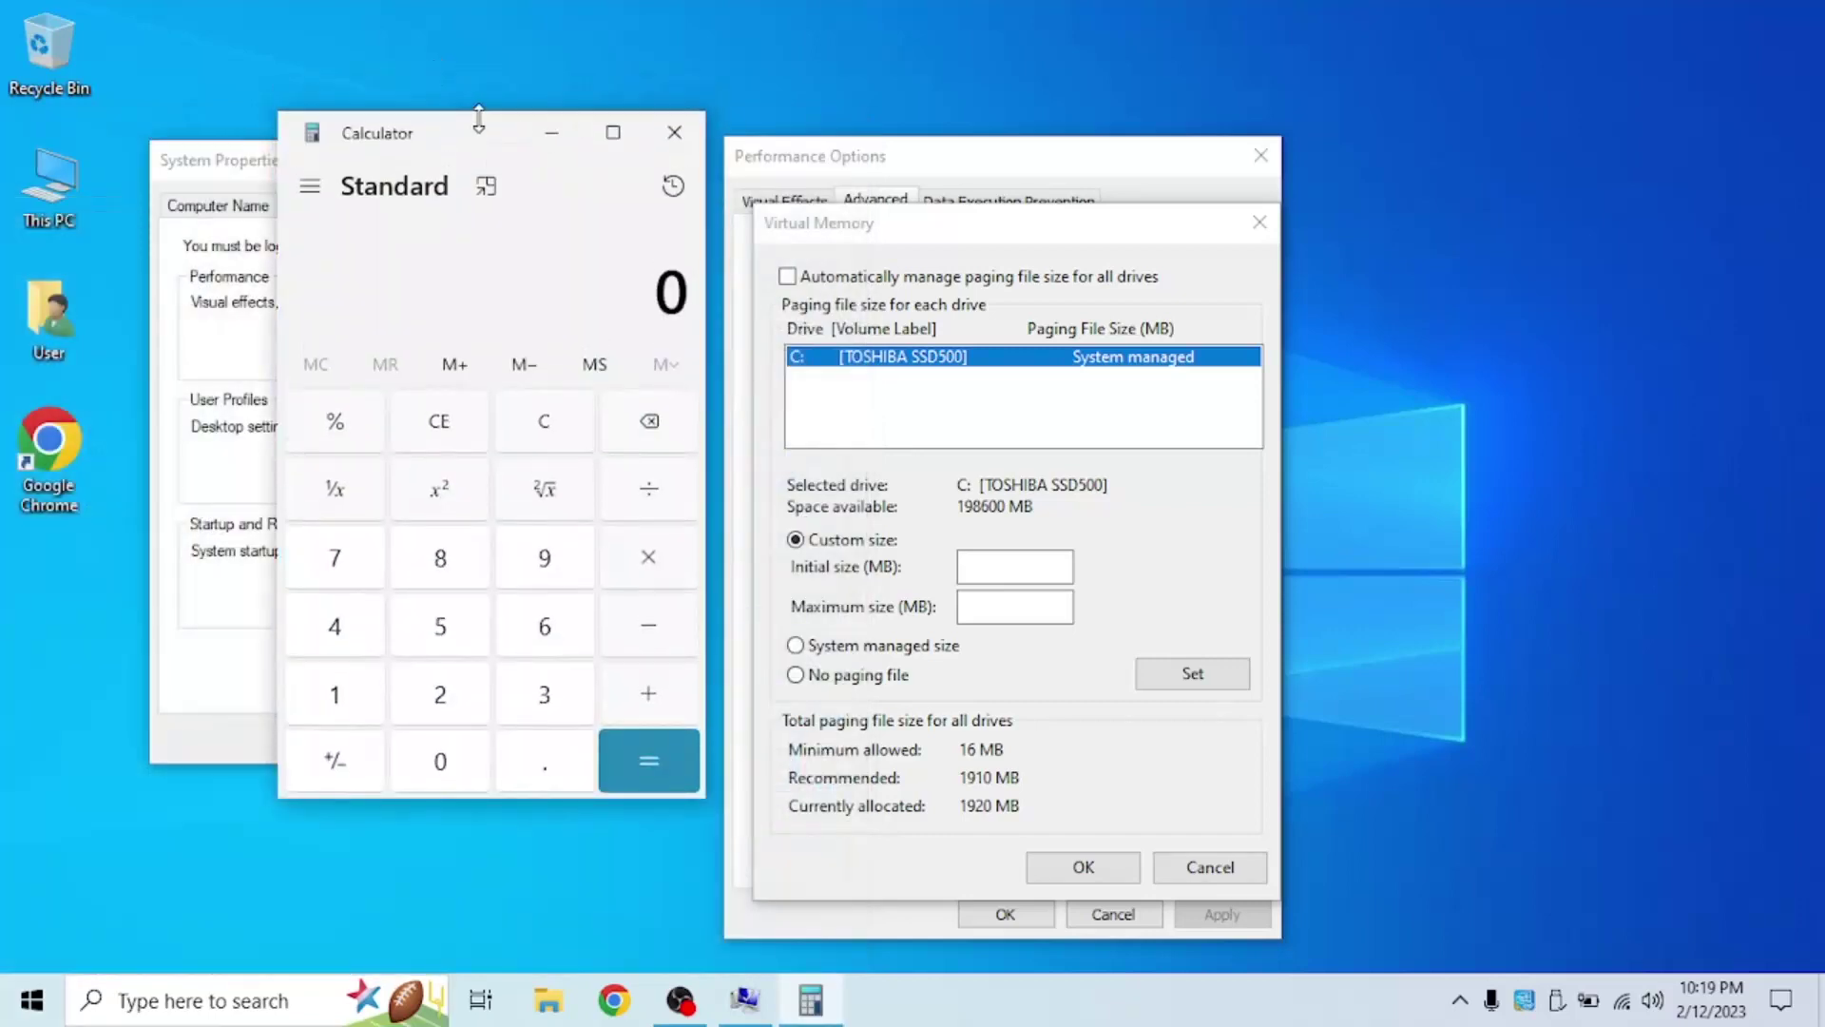
pyautogui.click(356, 708)
pyautogui.click(440, 766)
pyautogui.click(442, 705)
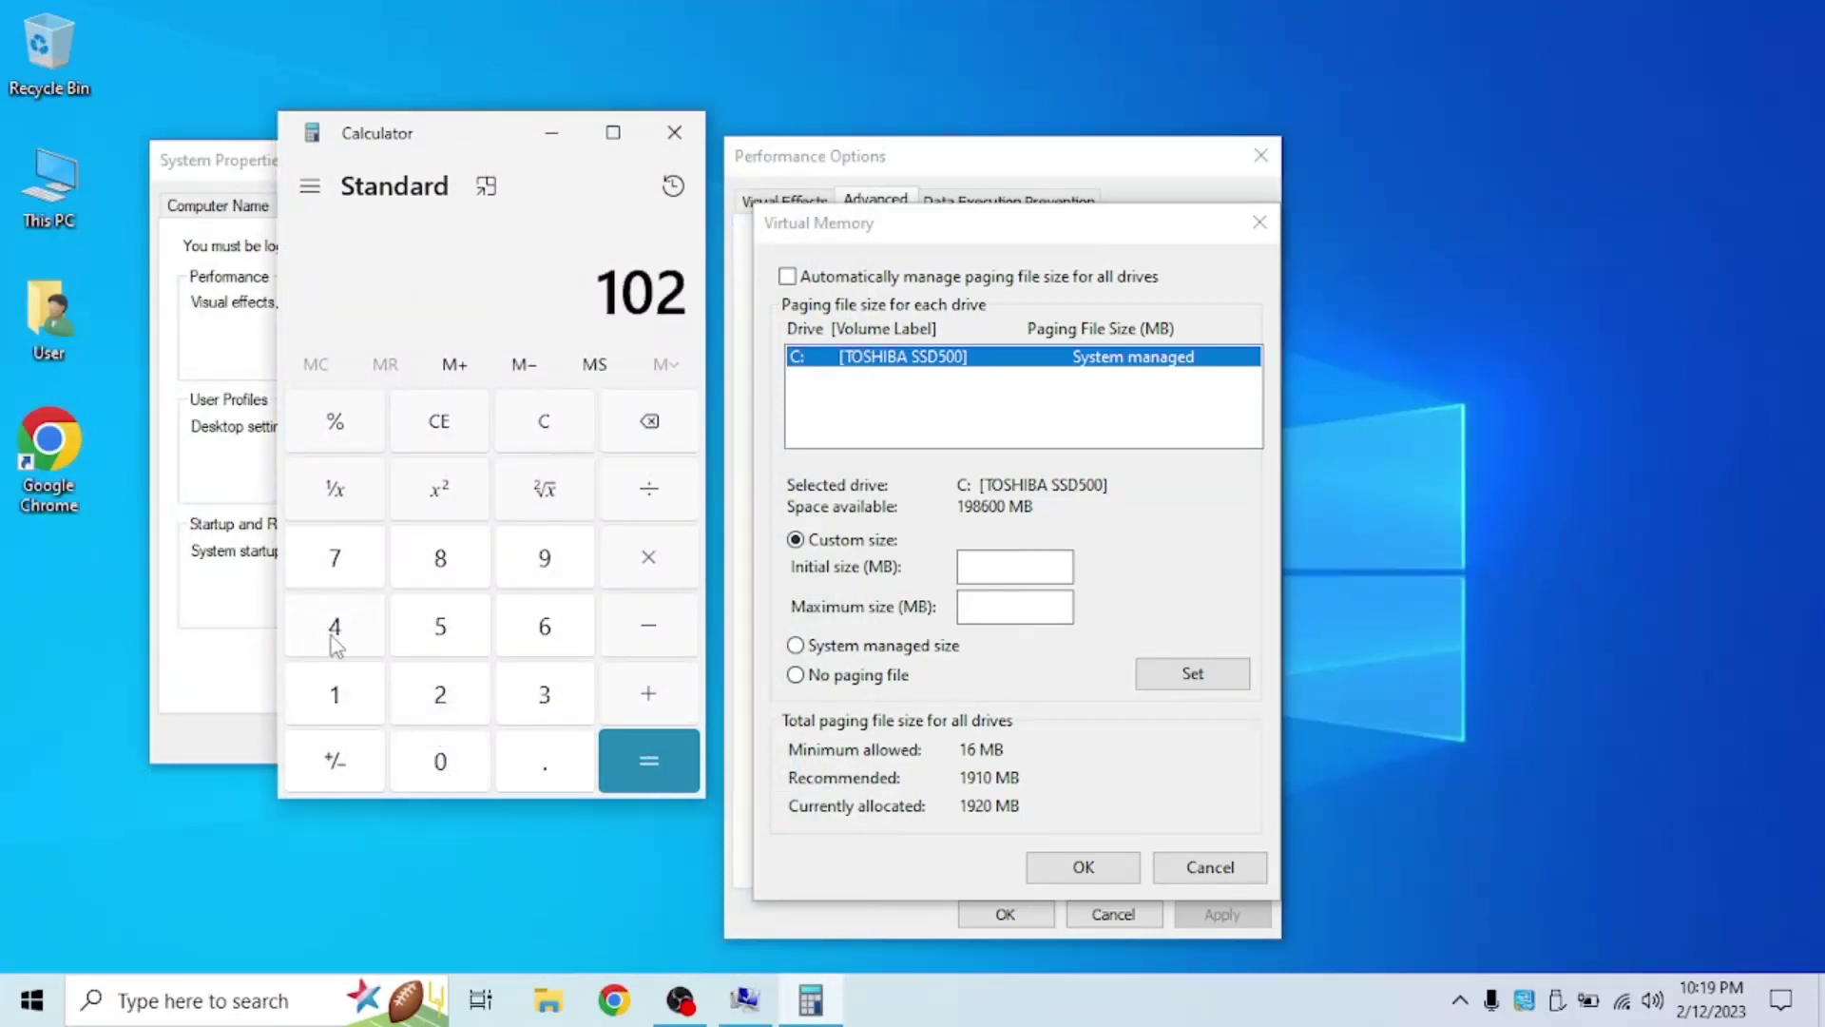
pyautogui.click(335, 642)
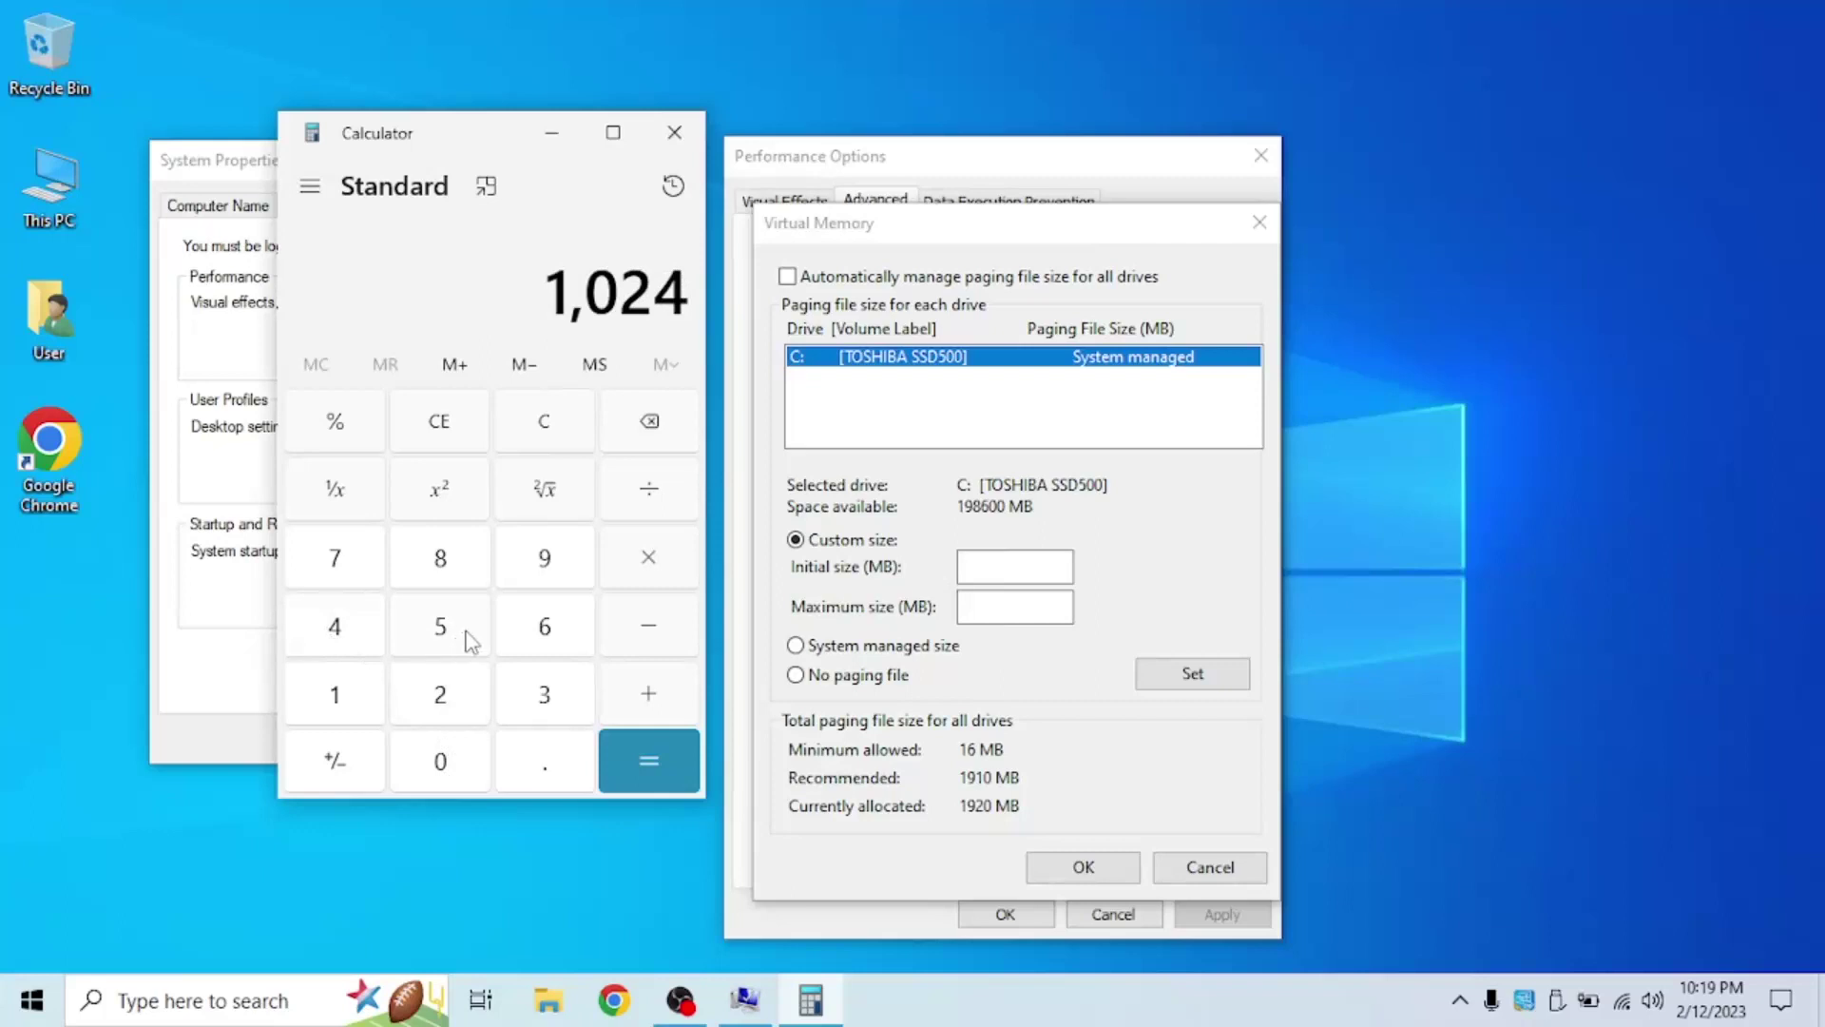
pyautogui.click(647, 564)
pyautogui.click(447, 580)
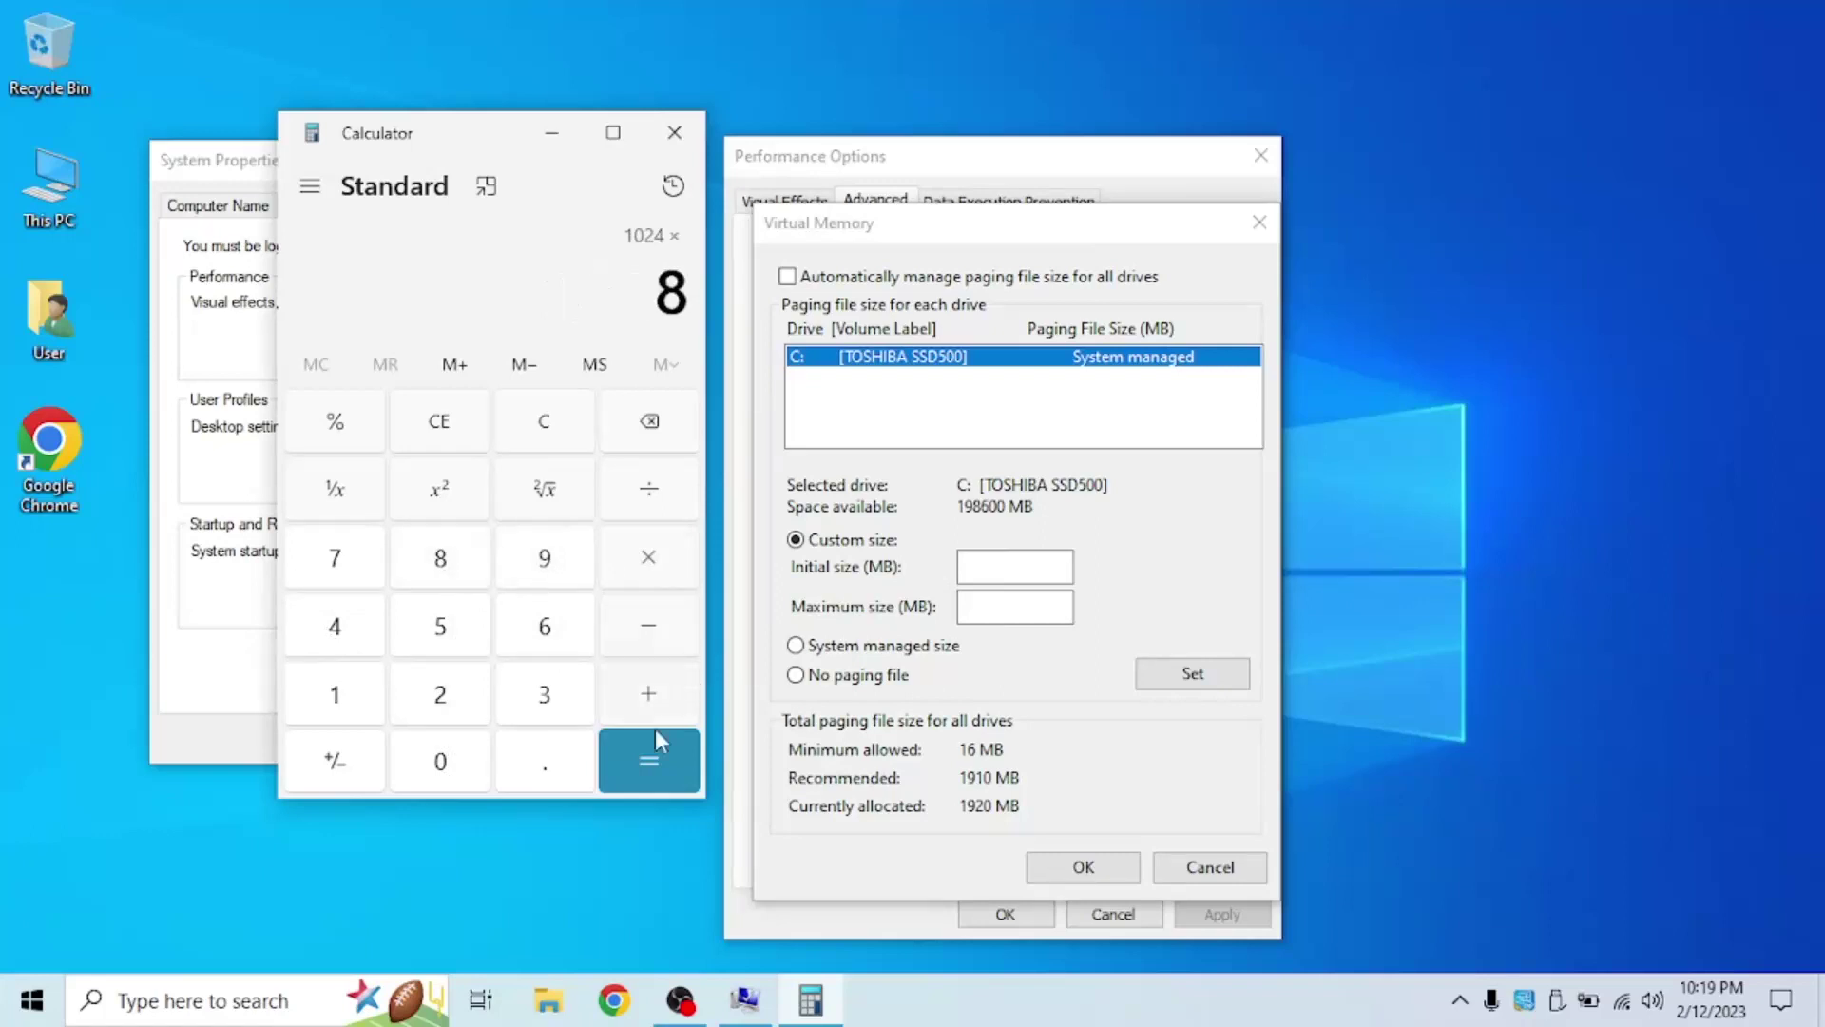
pyautogui.click(646, 734)
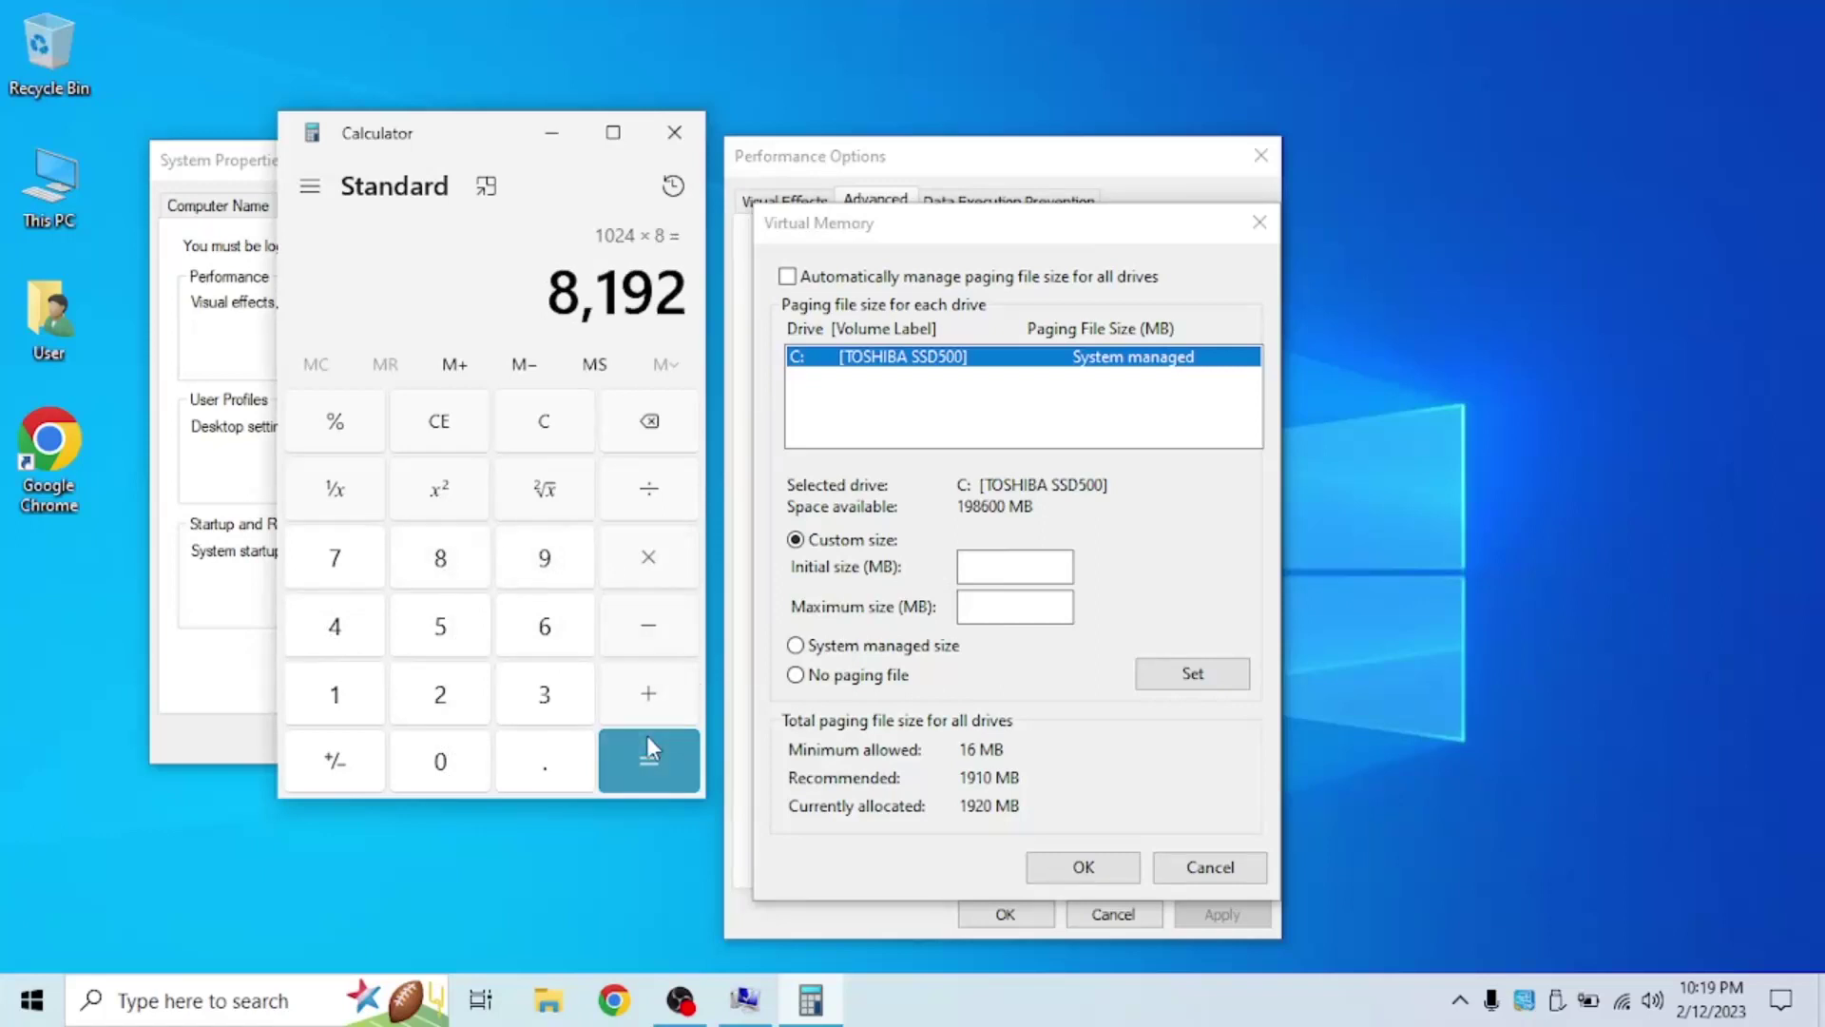
# Multiply 8,192 by 1.5 in Calculator to get 12,288.
pyautogui.click(653, 575)
pyautogui.click(338, 697)
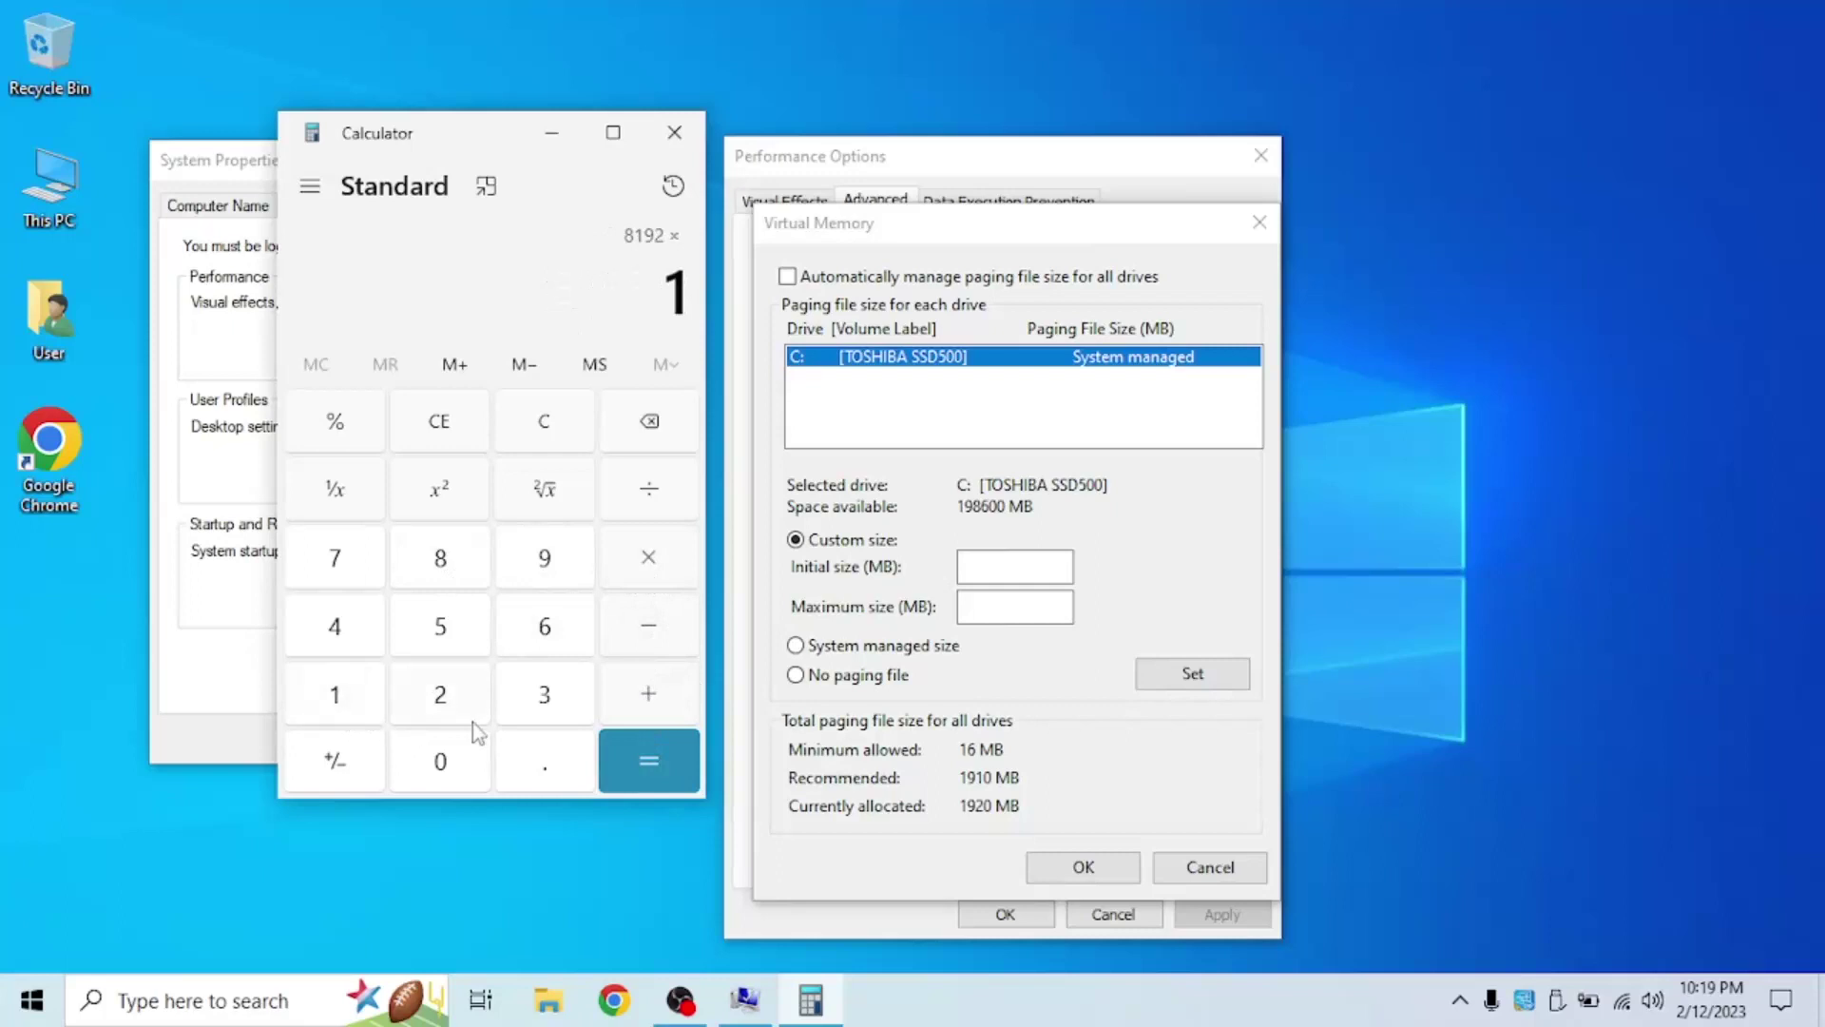
pyautogui.press('.')
pyautogui.press('5')
pyautogui.click(660, 770)
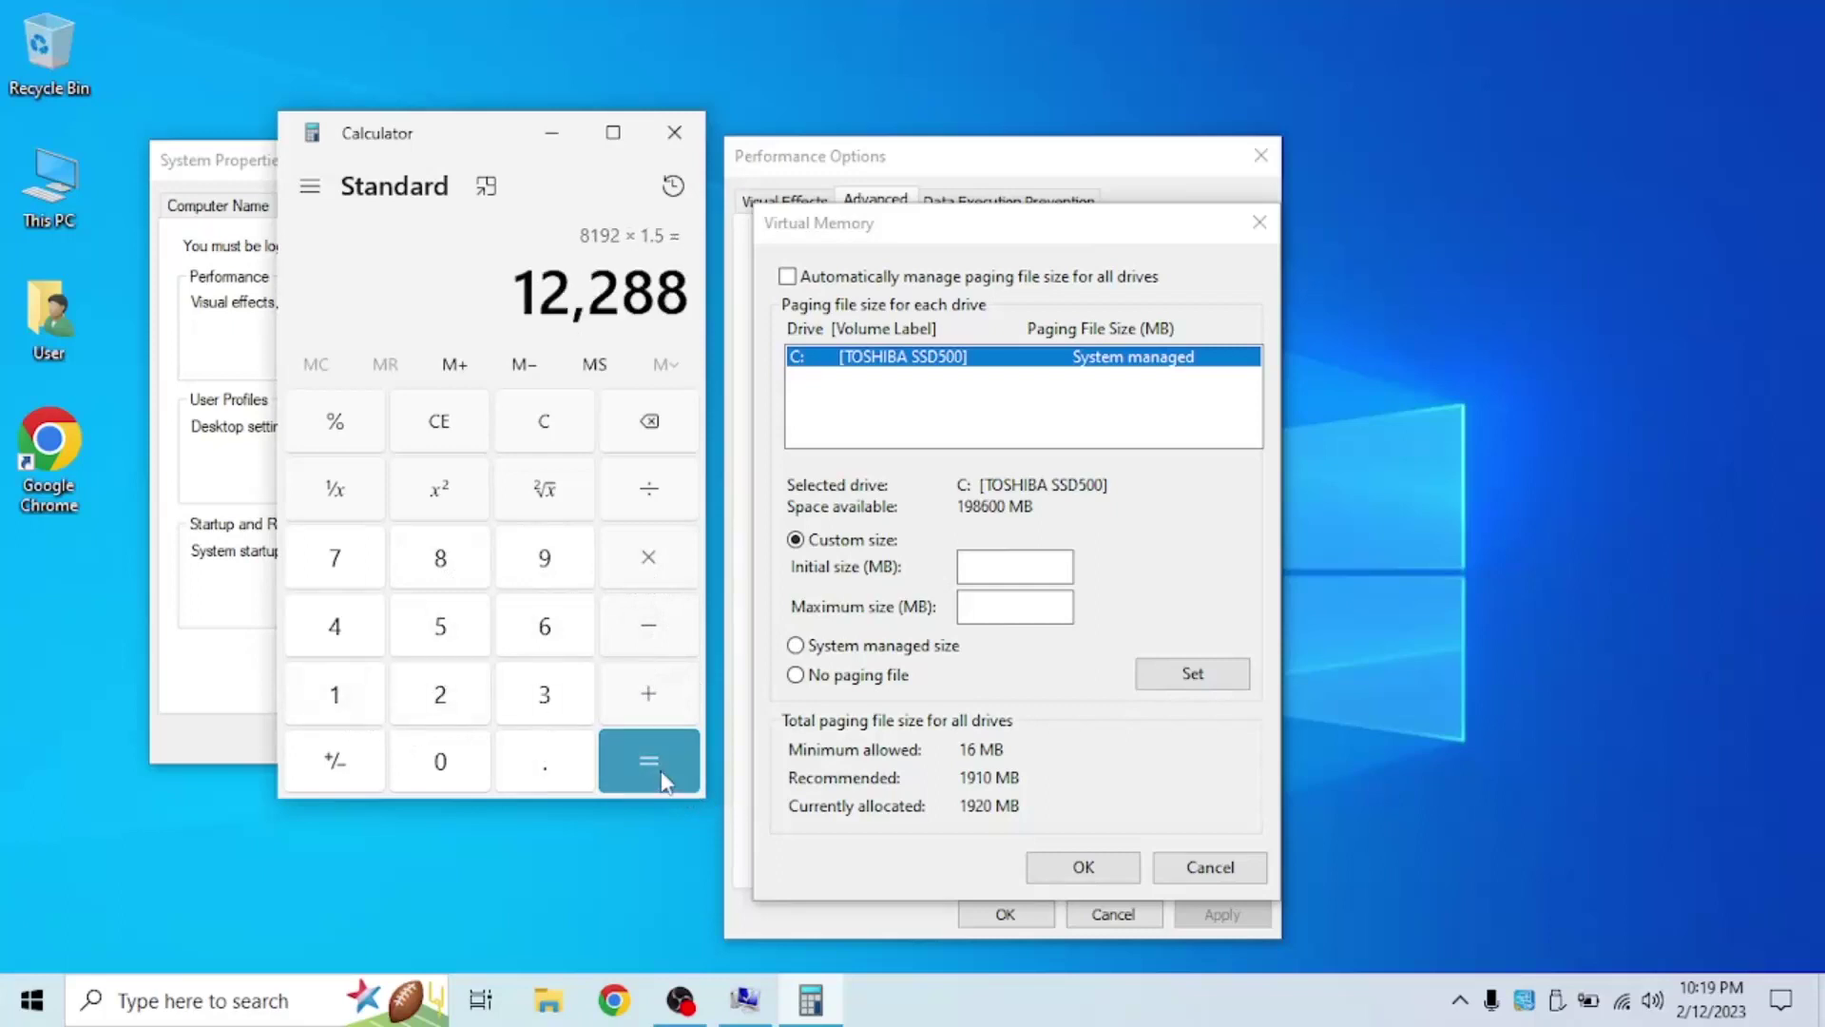
# Enter 12288 as the initial paging file size and move Calculator beside the Virtual Memory dialog.
pyautogui.click(992, 566)
pyautogui.write('12288')
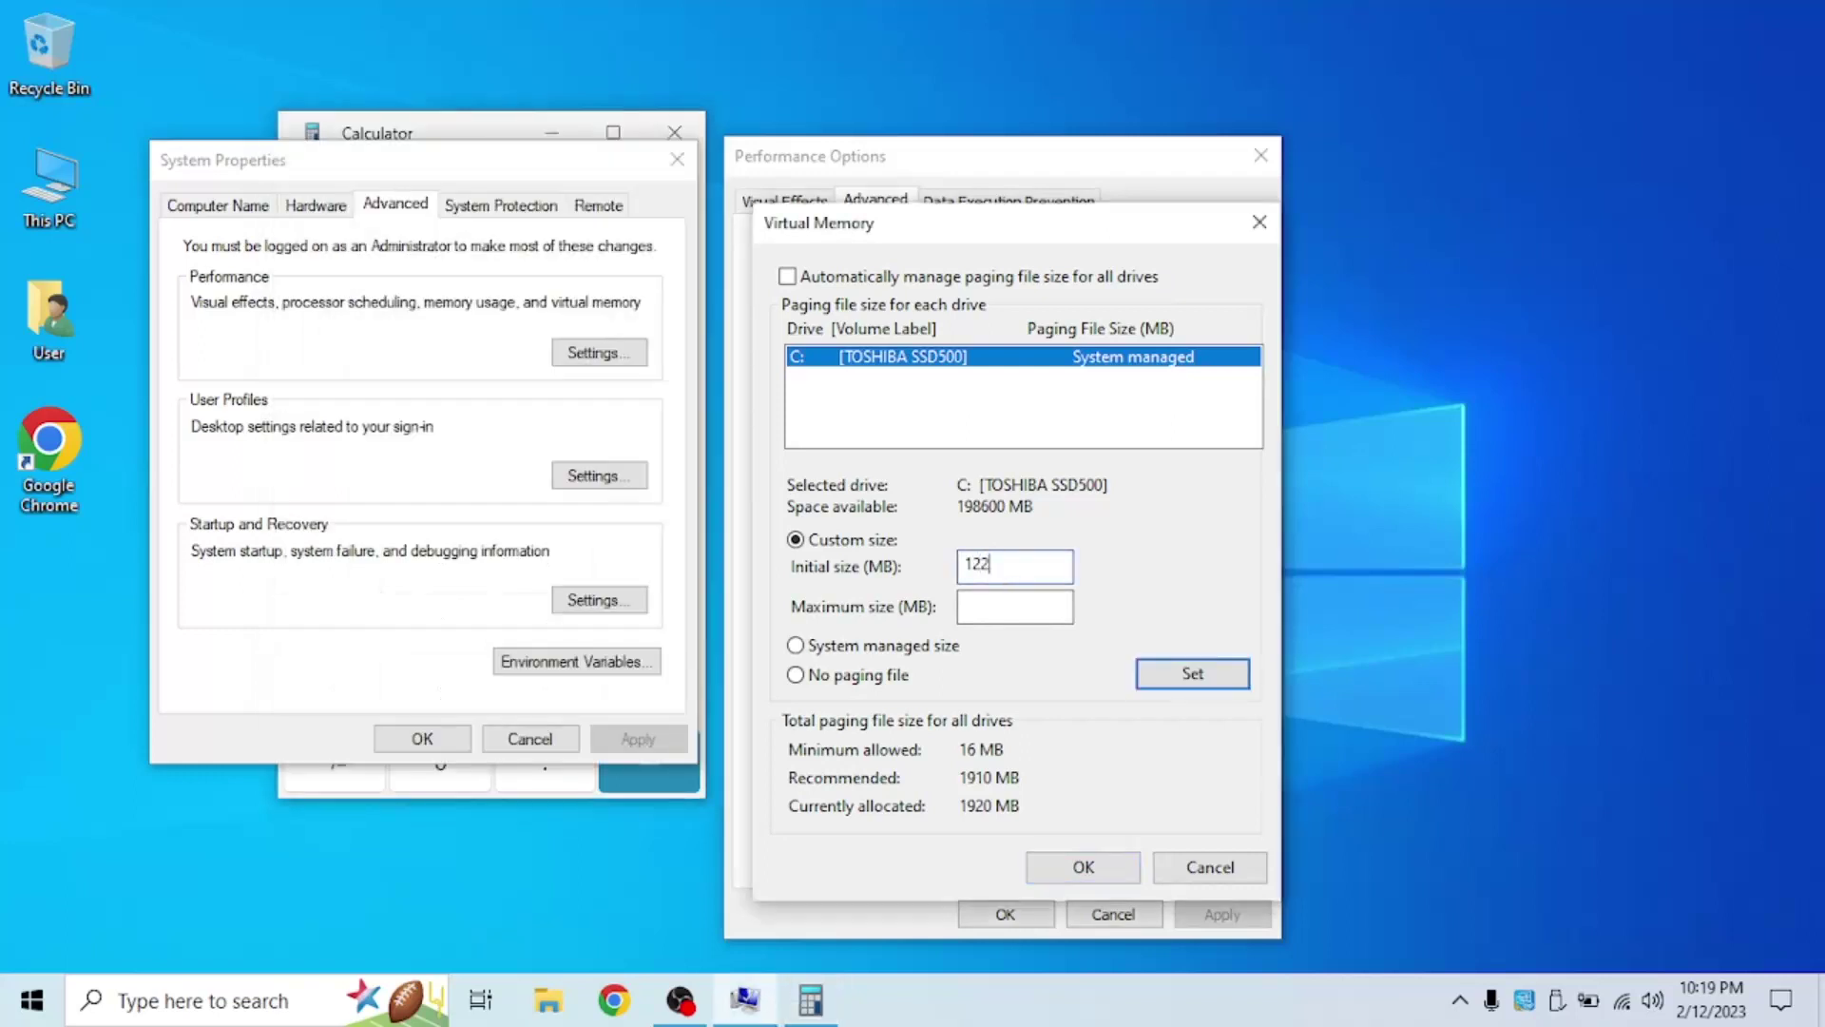
pyautogui.click(602, 796)
pyautogui.moveTo(495, 132); pyautogui.dragTo(1521, 168)
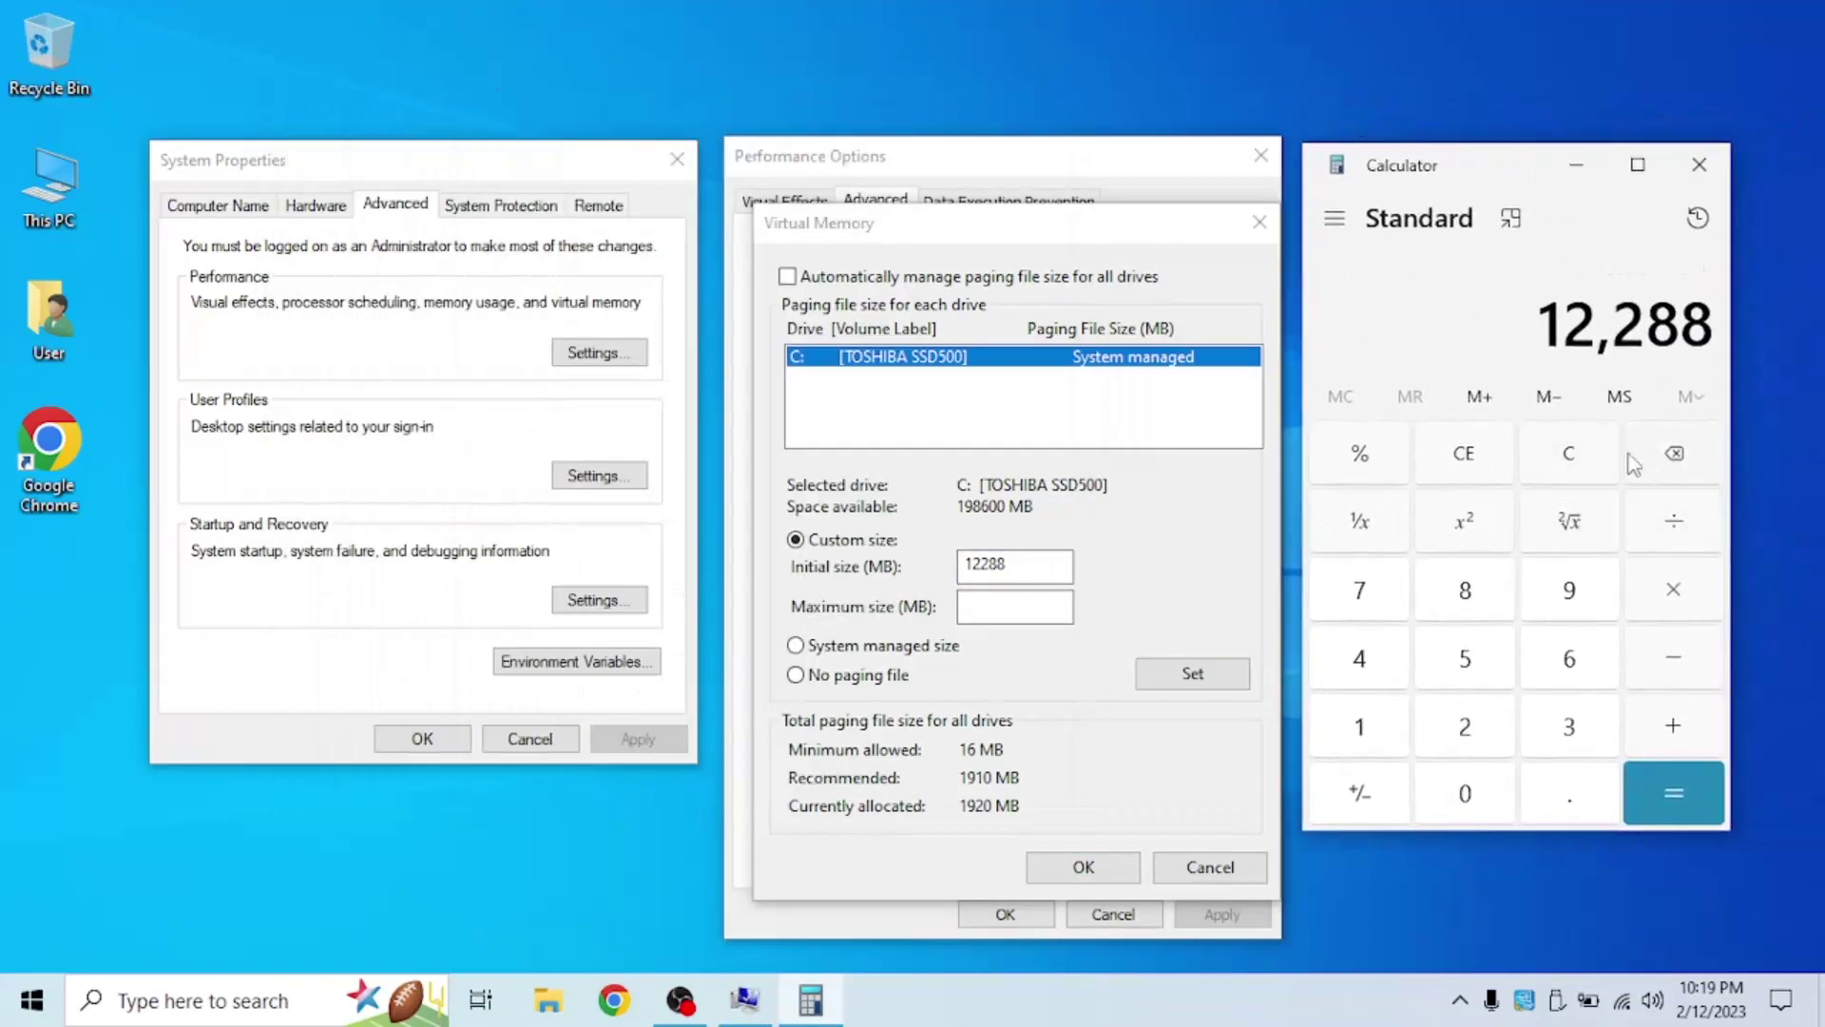
# Compute 1027 × 8 × 3 = 24,648 in Calculator for the maximum size.
pyautogui.click(1452, 460)
pyautogui.click(1380, 737)
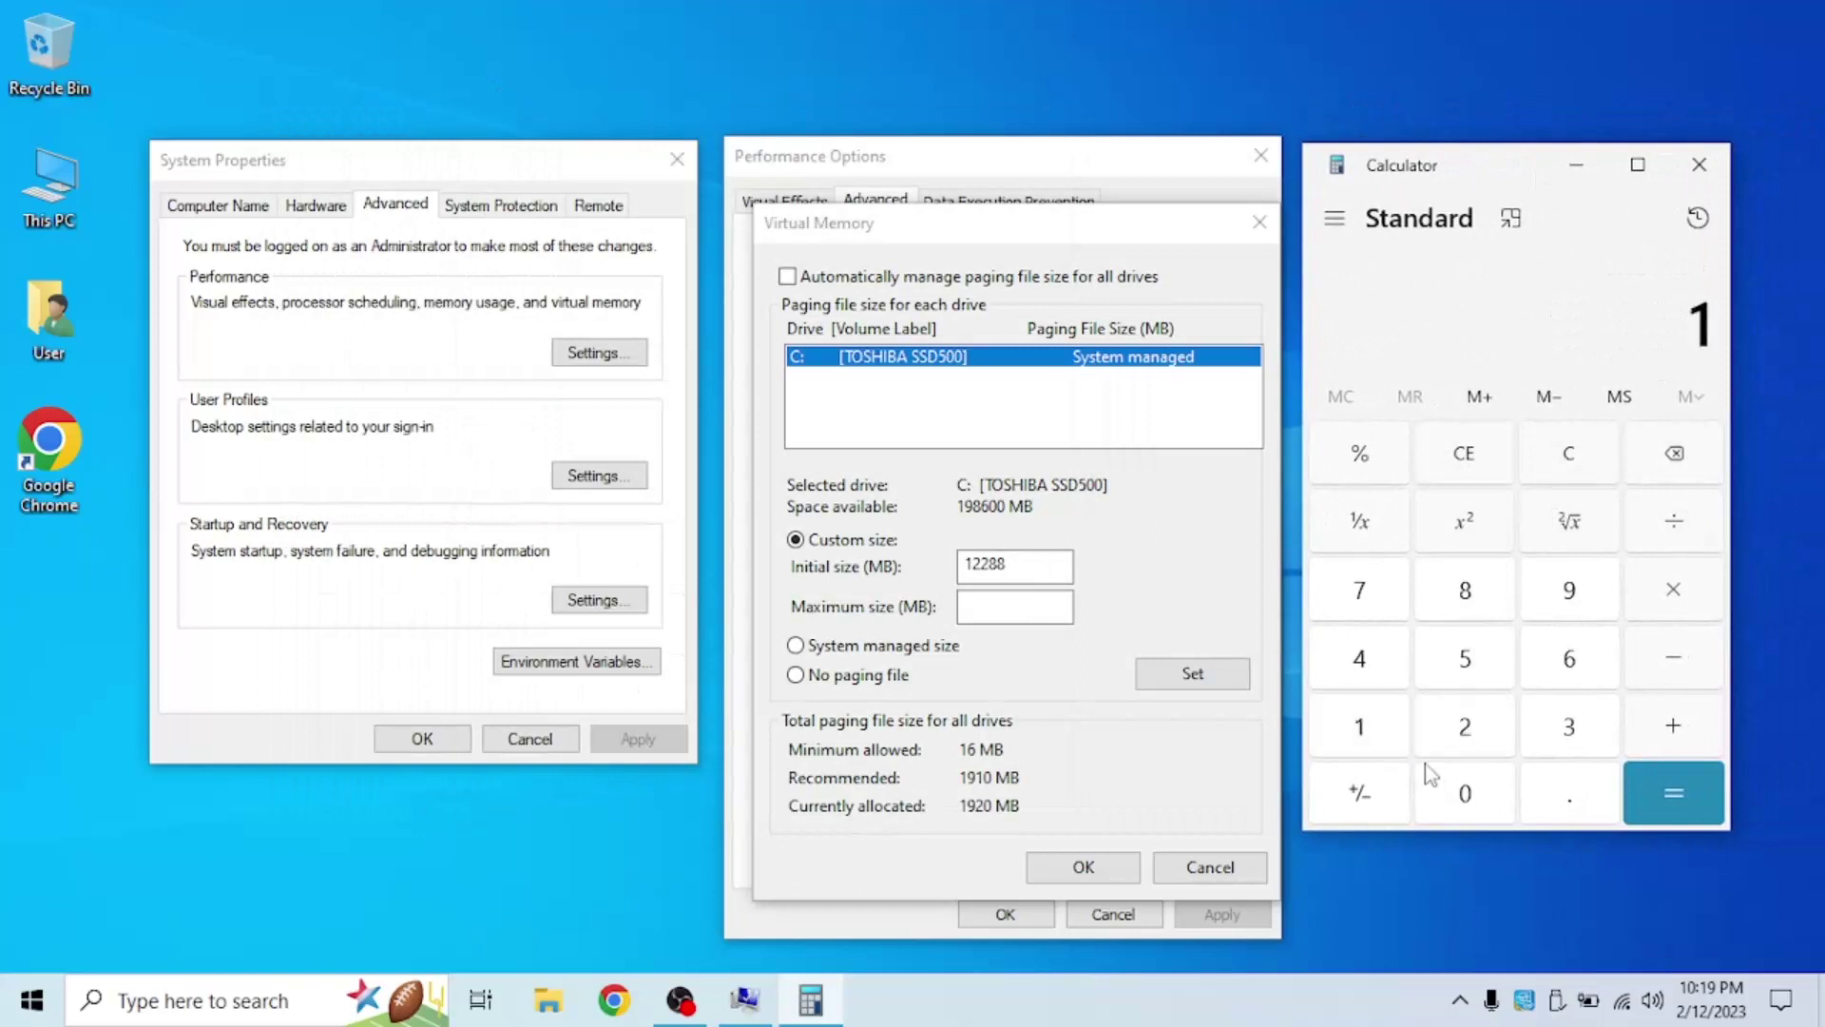
pyautogui.click(1450, 789)
pyautogui.click(1437, 730)
pyautogui.click(1361, 591)
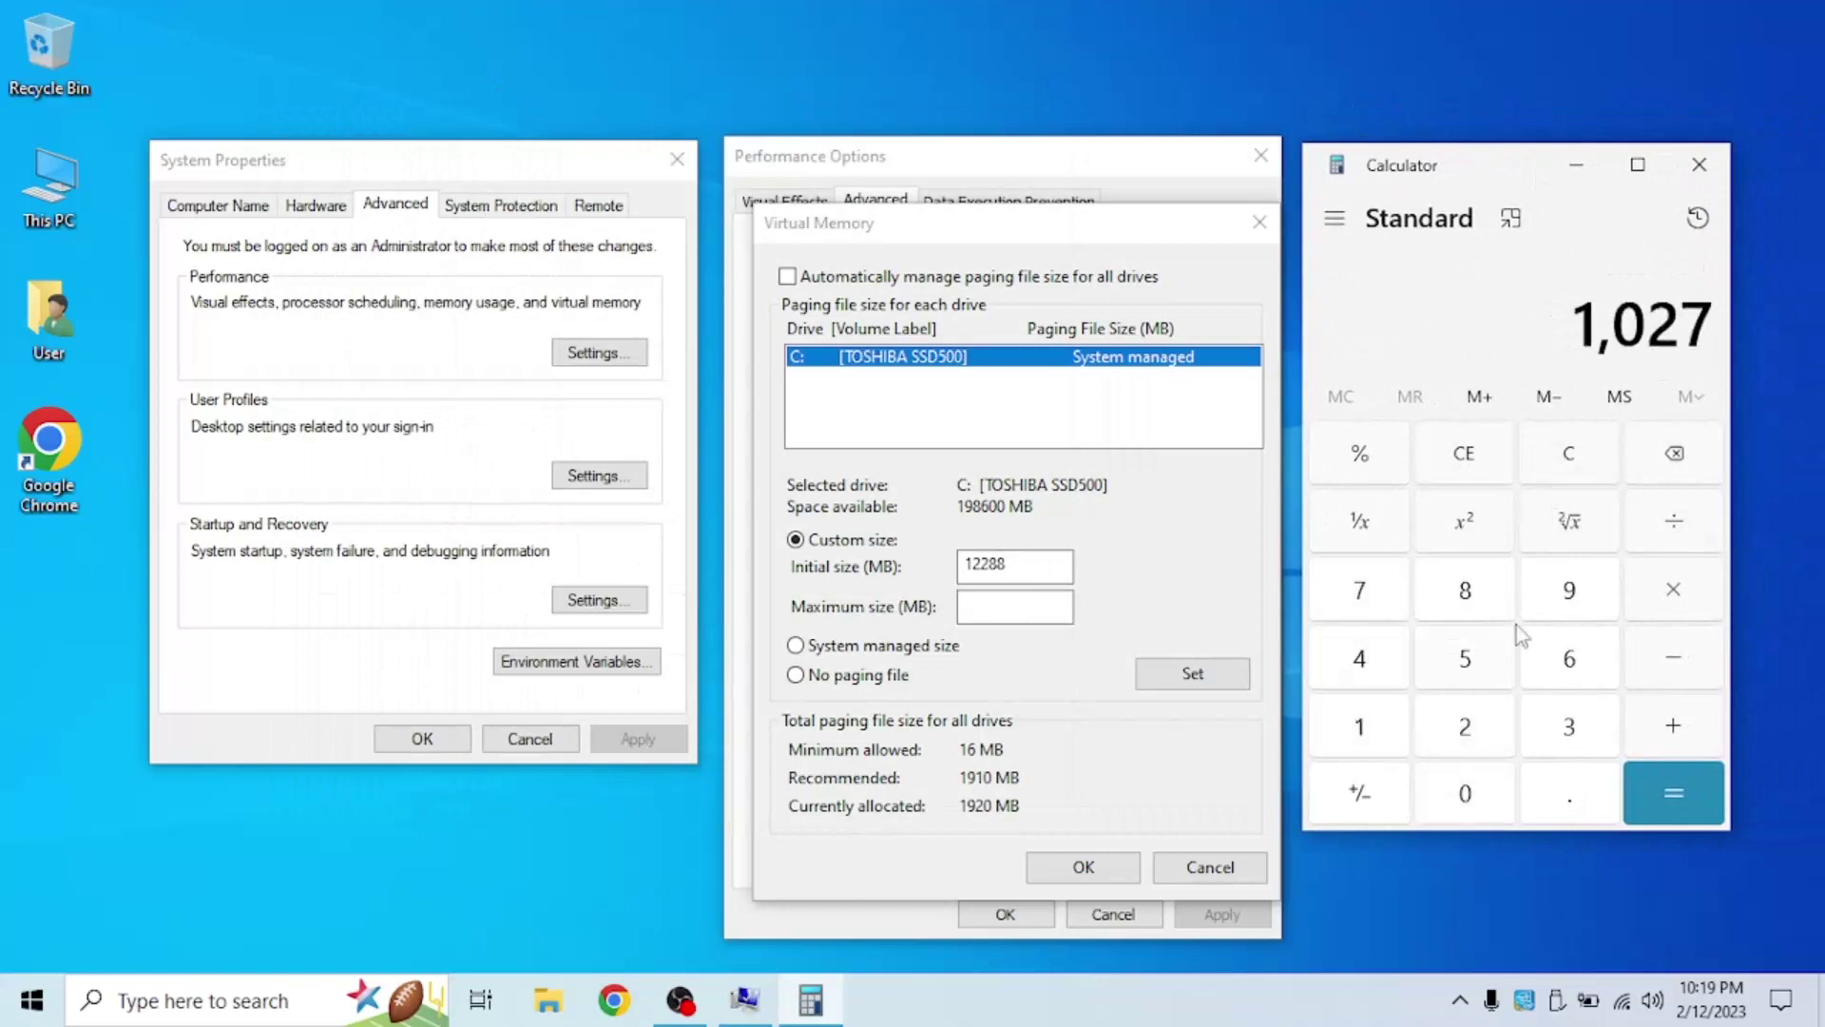
pyautogui.click(1675, 589)
pyautogui.click(1462, 593)
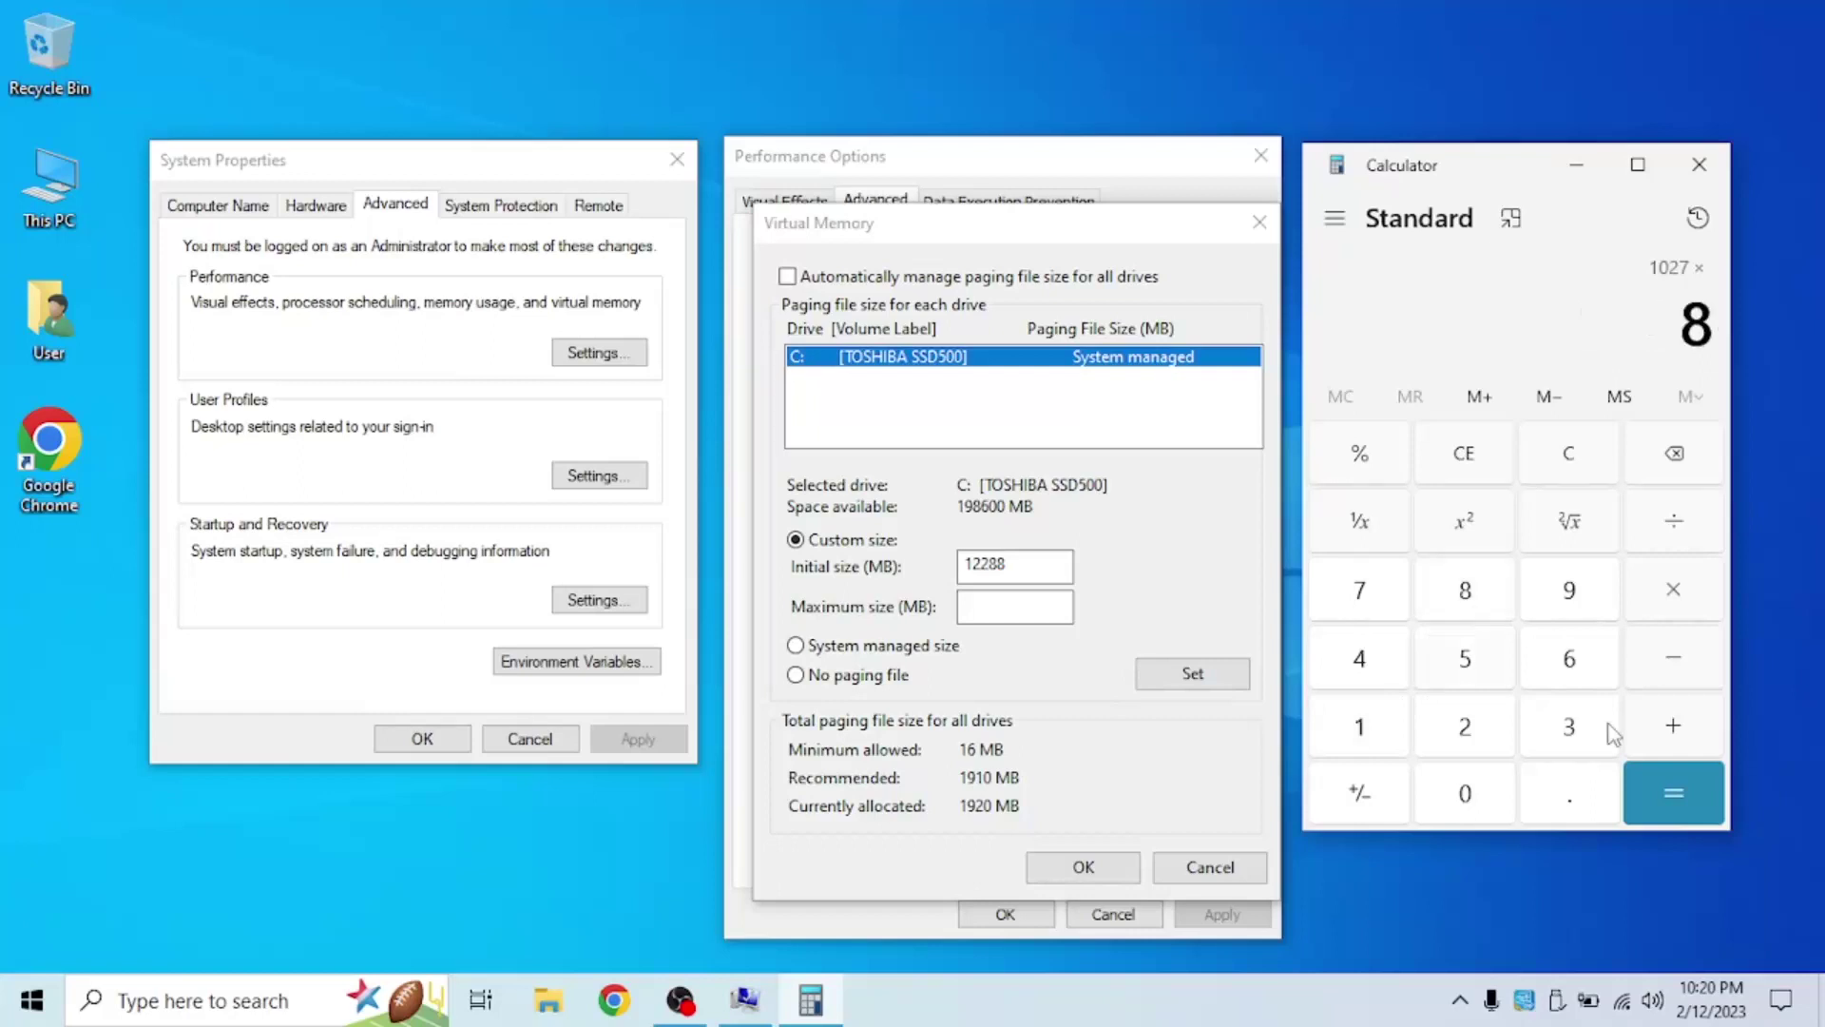
pyautogui.click(1702, 793)
pyautogui.click(1673, 592)
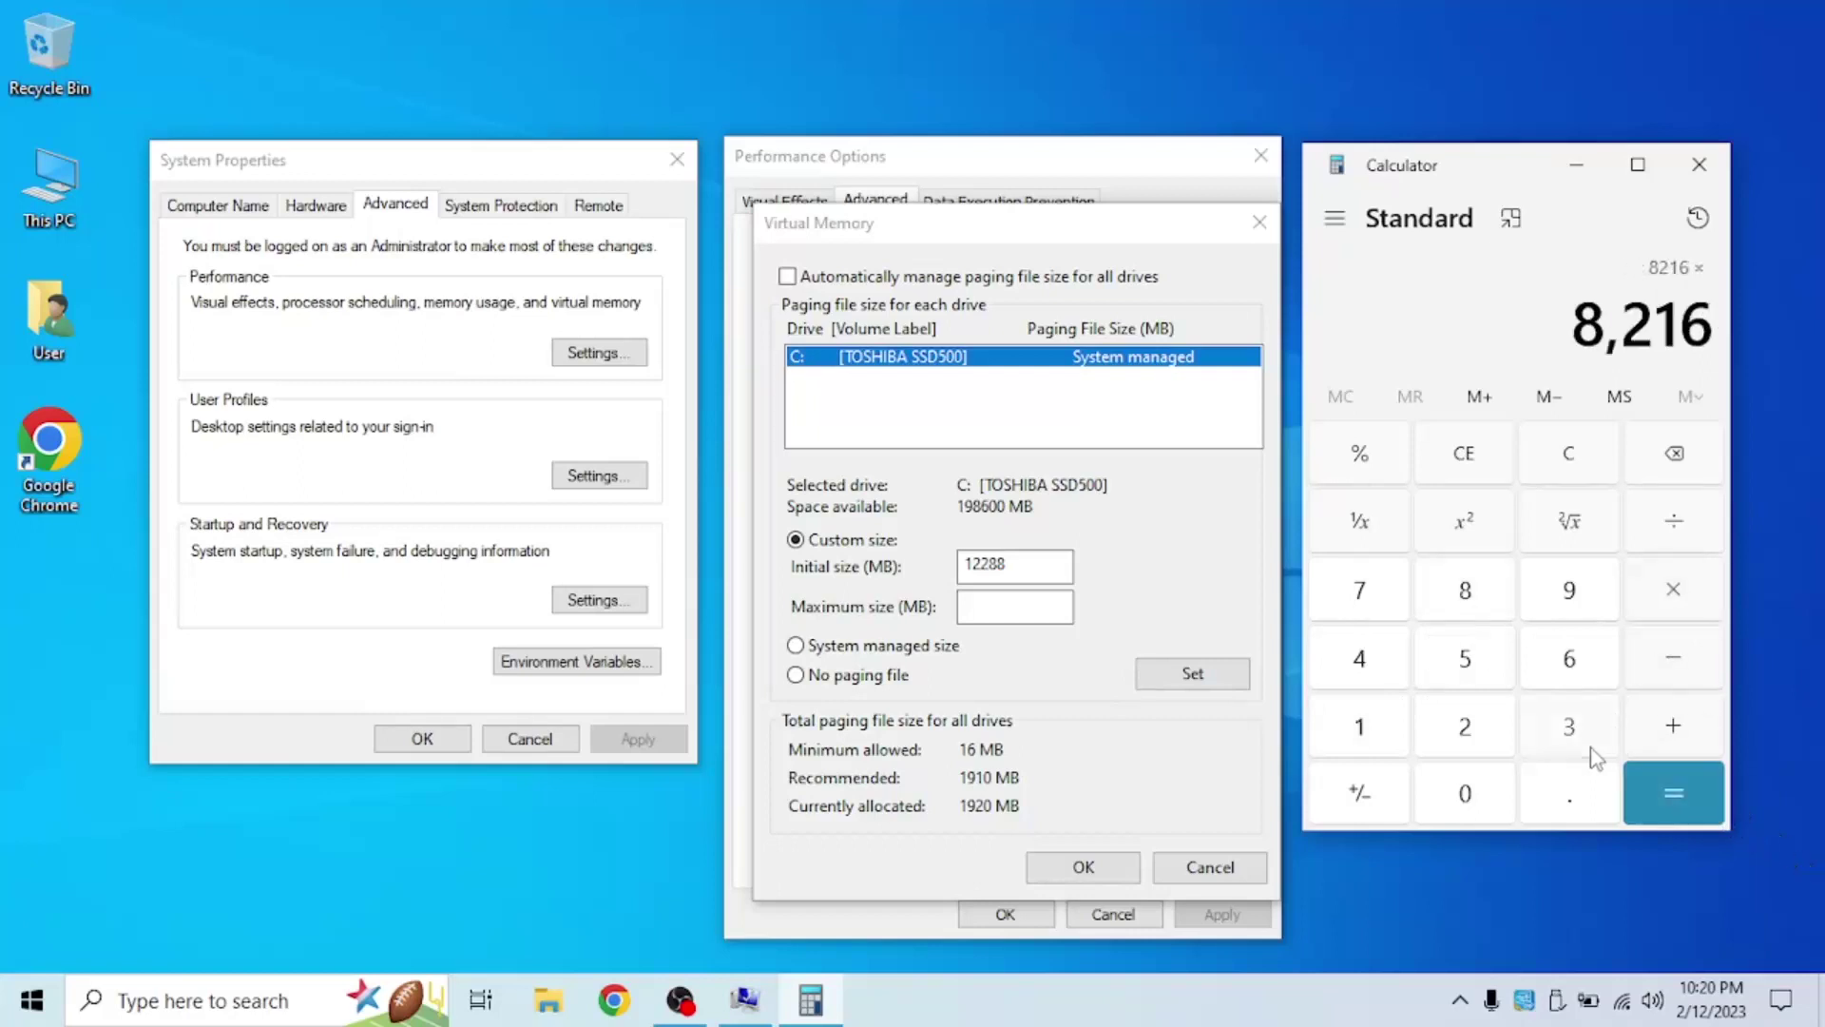
pyautogui.click(1568, 728)
pyautogui.click(1696, 801)
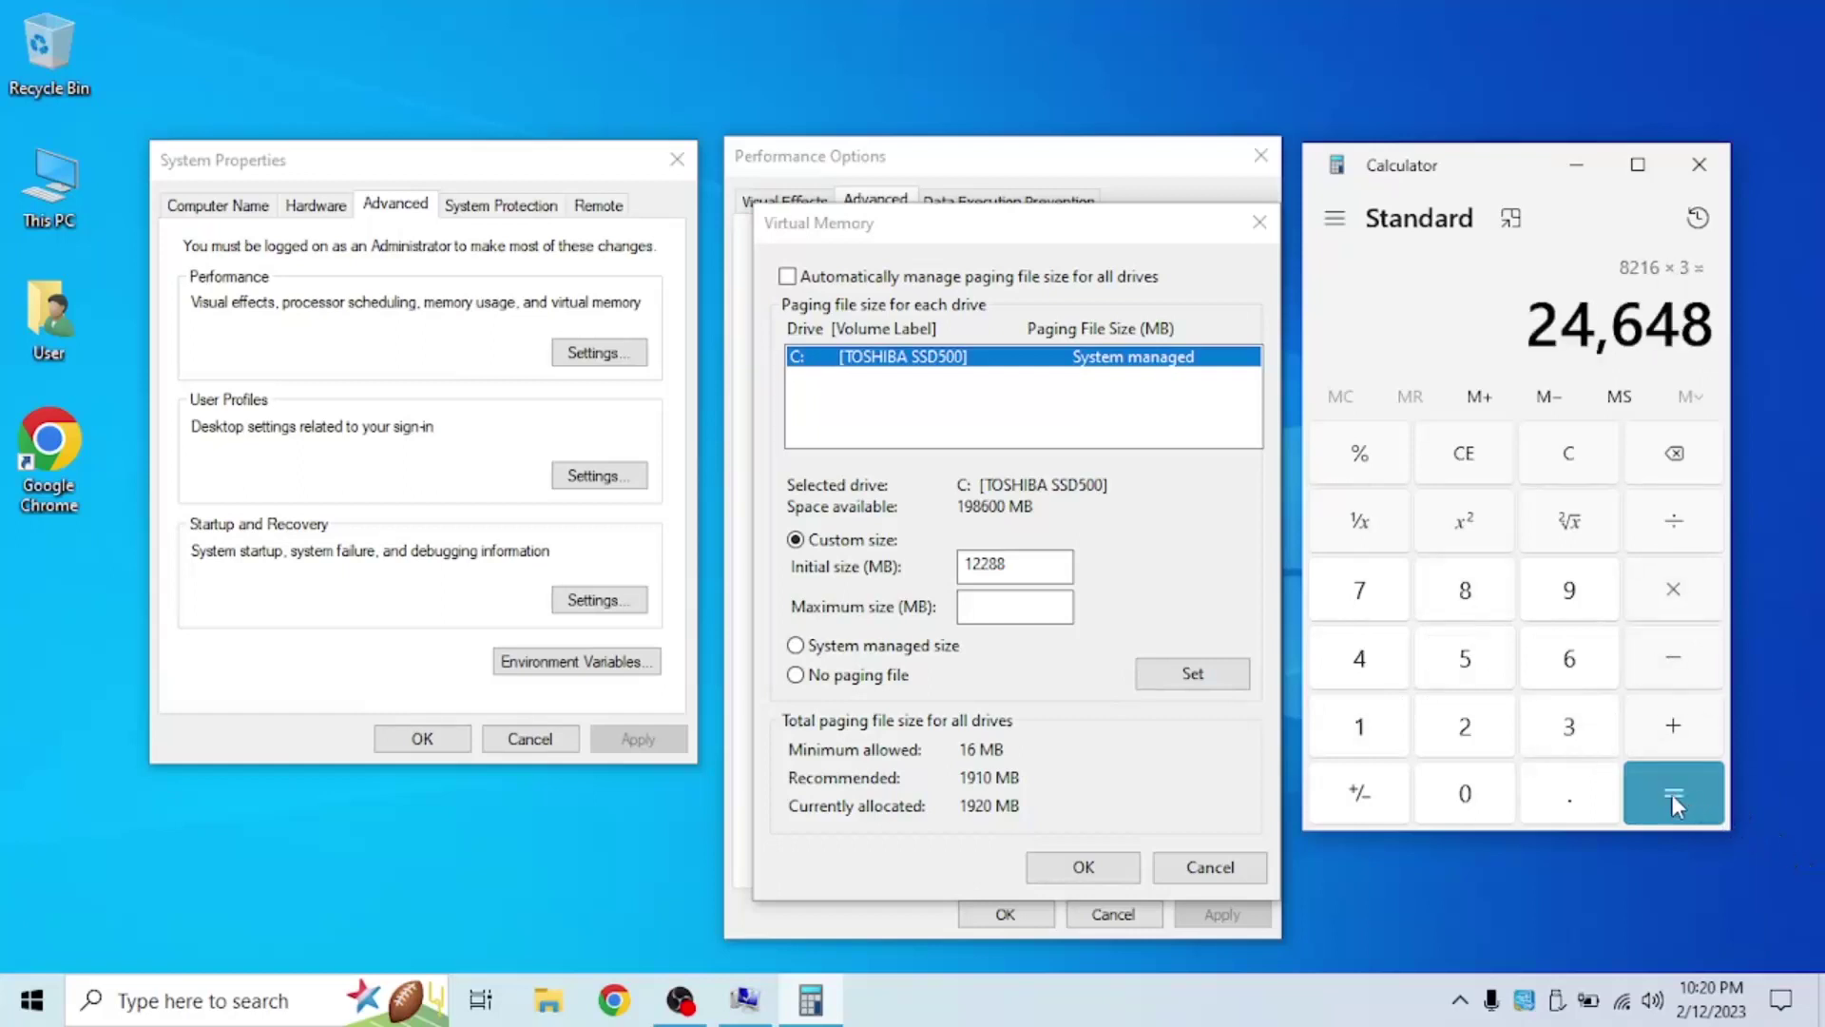
# Set 24648 MB as the maximum paging file size for C: and confirm all dialogs with OK.
pyautogui.click(1051, 600)
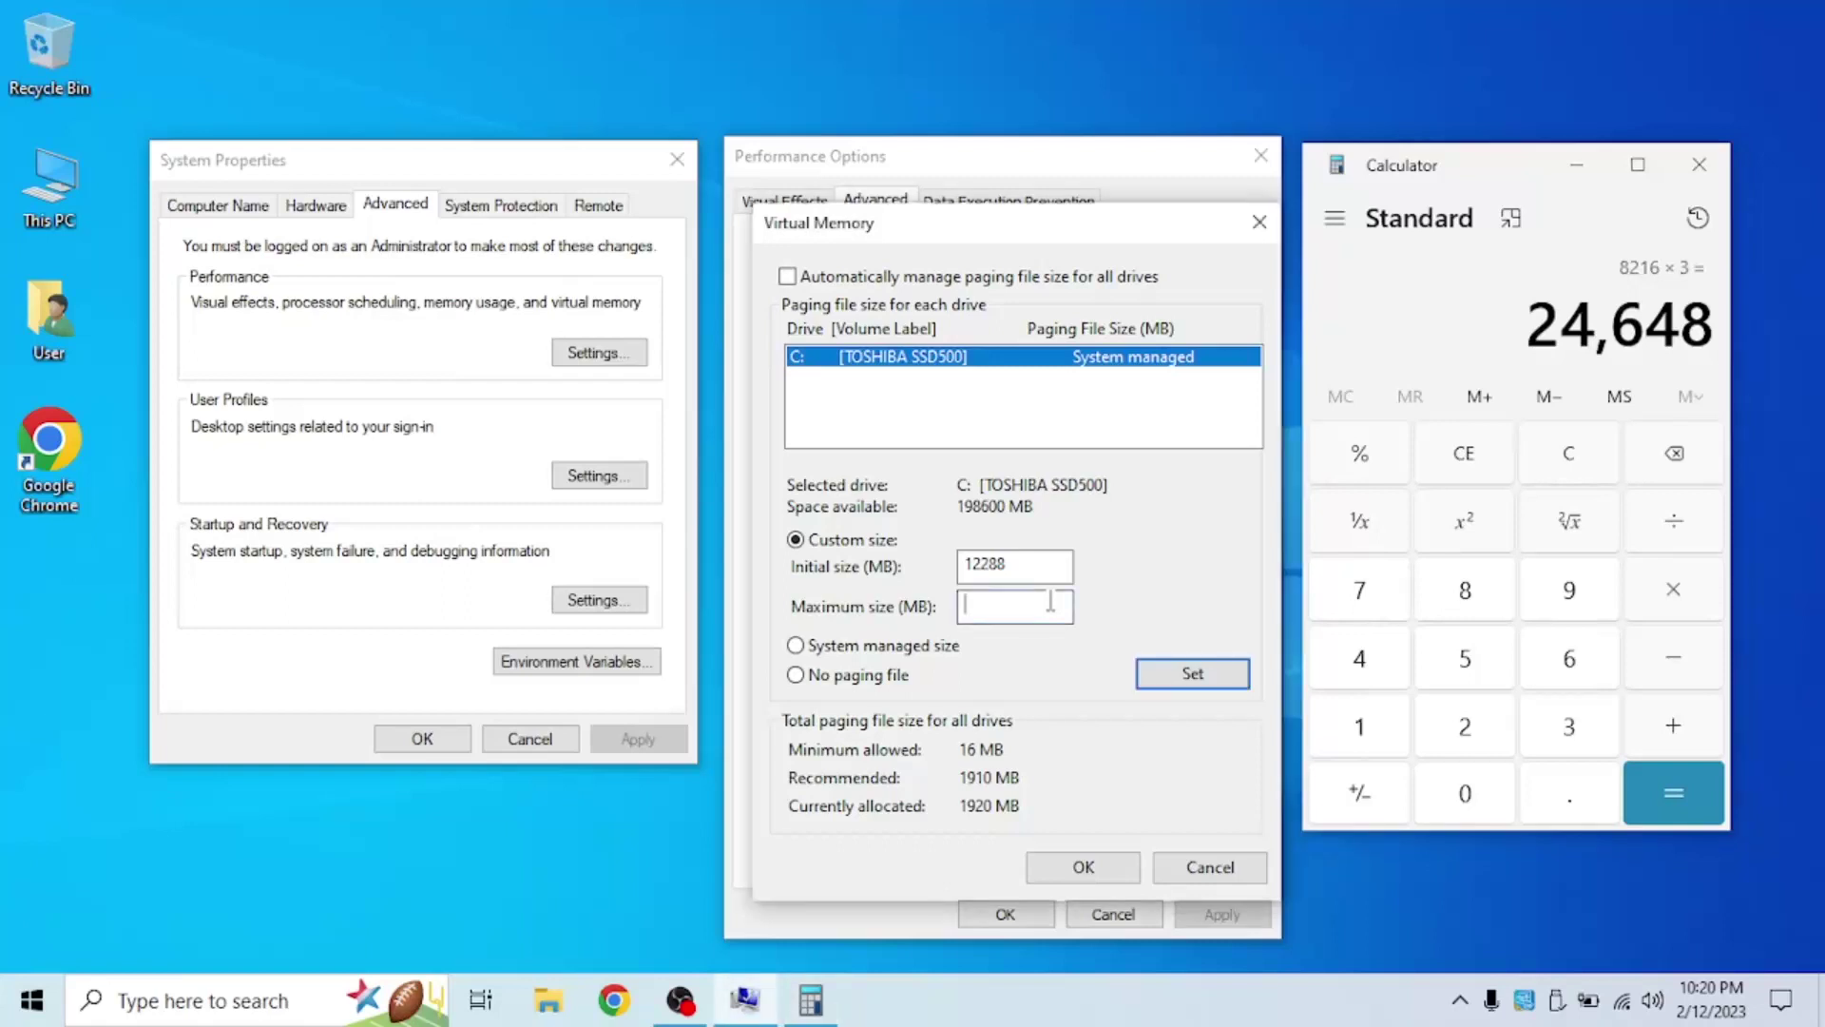
pyautogui.write('24648')
pyautogui.click(1176, 681)
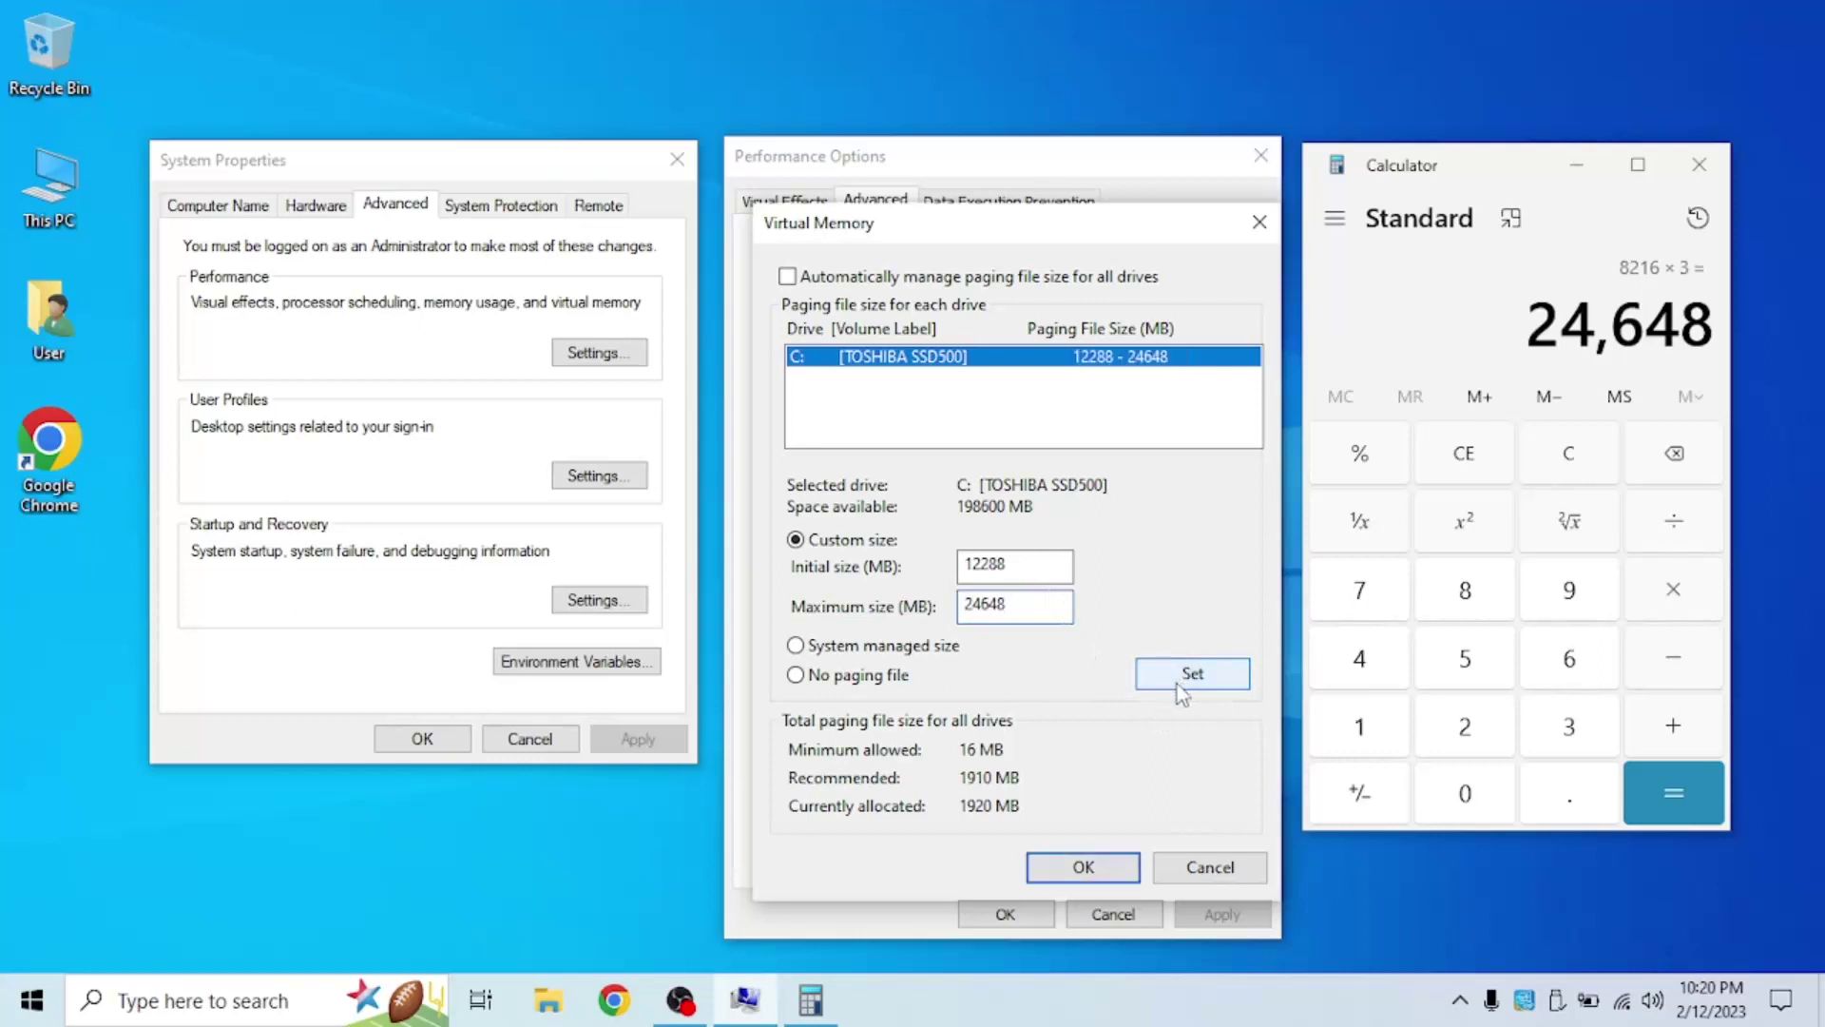
pyautogui.click(1080, 866)
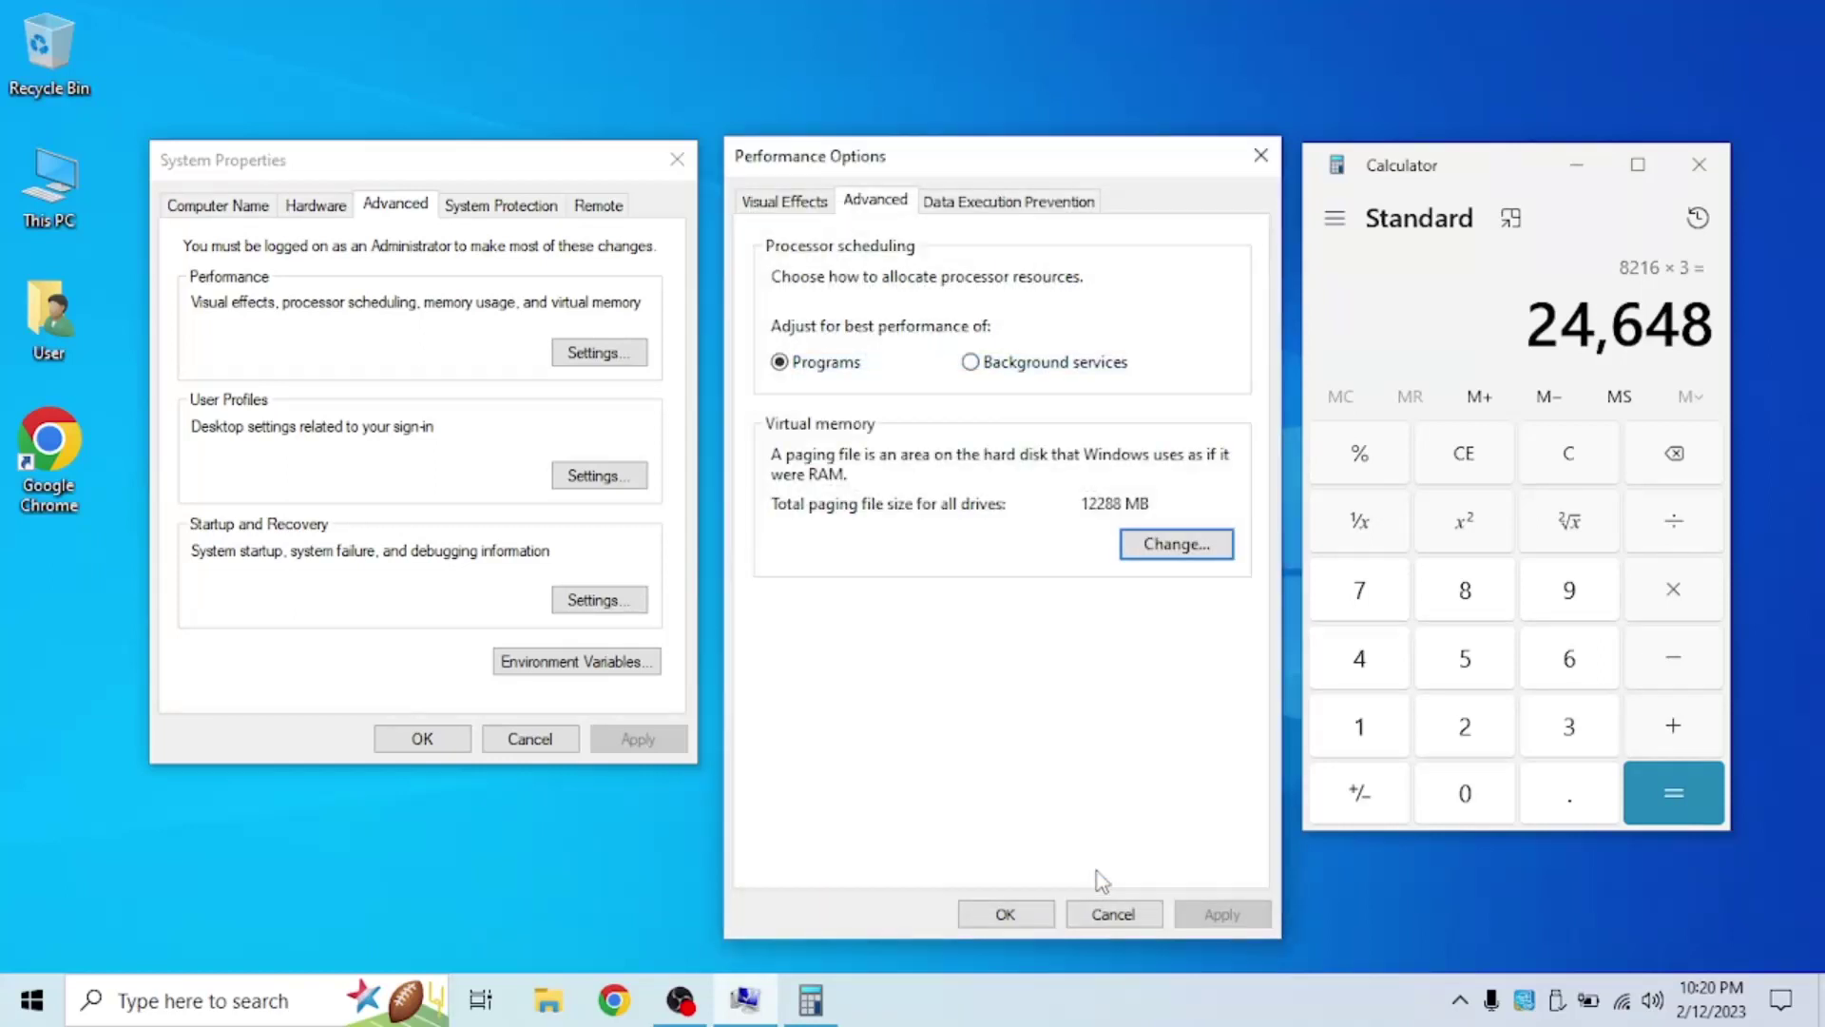
pyautogui.click(1026, 914)
pyautogui.click(419, 742)
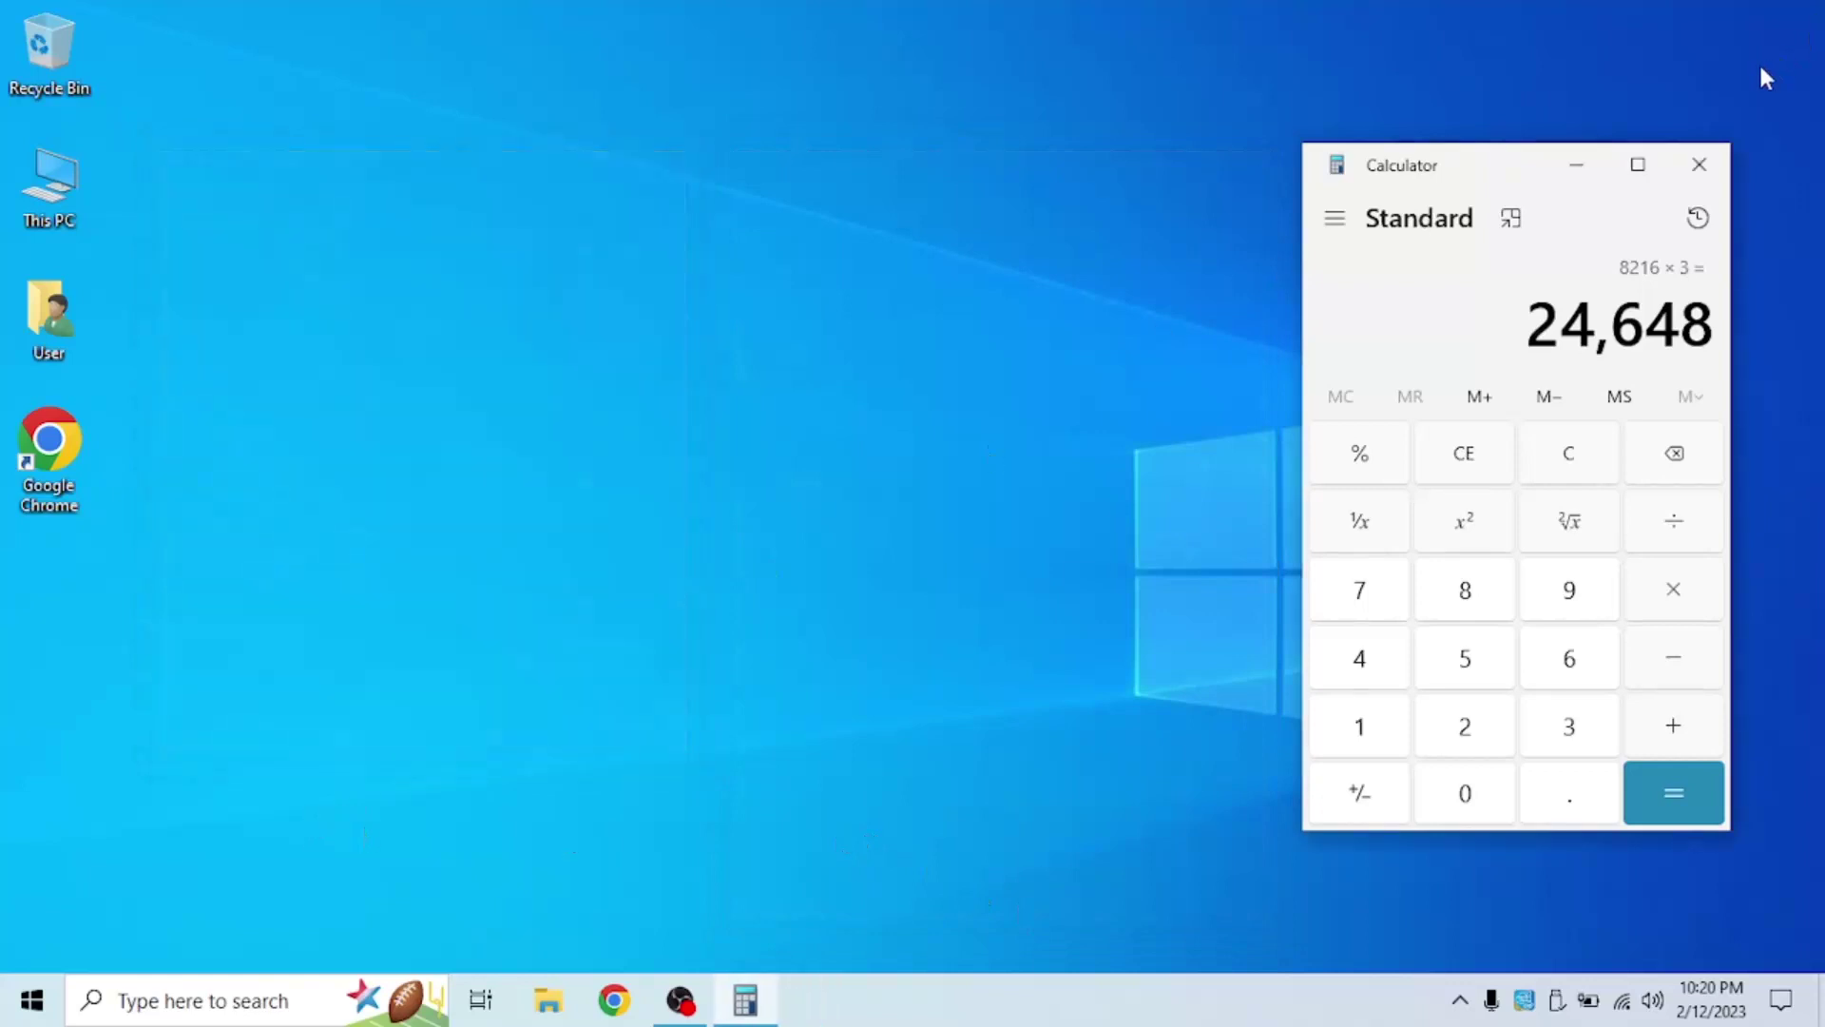
# Close the Calculator window.
pyautogui.click(1698, 166)
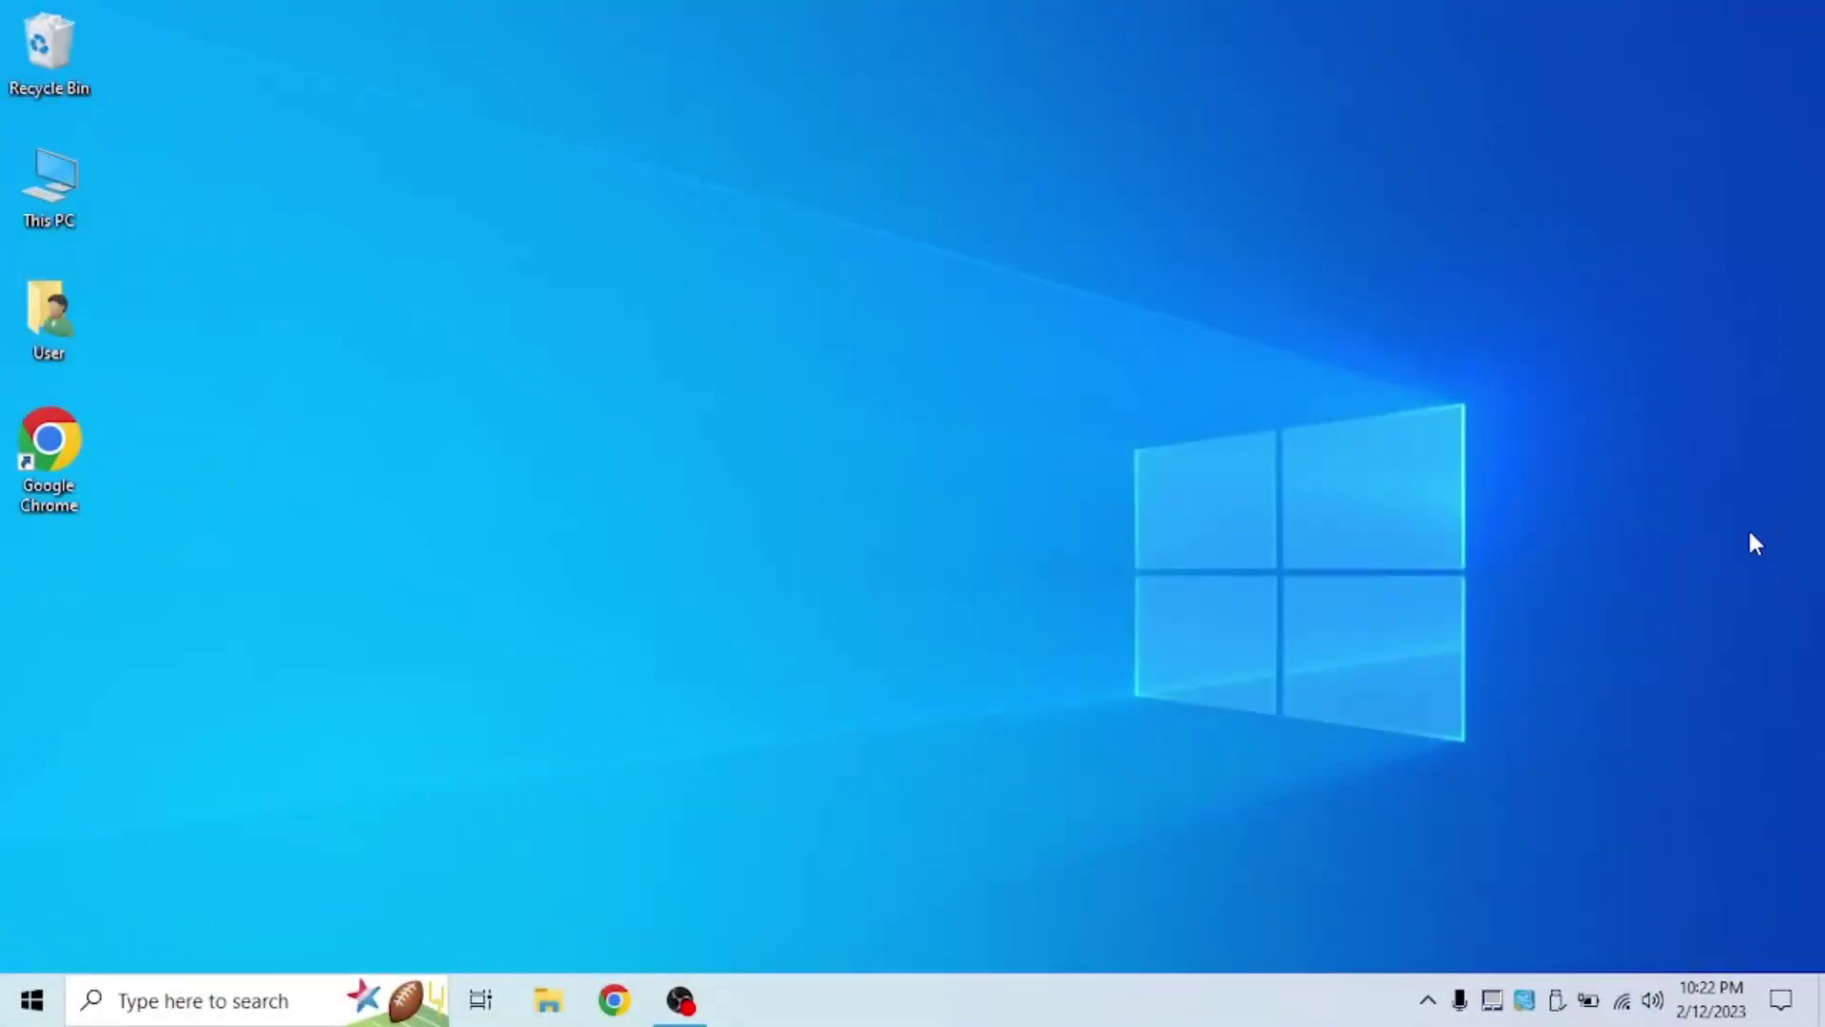
# Reopen C:'s System & reserved storage and confirm virtual memory now reads 12.0 GB.
pyautogui.click(148, 1000)
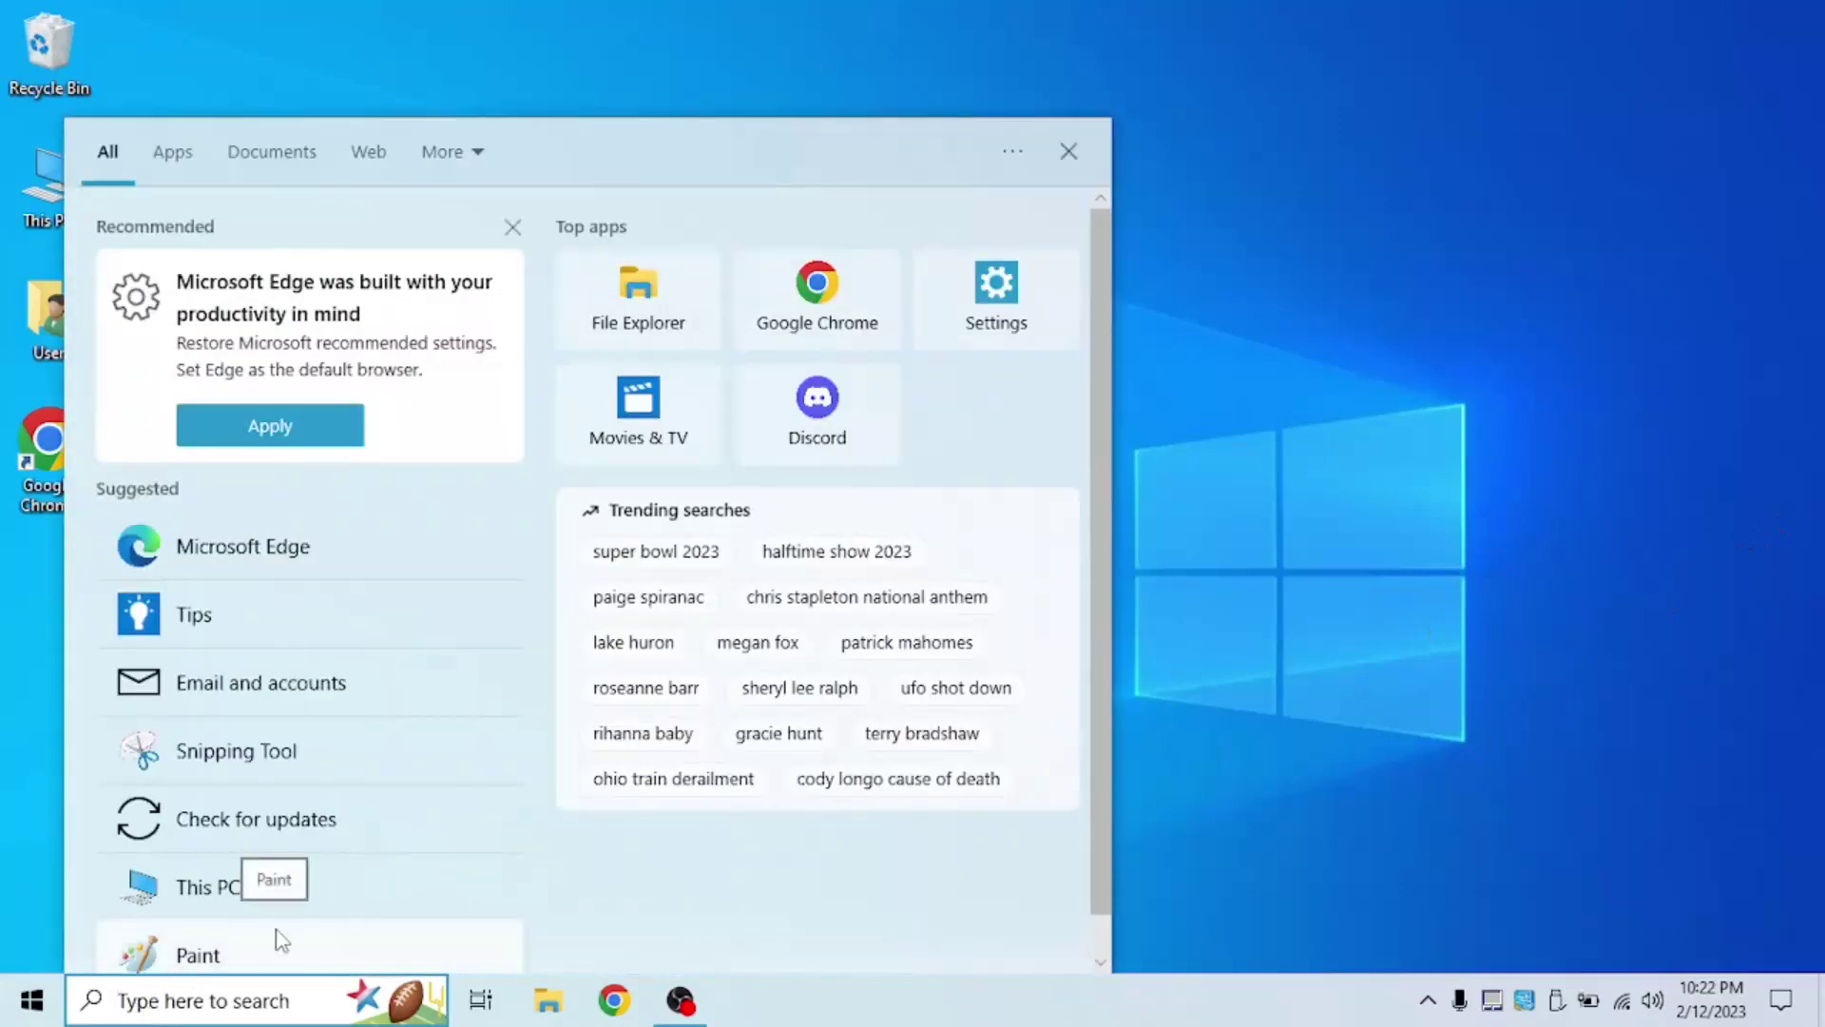
pyautogui.write('stor')
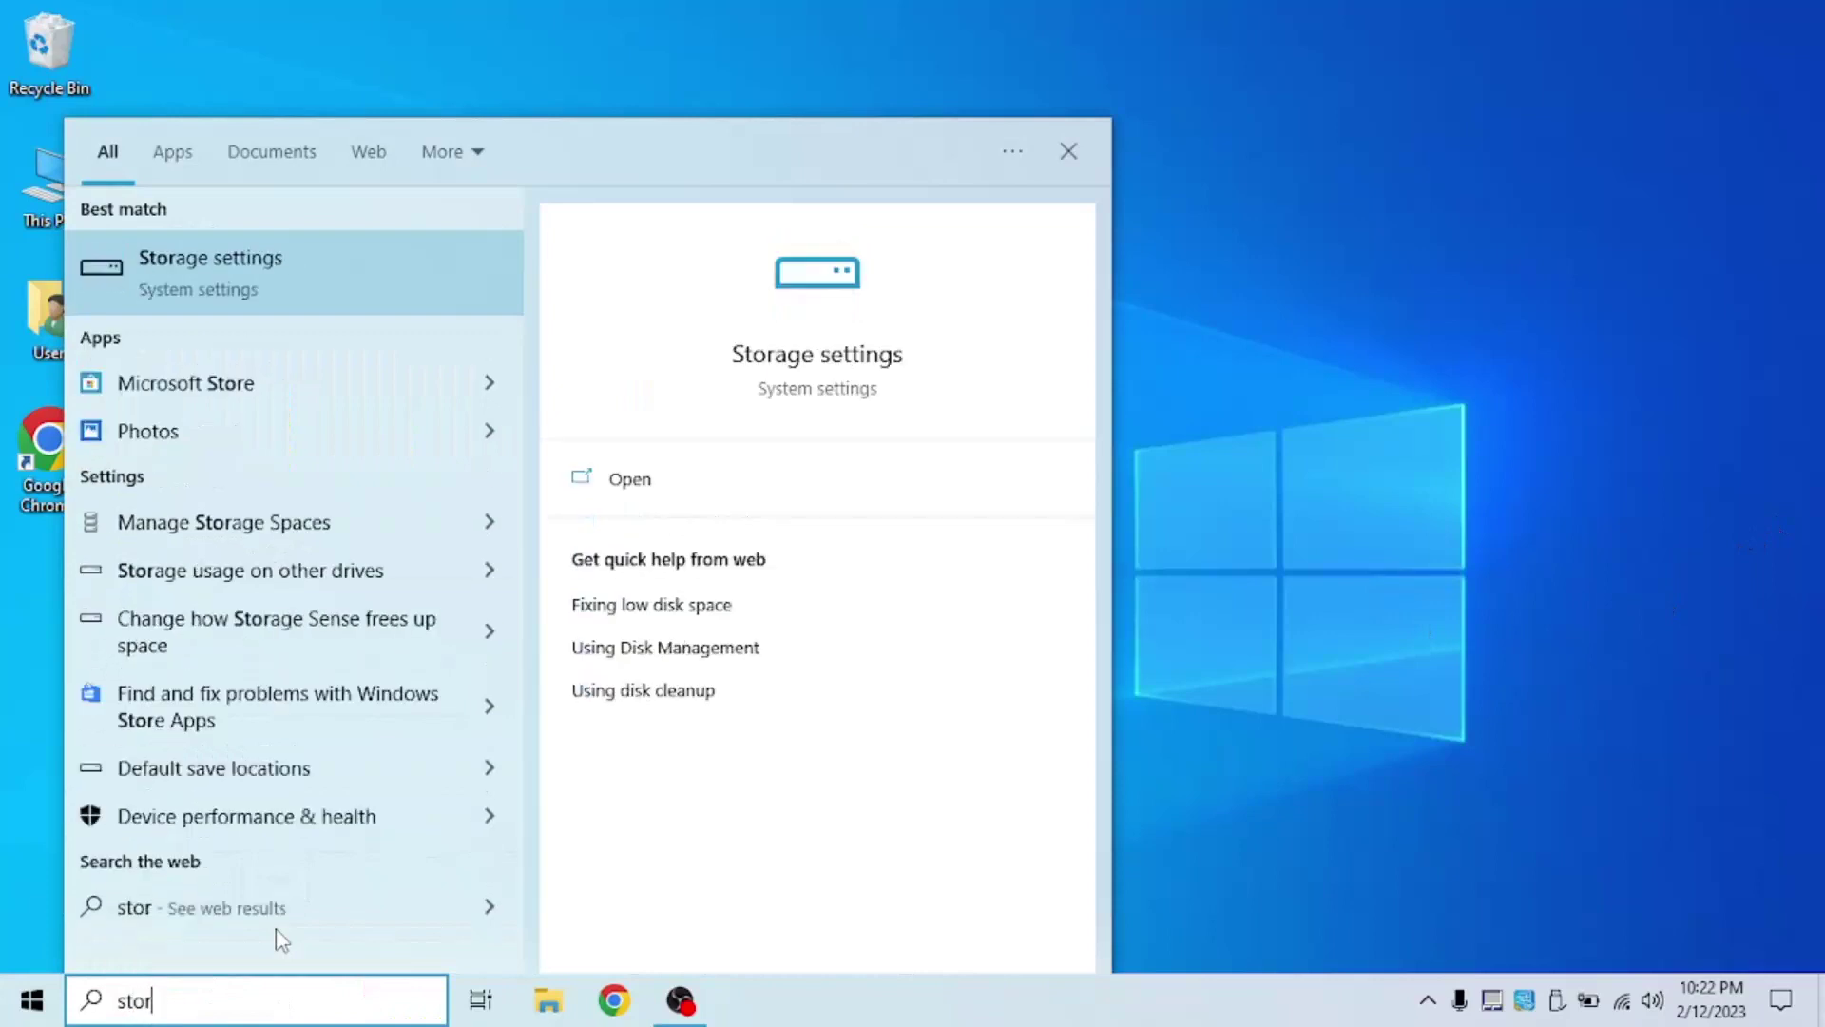
pyautogui.click(663, 477)
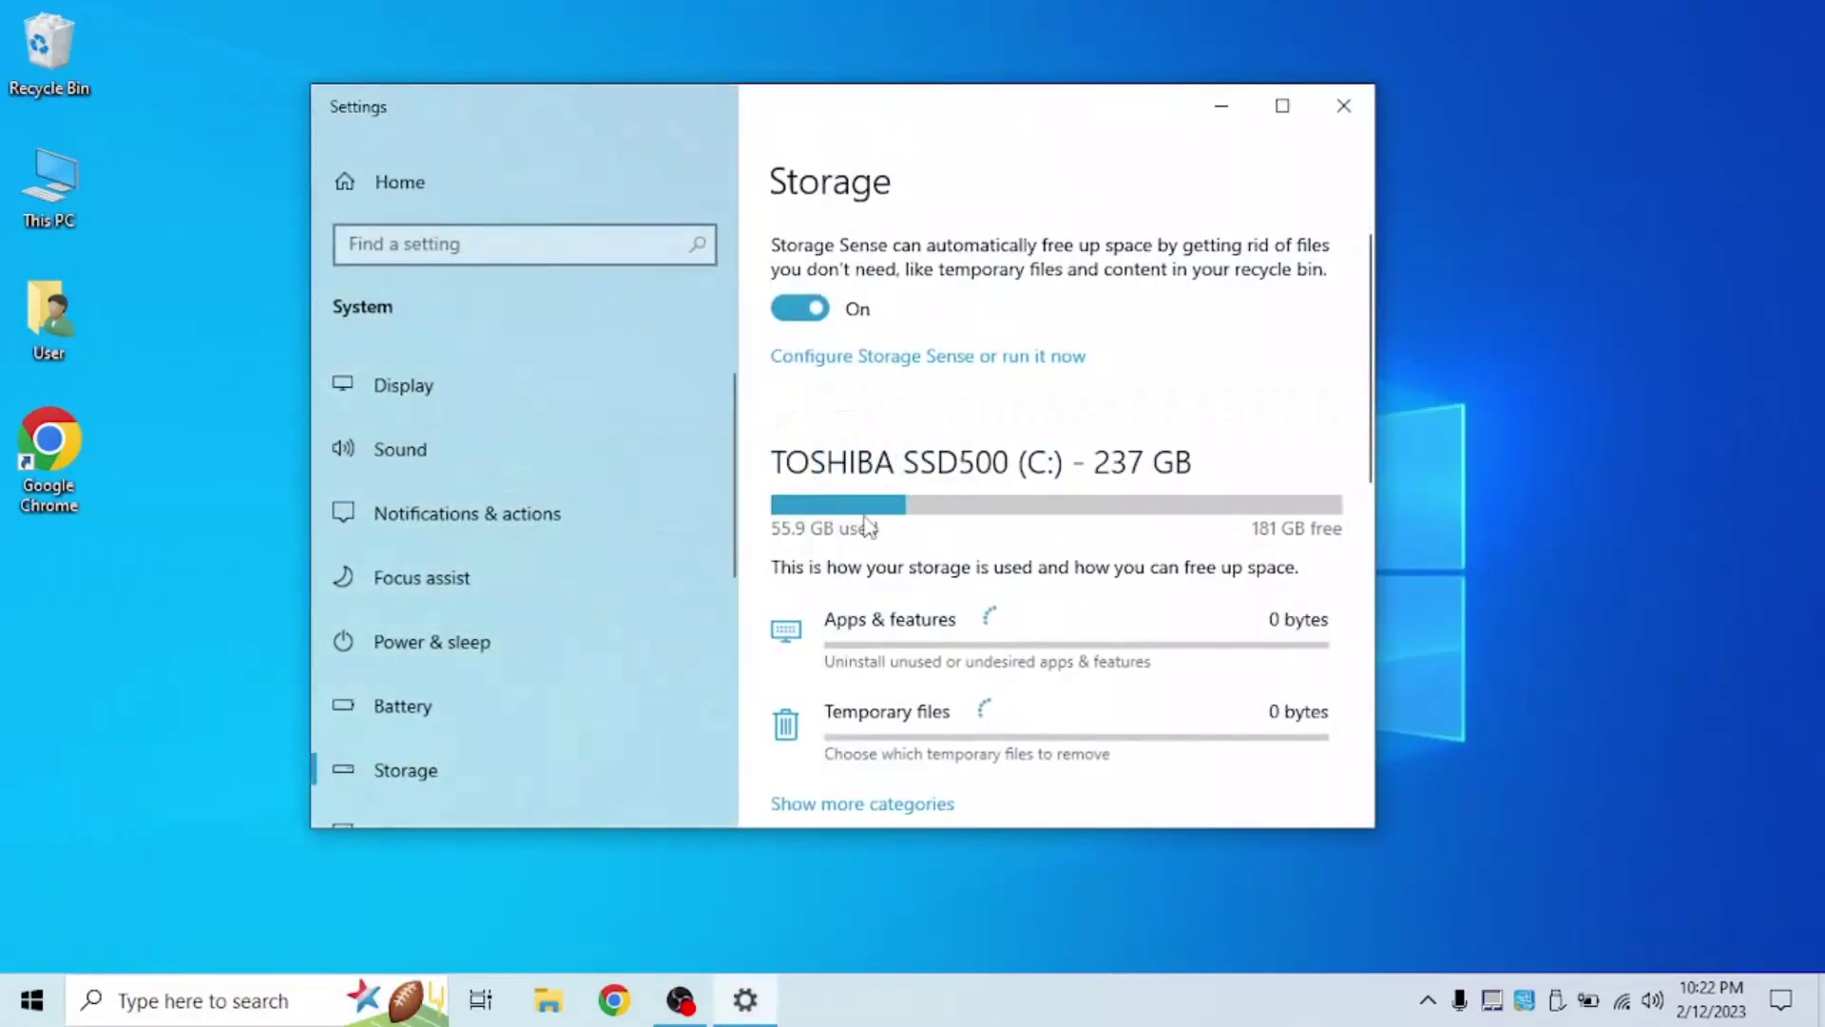
pyautogui.scroll(-1, 942, 508)
pyautogui.scroll(-4, 943, 508)
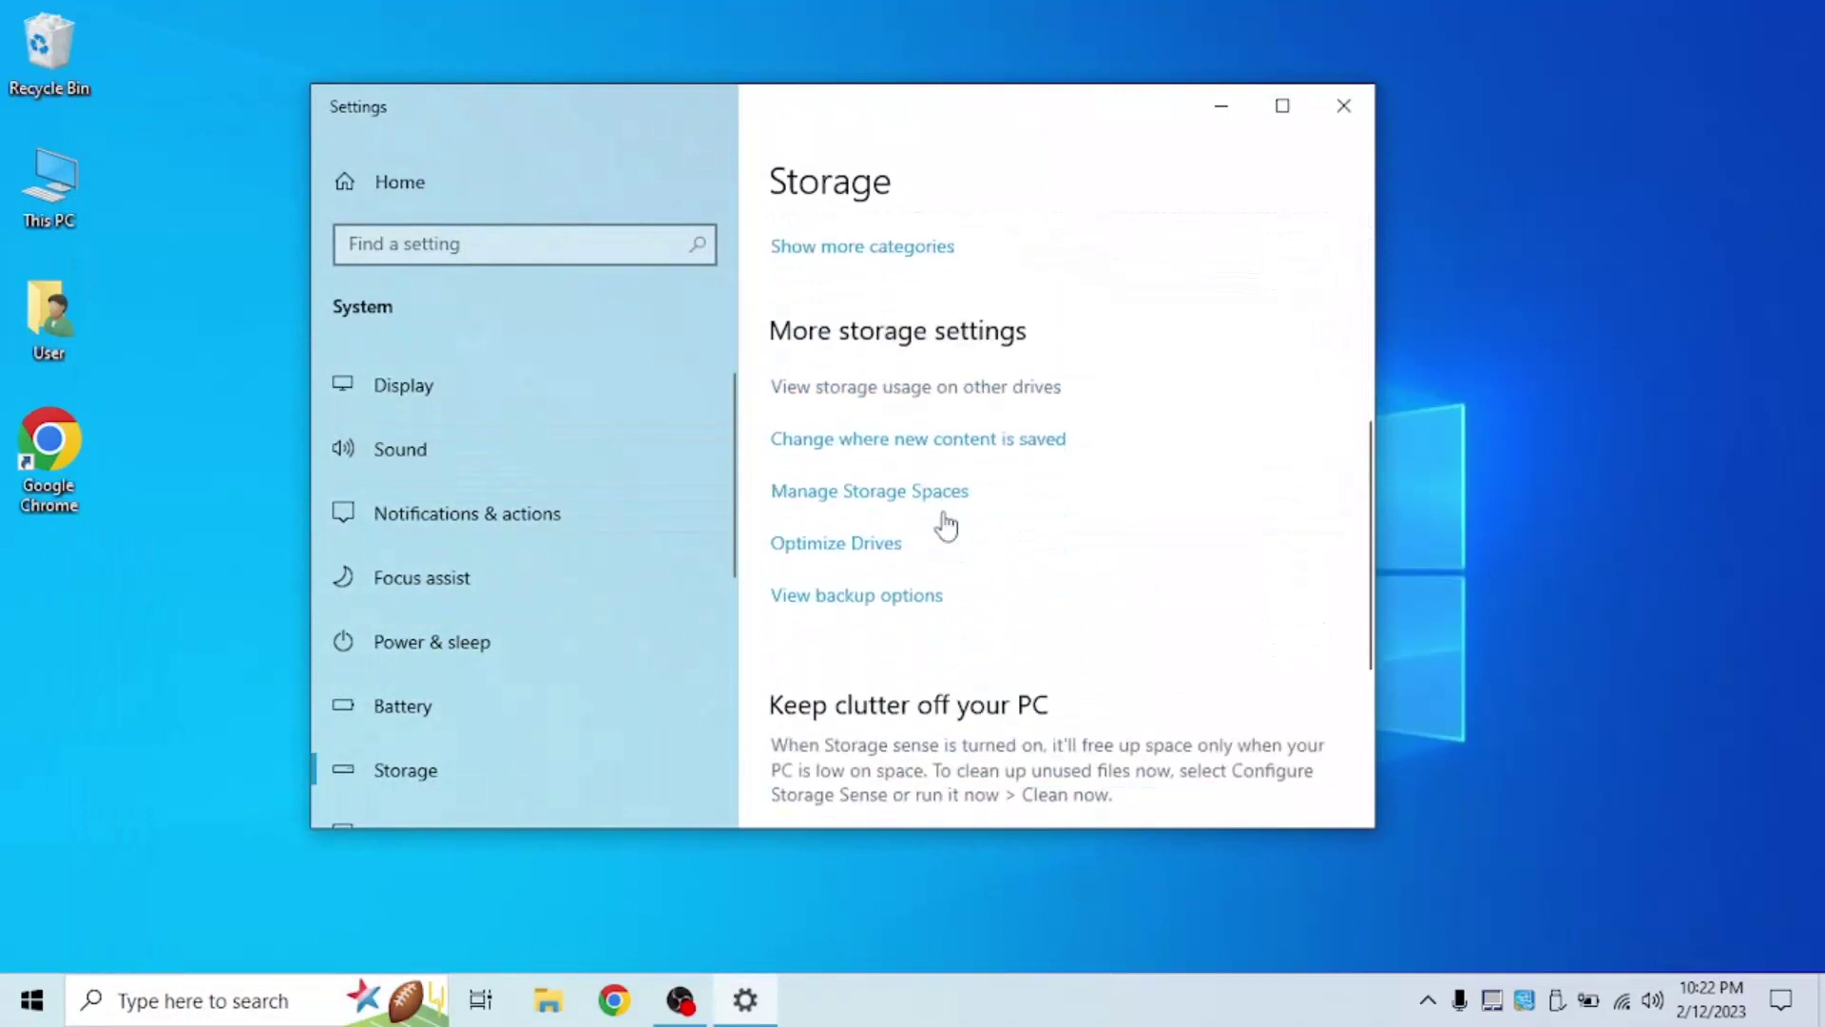
pyautogui.click(846, 390)
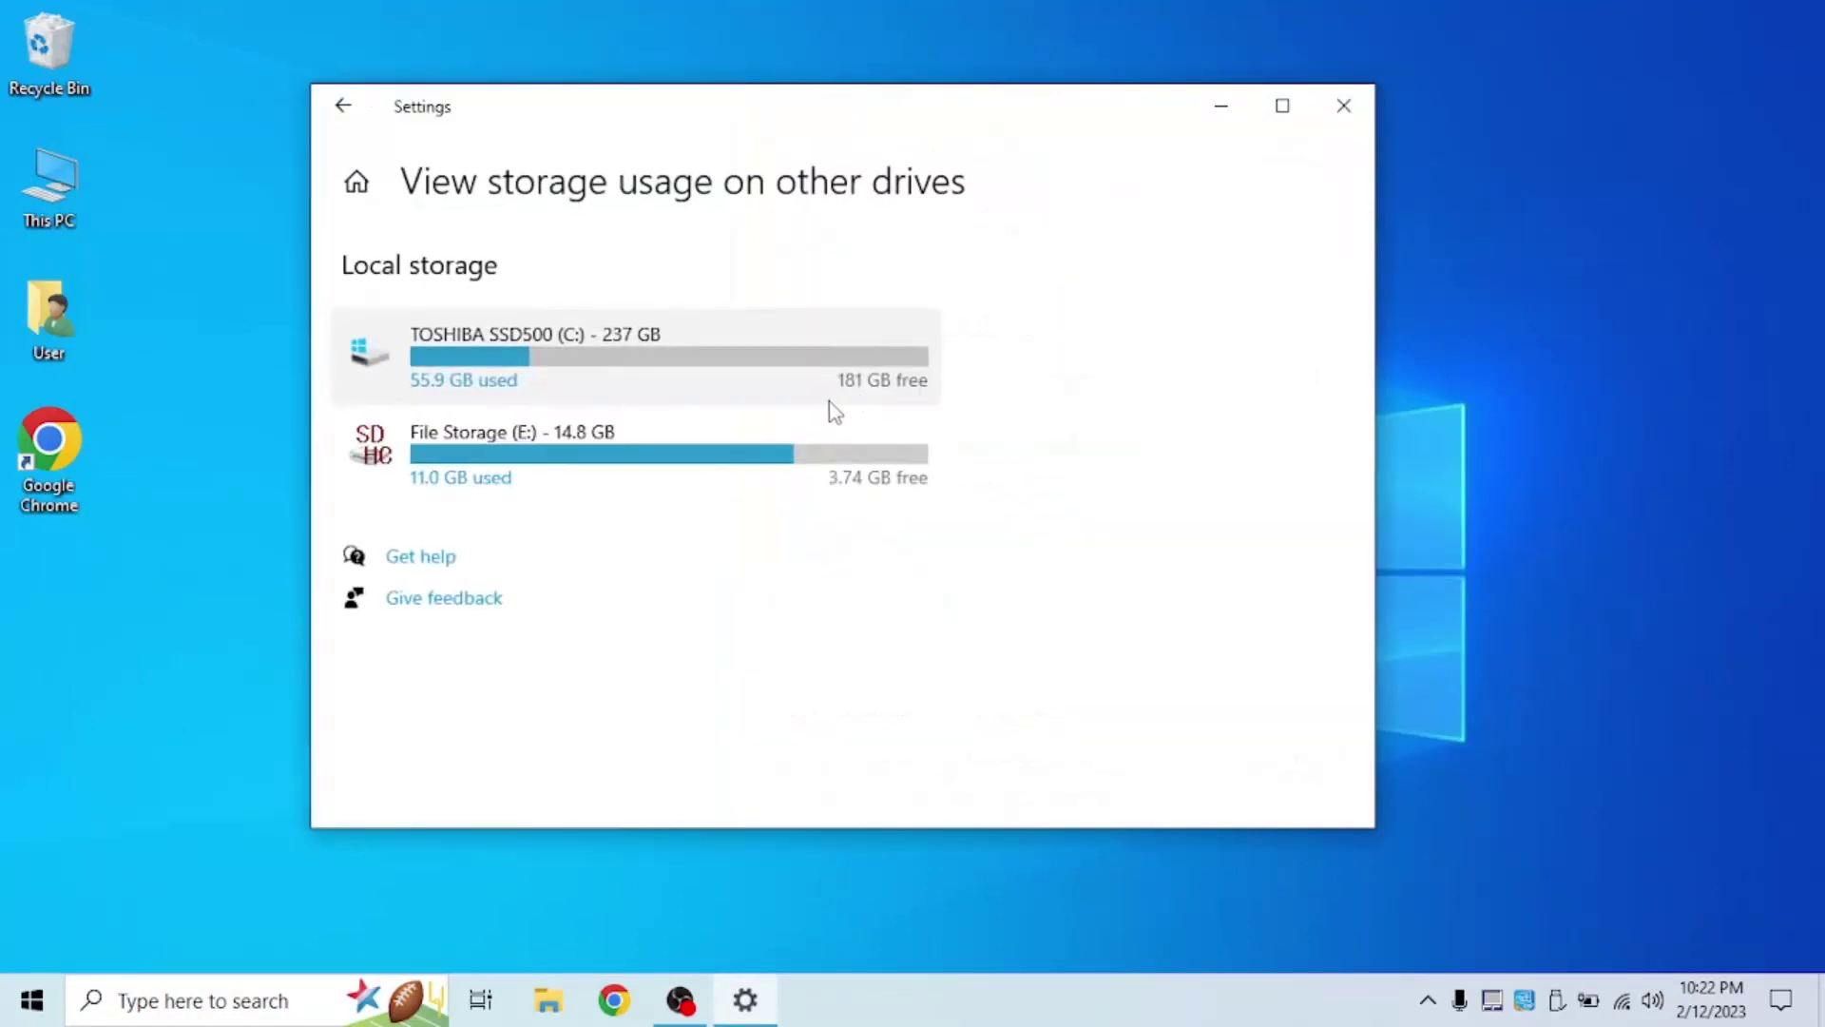
pyautogui.click(576, 368)
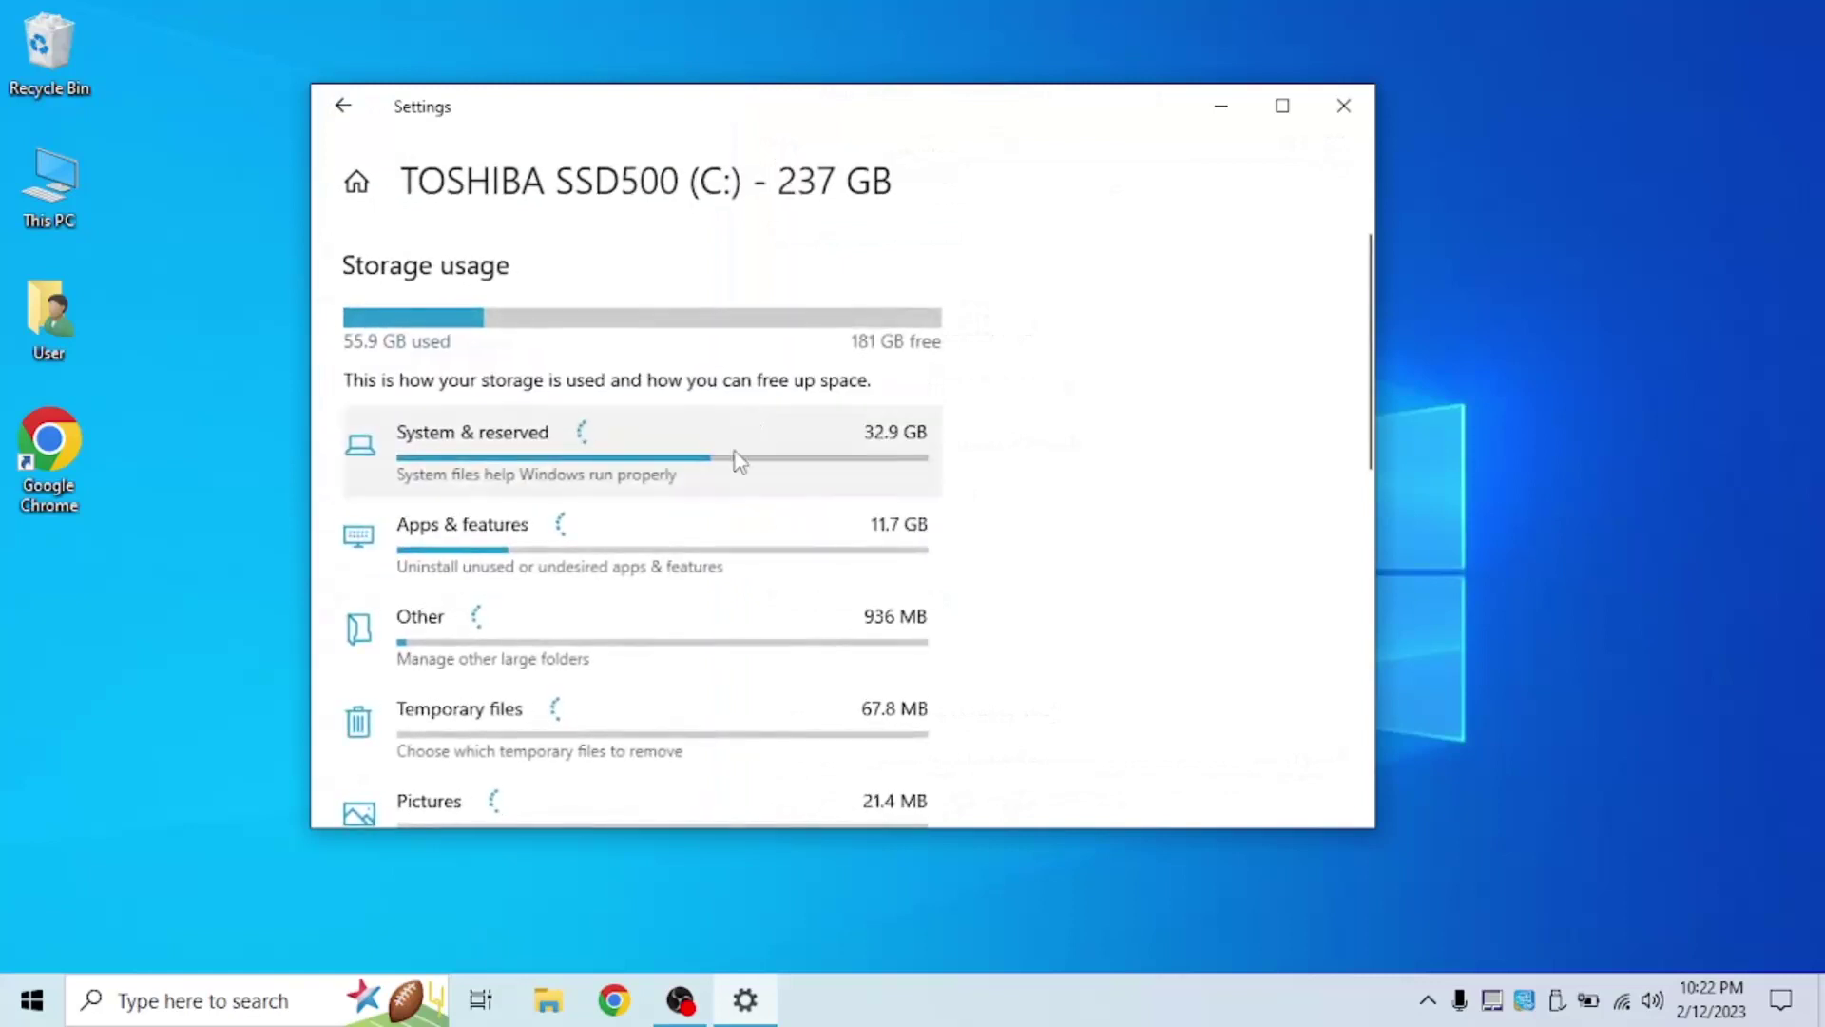
pyautogui.click(657, 480)
pyautogui.scroll(-5, 660, 487)
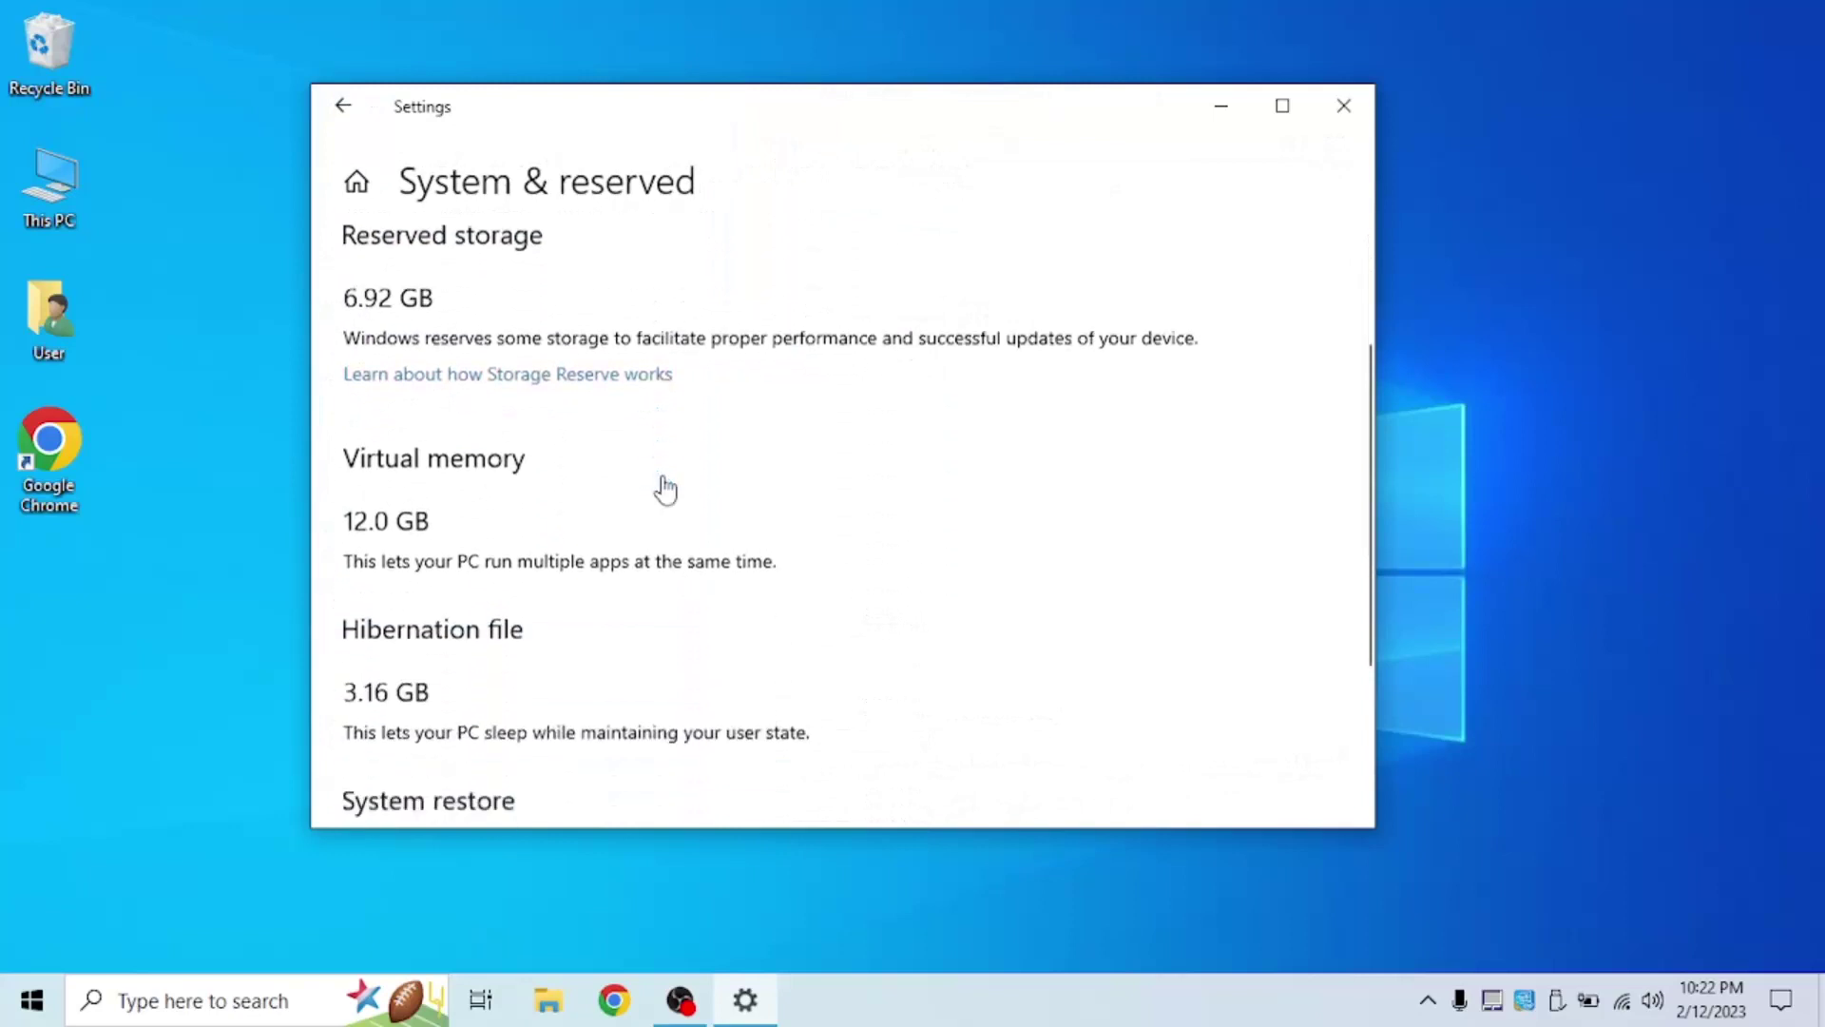
pyautogui.scroll(2, 618, 451)
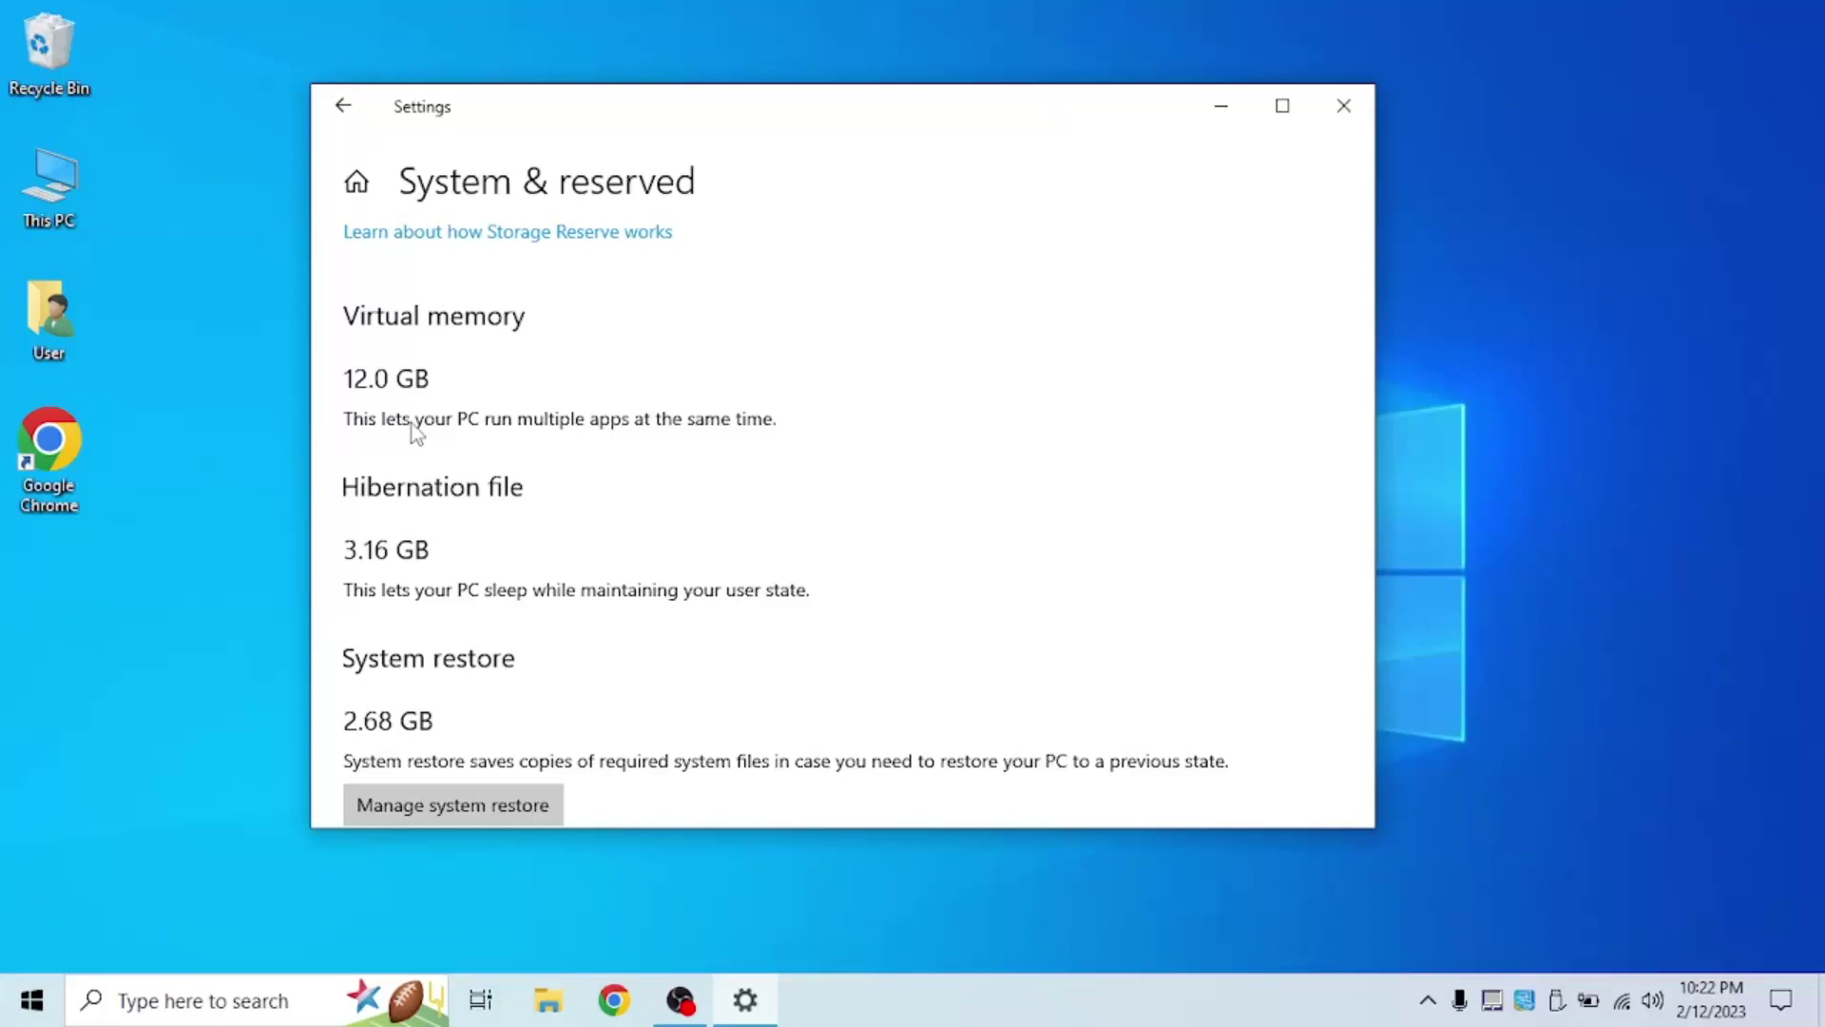
# Close Settings and dismiss the Start menu.
pyautogui.click(1350, 118)
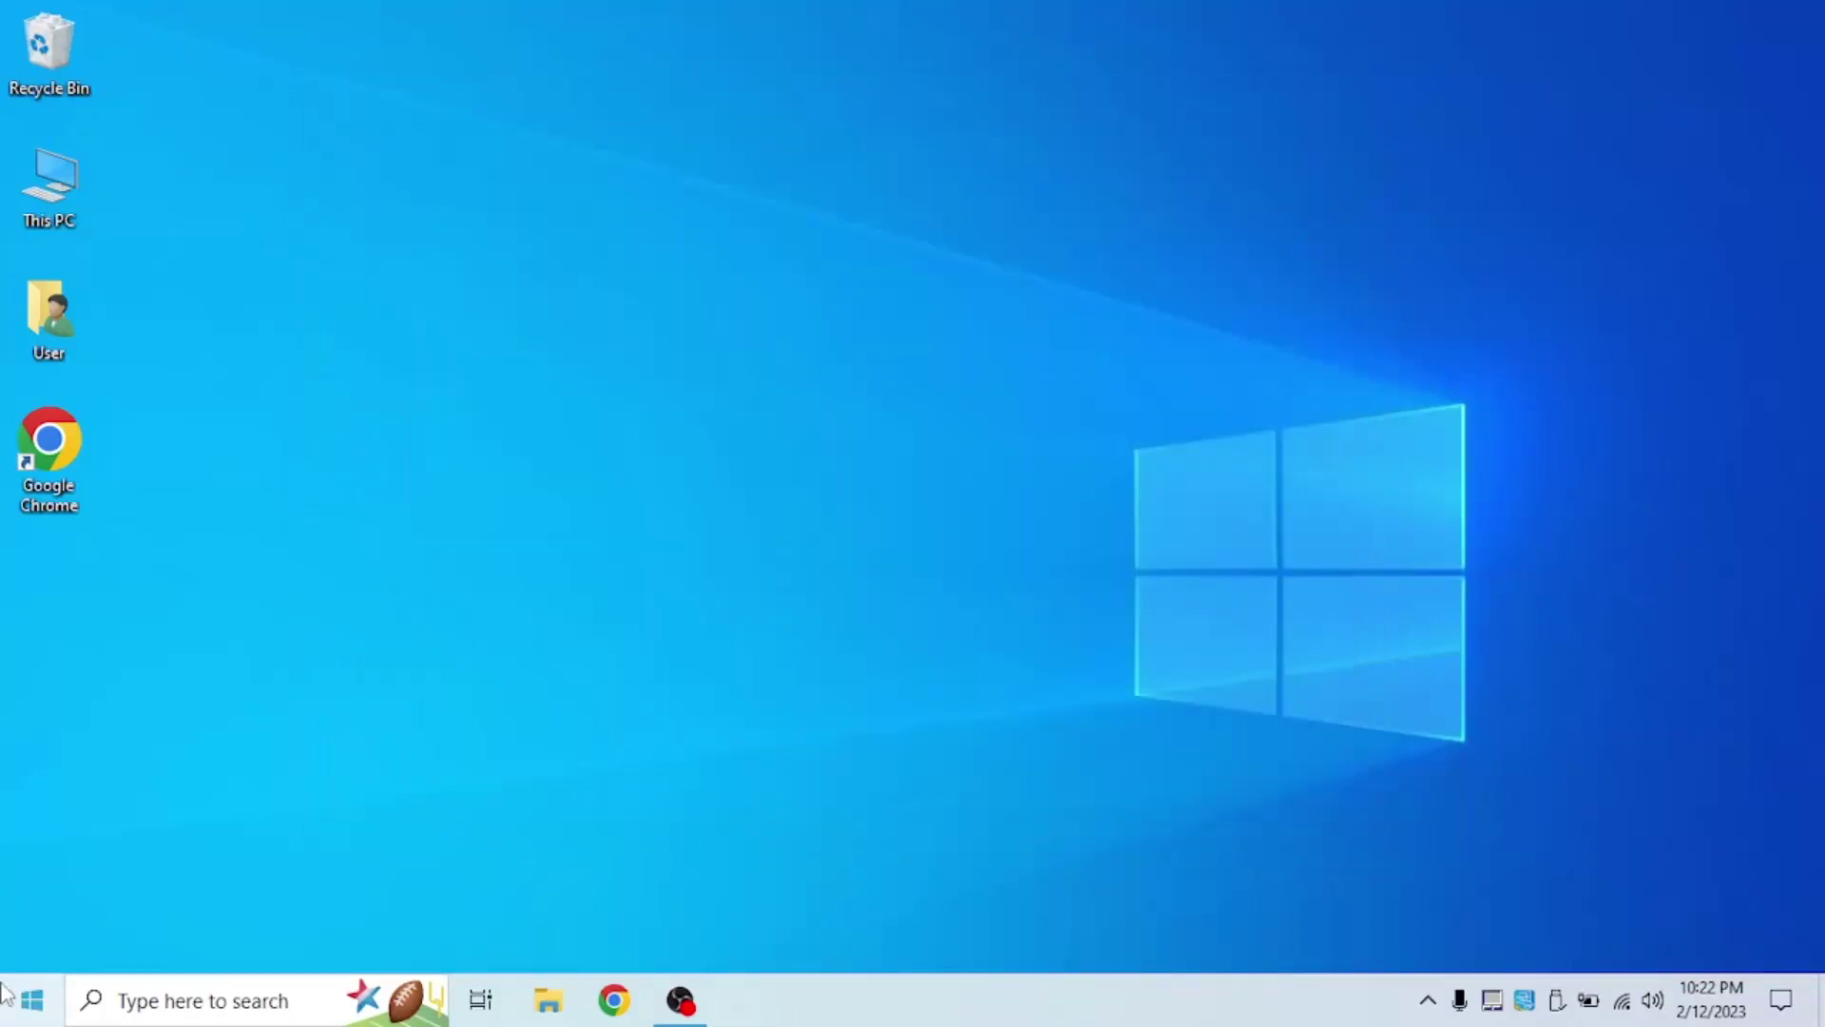
pyautogui.click(7, 995)
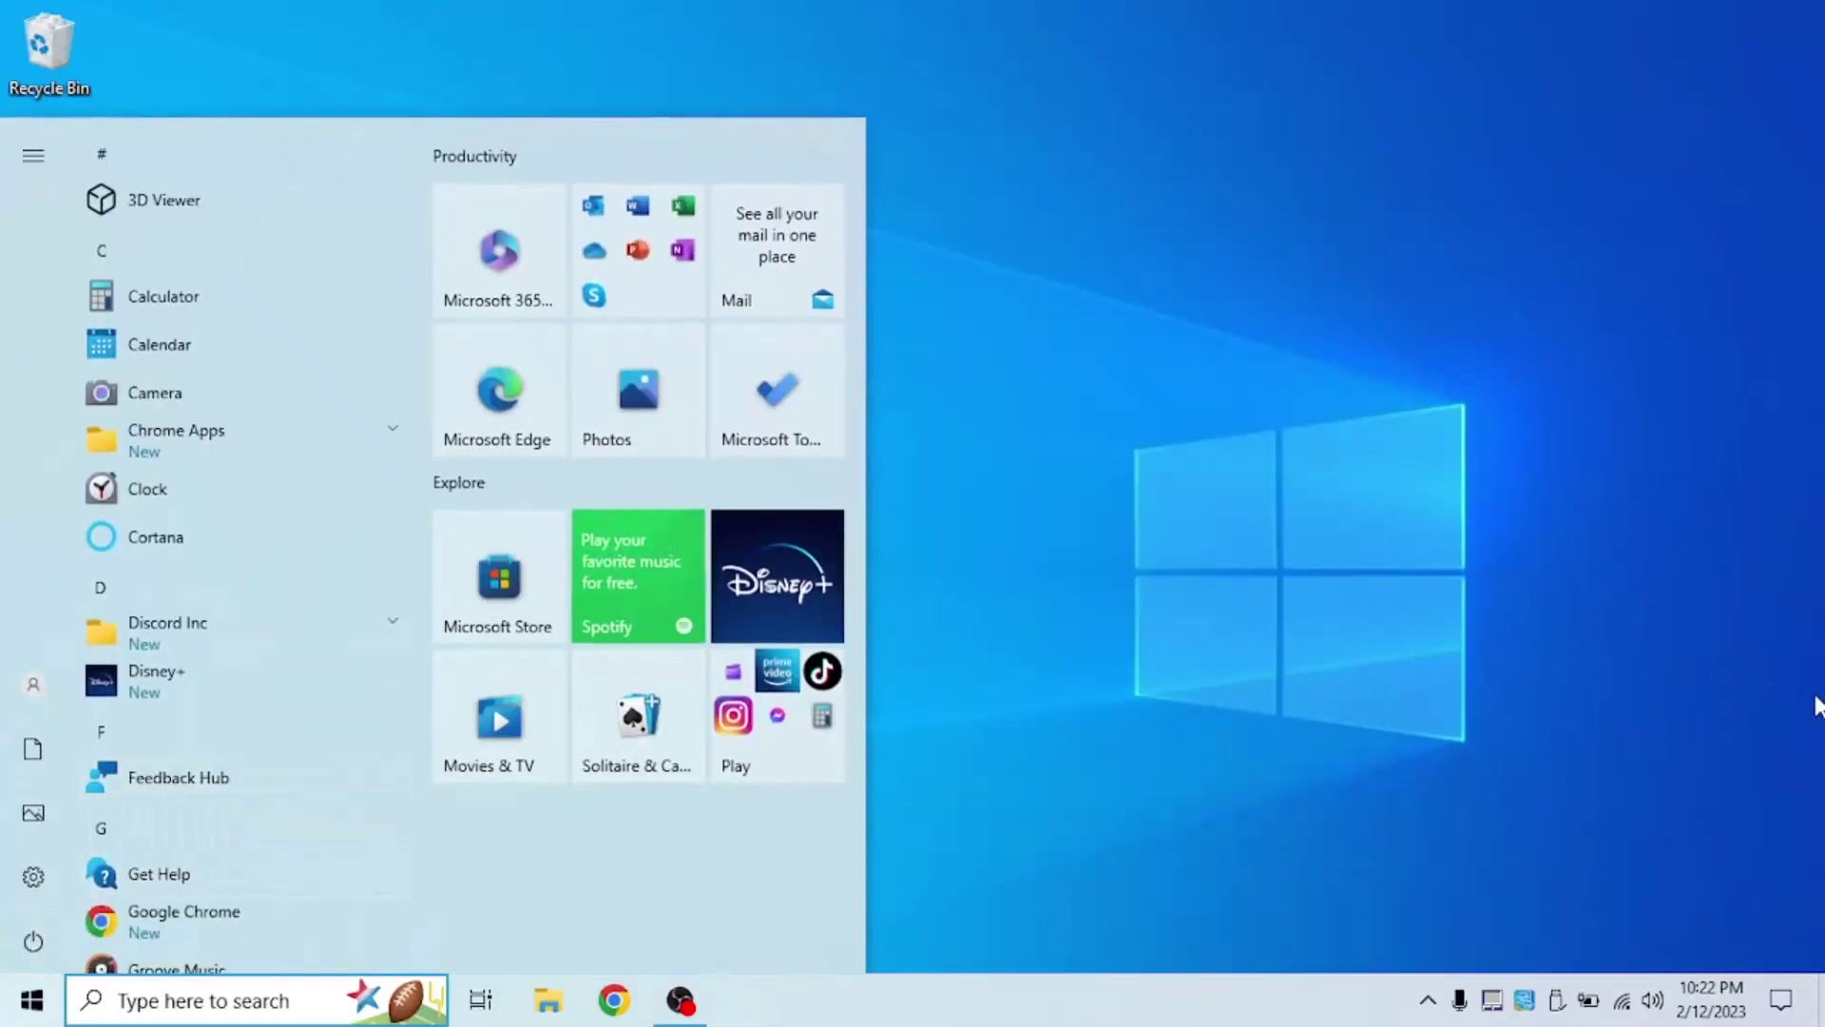
pyautogui.click(1778, 706)
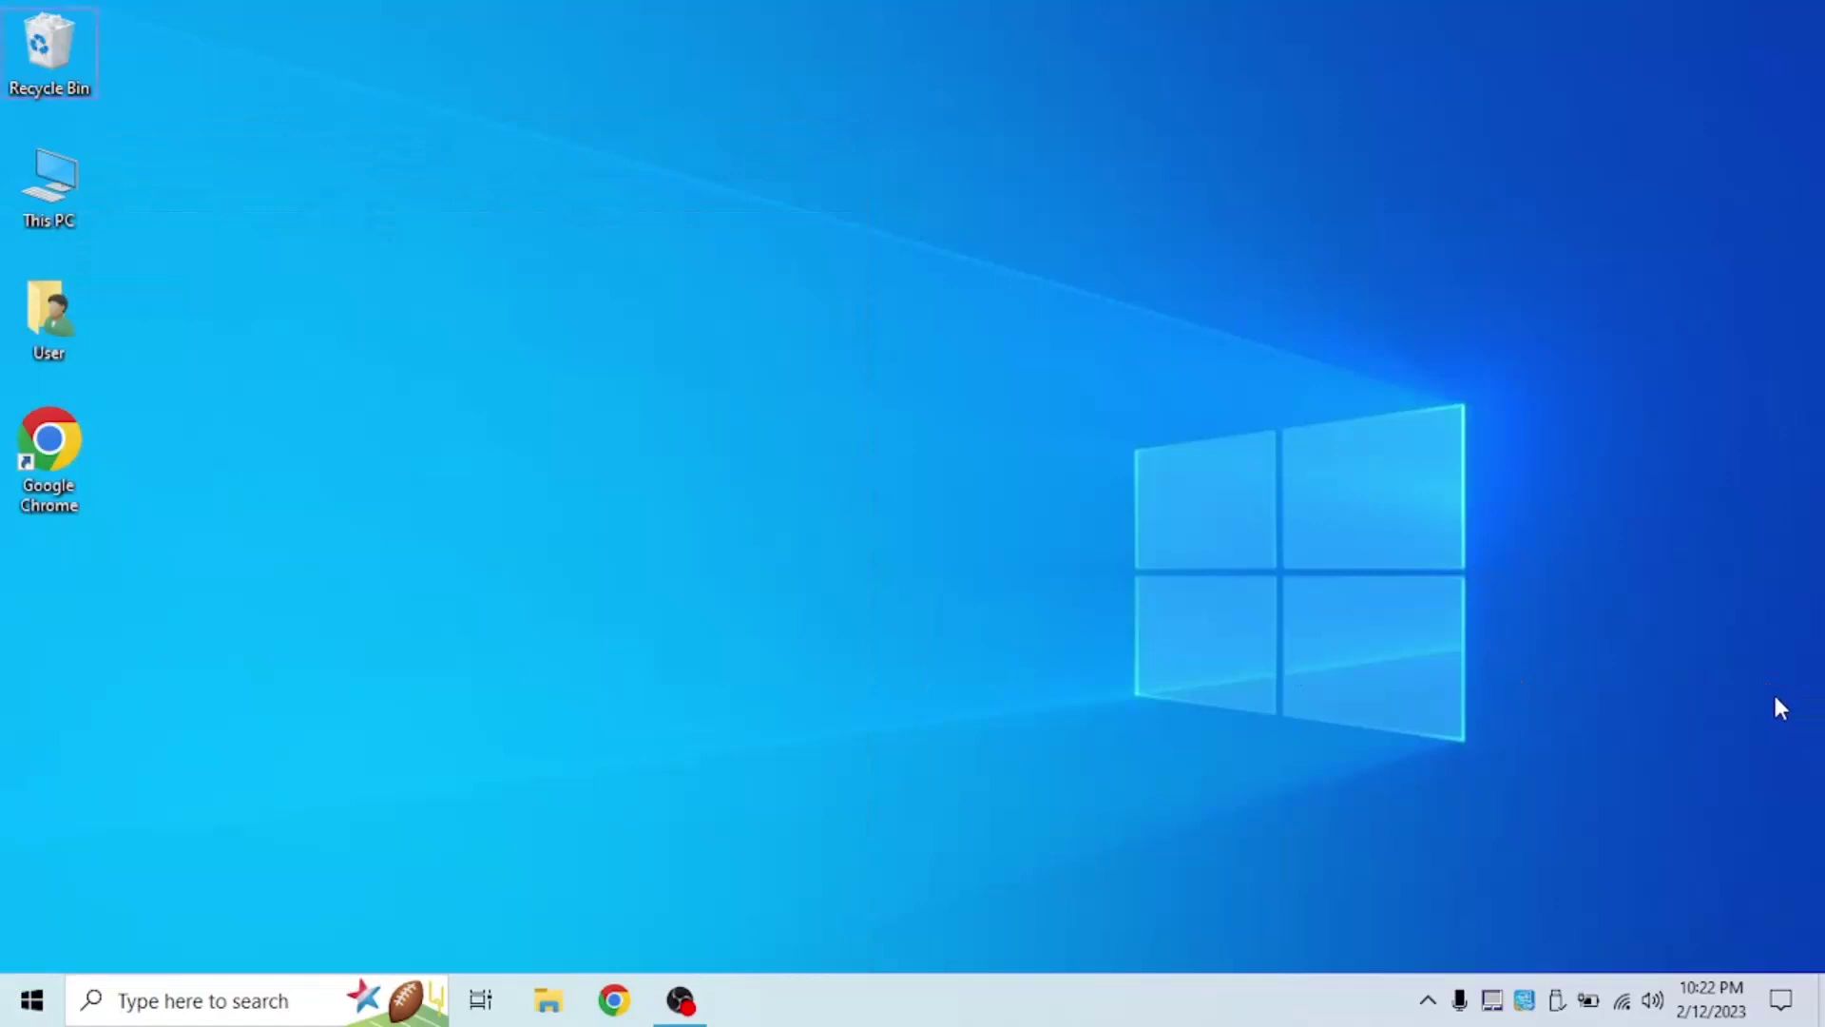
# Open Task Manager's Memory performance page showing 8.0 GB installed and a 19.9 GB commit limit.
pyautogui.hotkey('ctrl', 'shift', 'Escape')
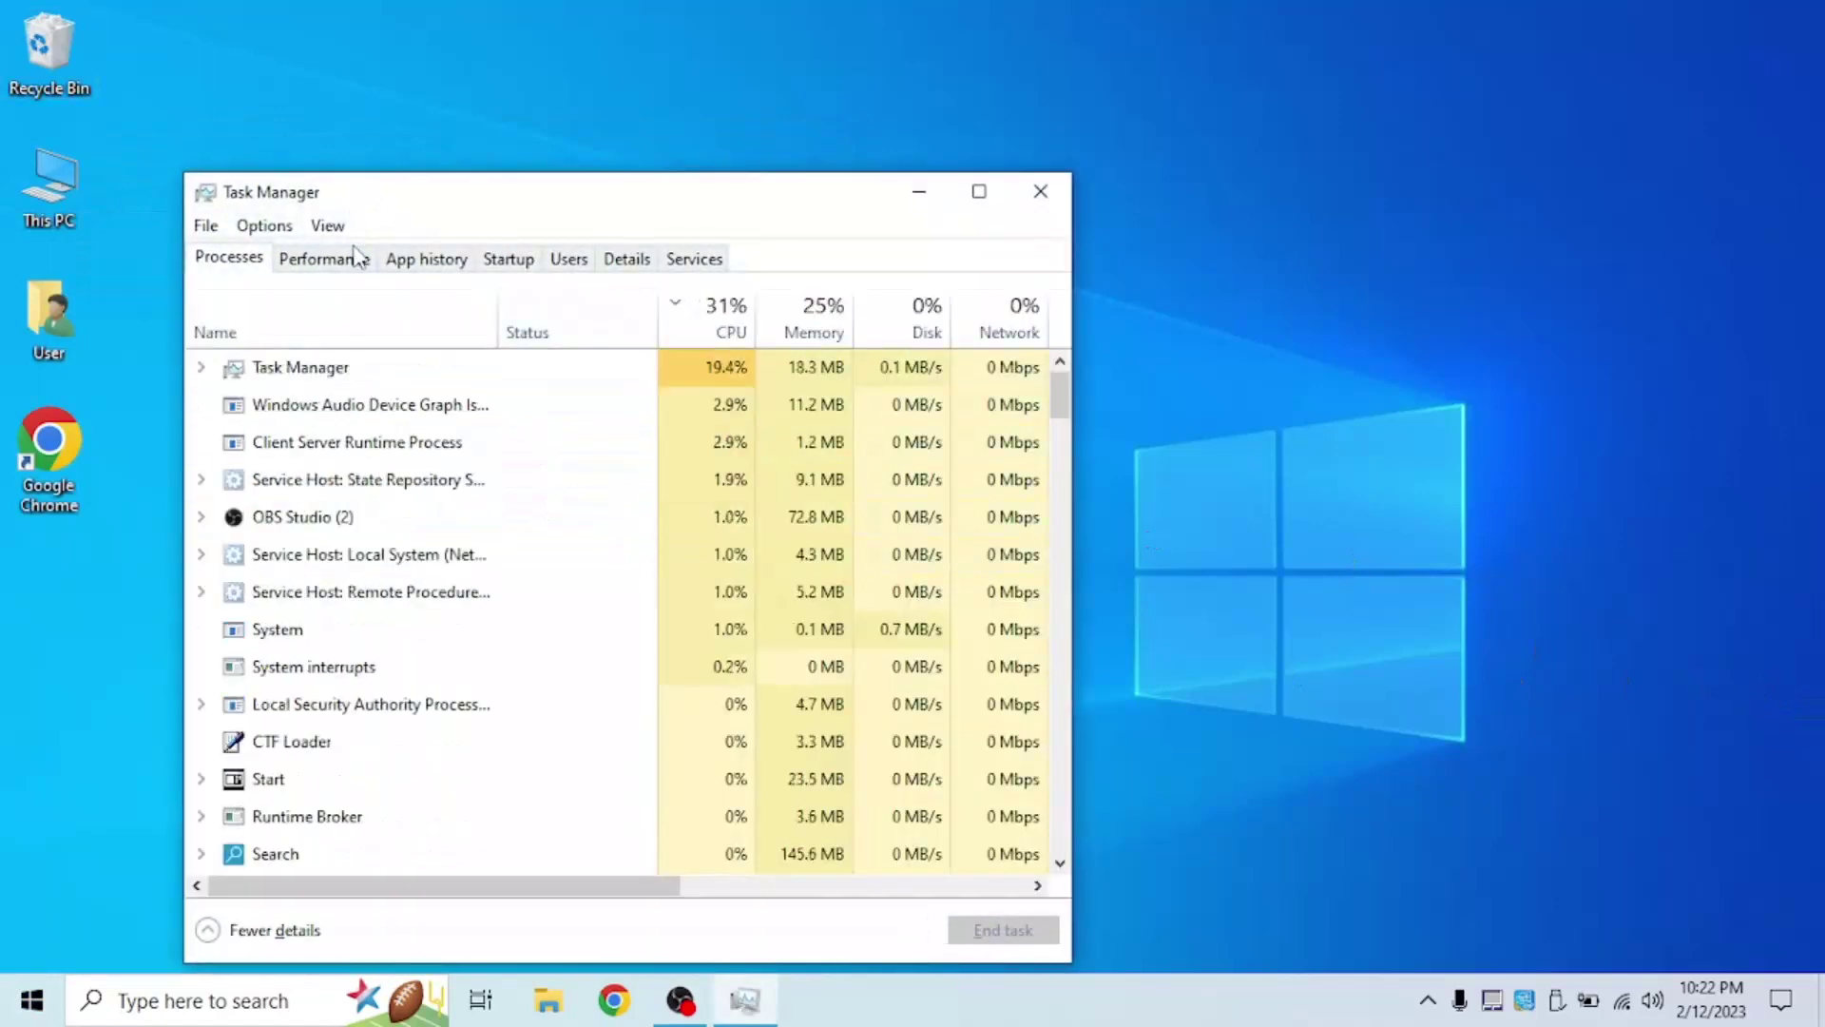
pyautogui.click(385, 265)
pyautogui.click(366, 264)
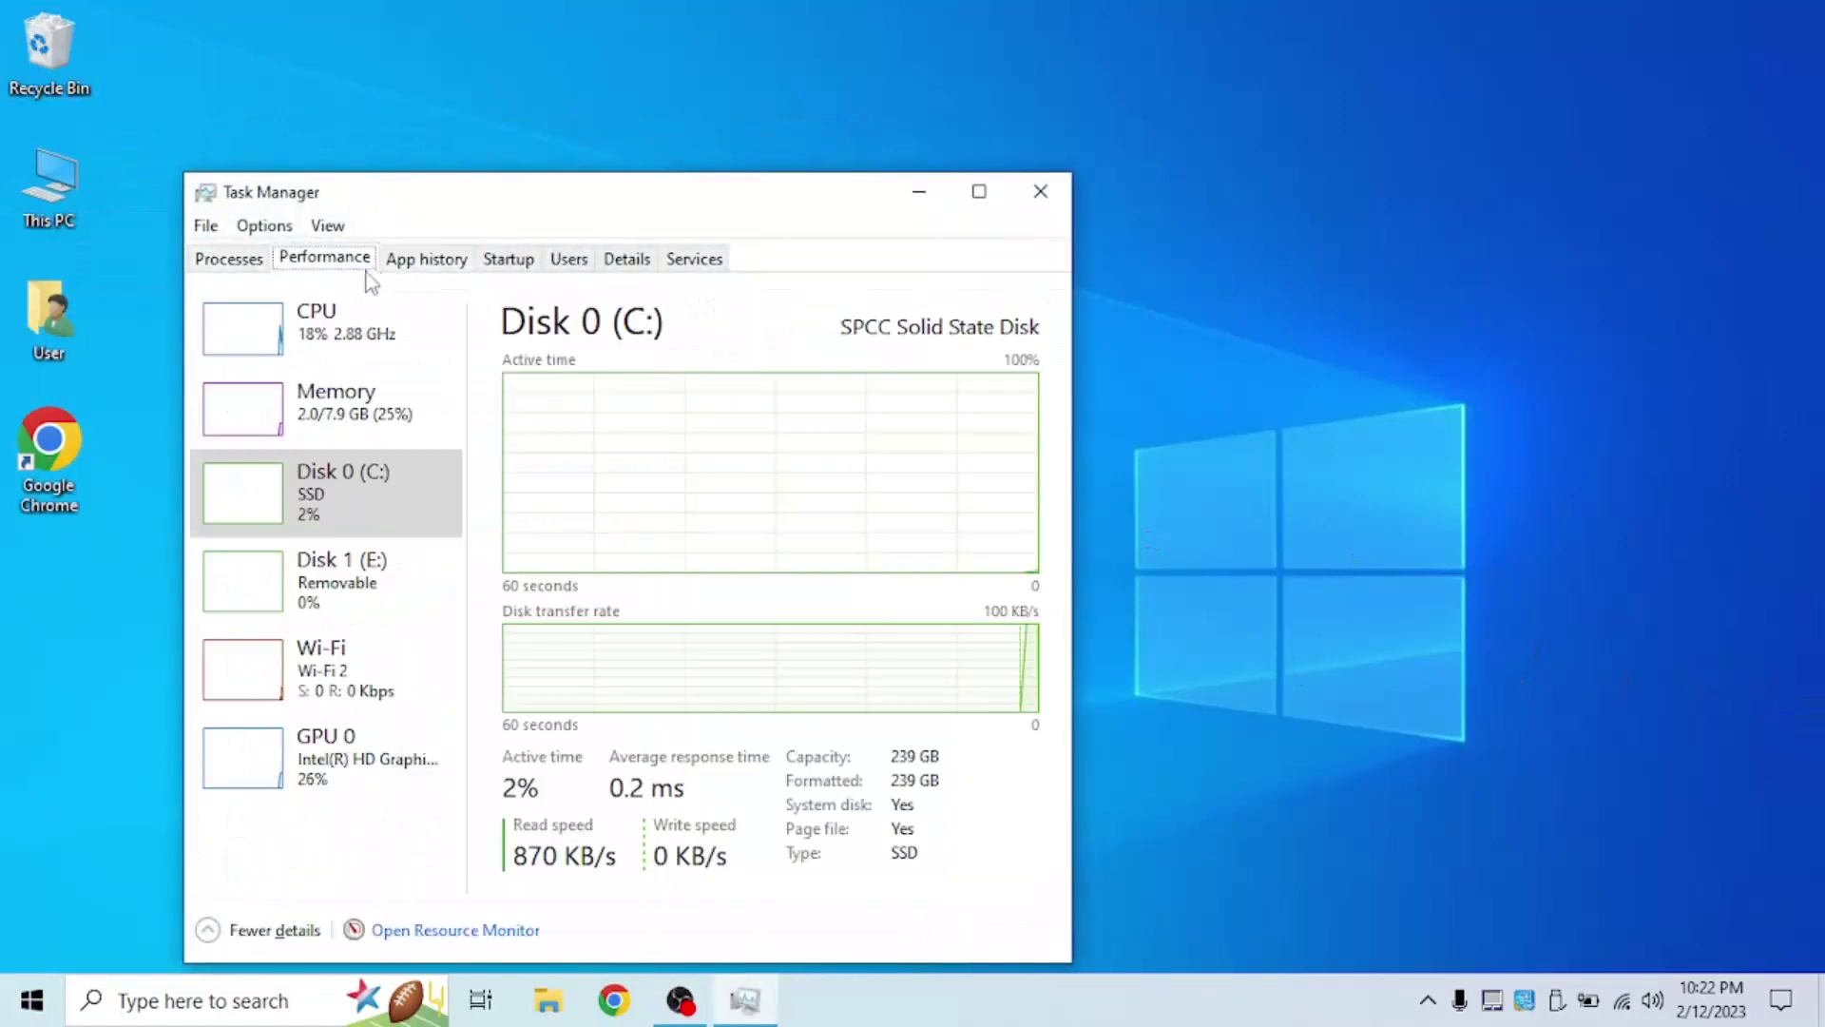
pyautogui.click(365, 422)
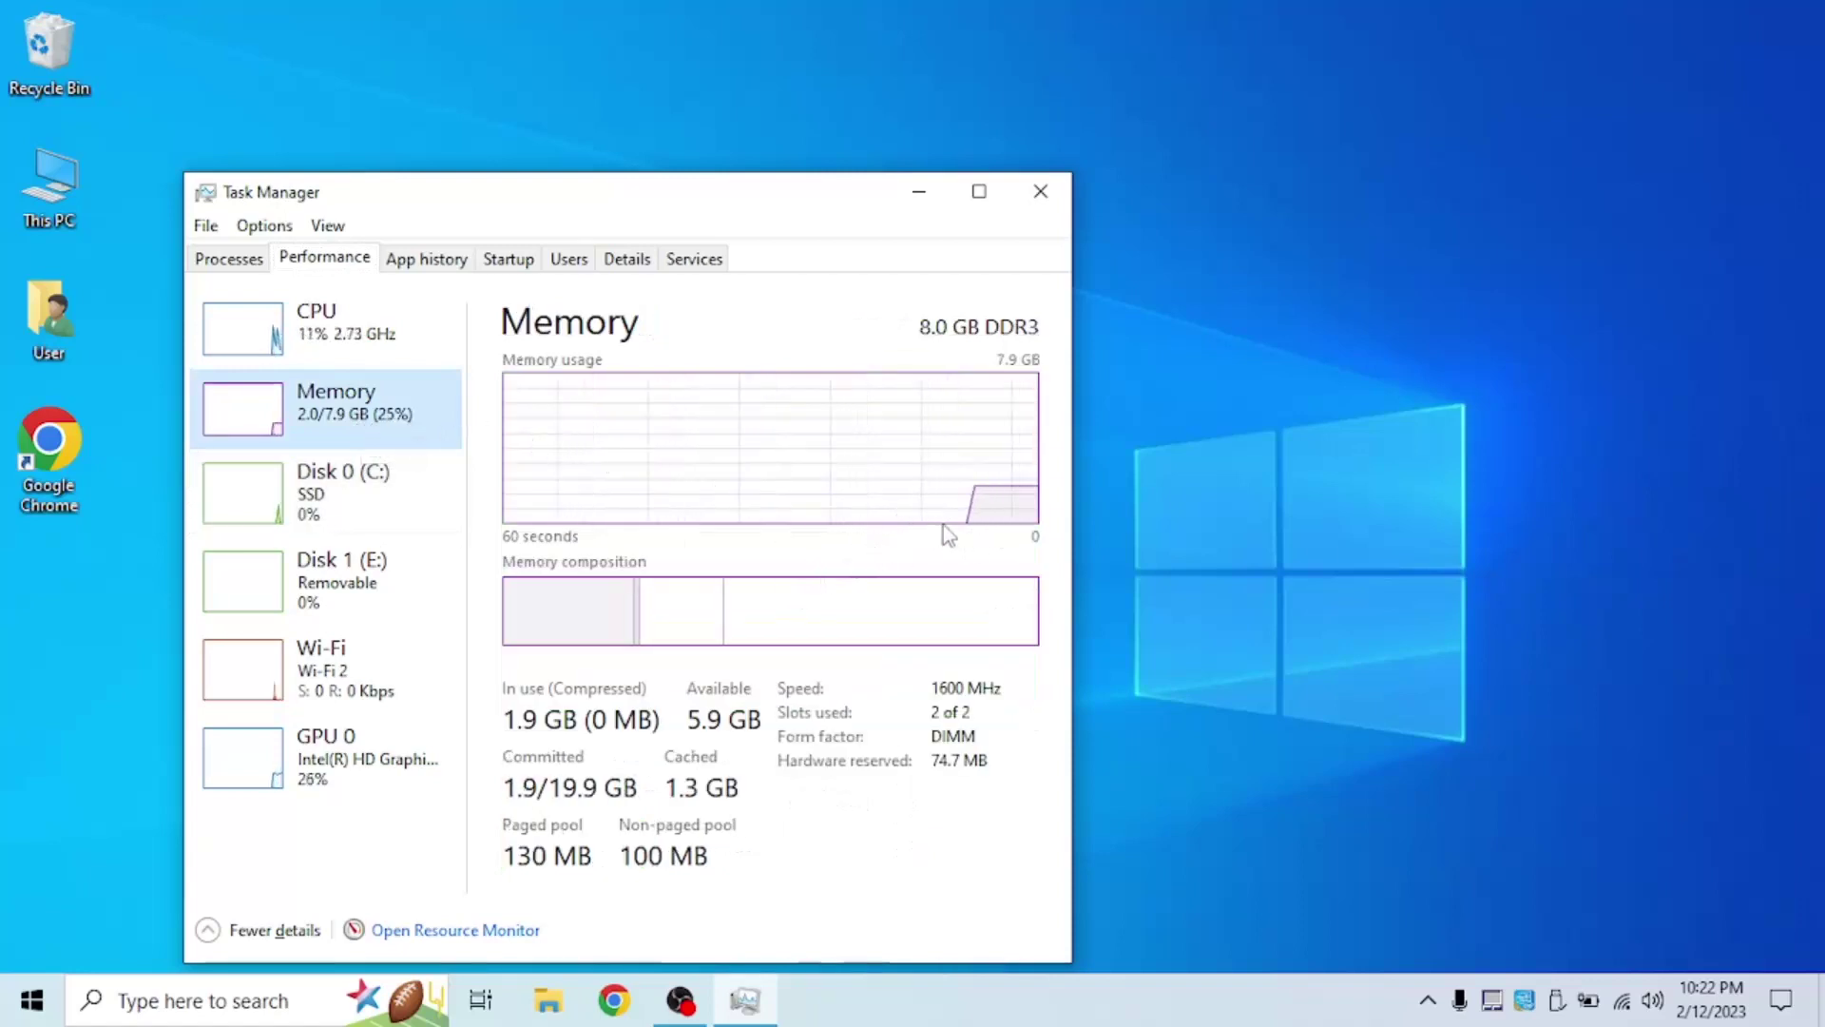
pyautogui.rightClick(985, 495)
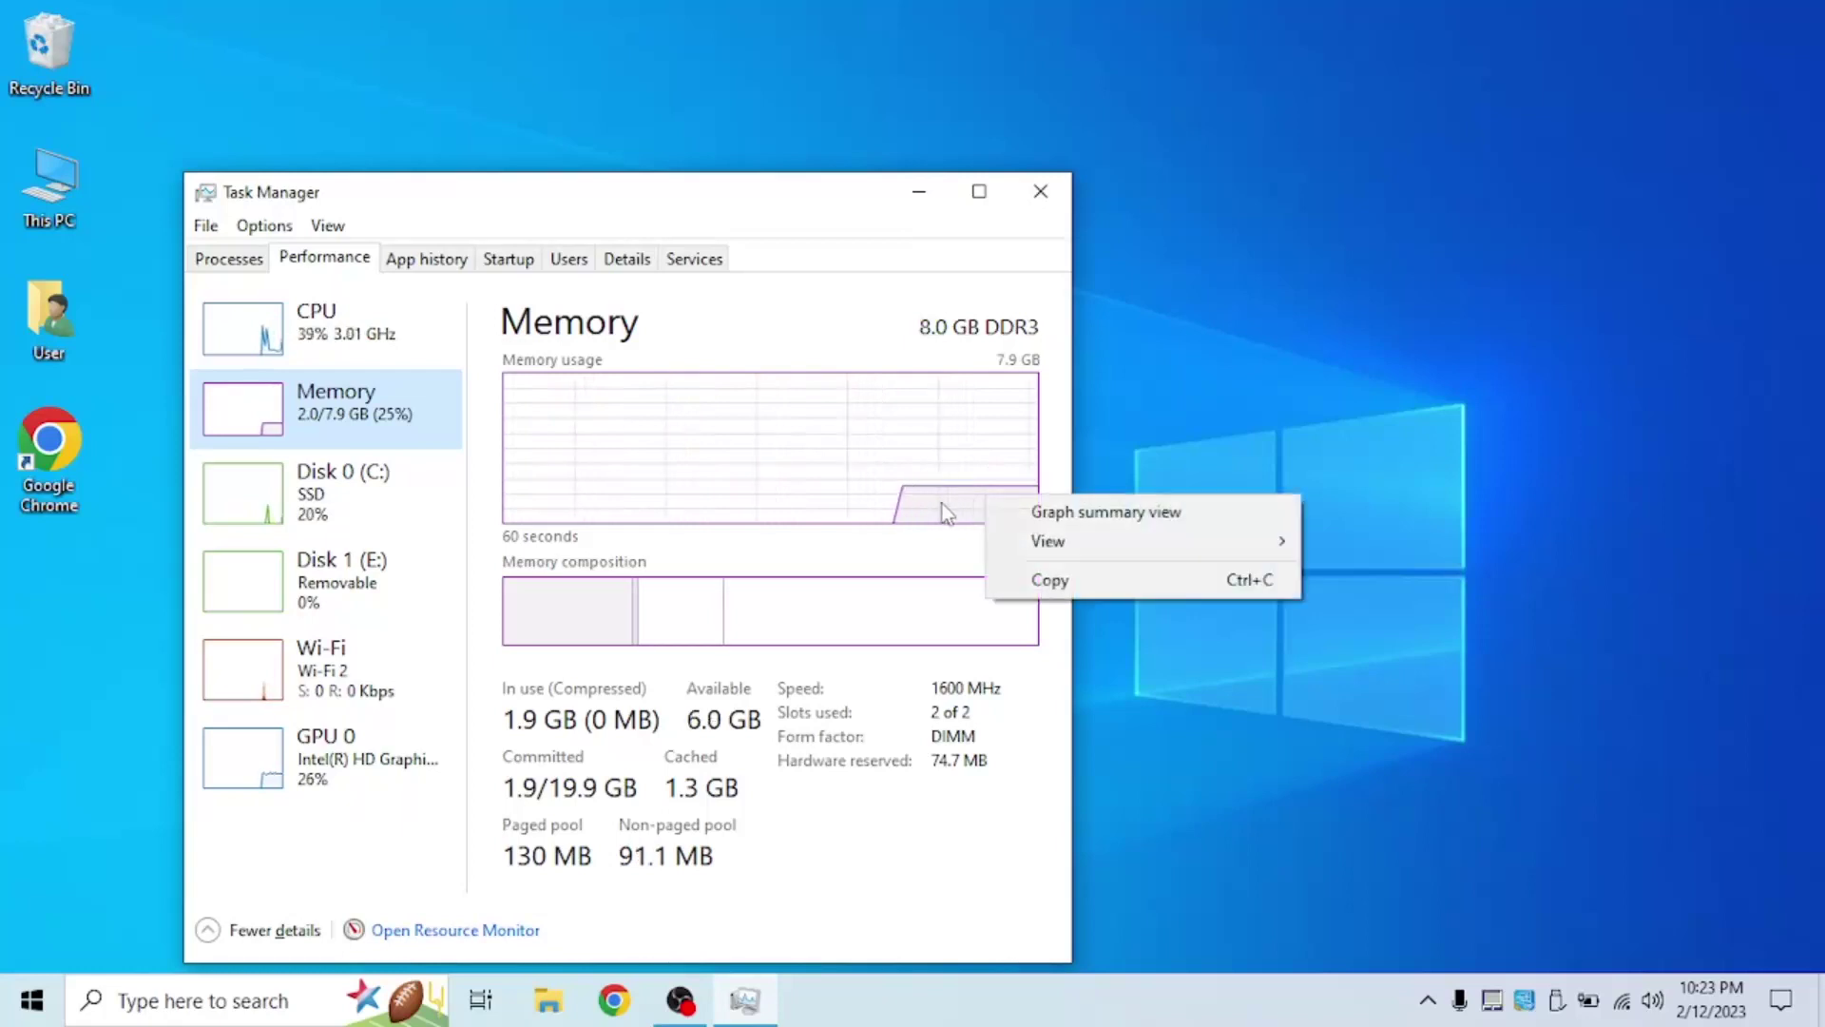
pyautogui.click(908, 511)
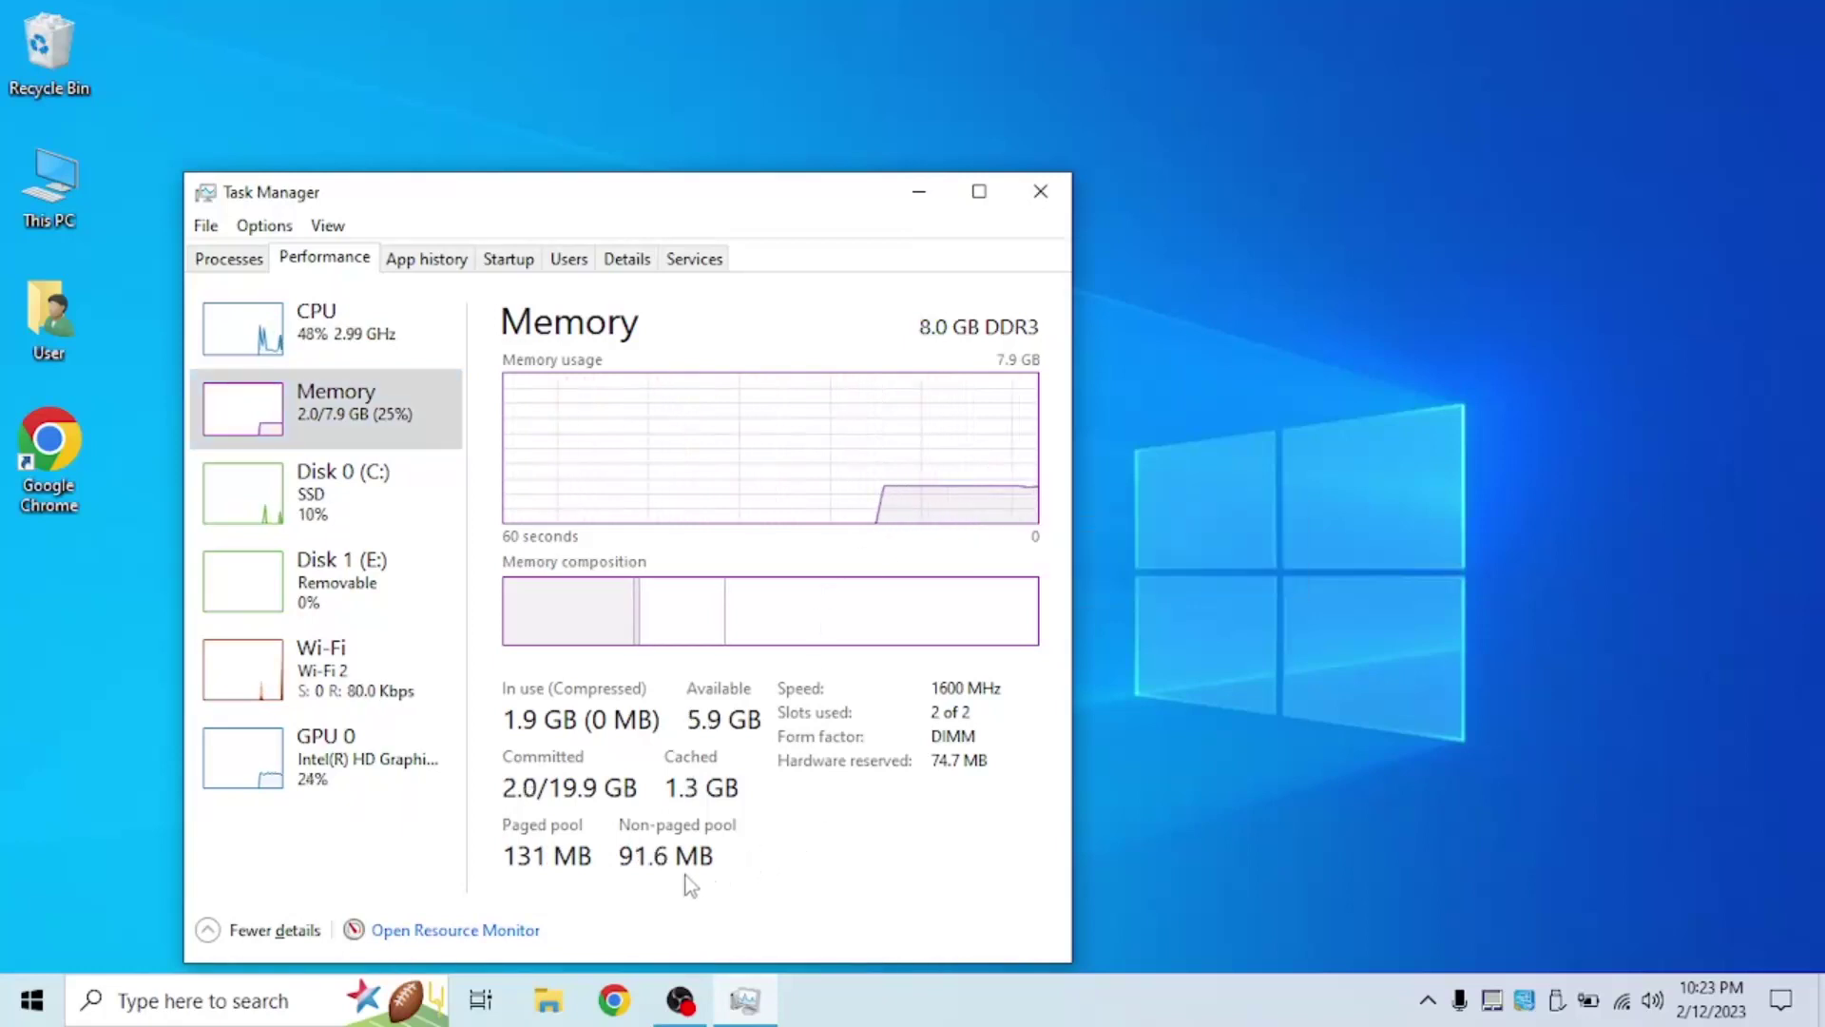
pyautogui.click(1040, 191)
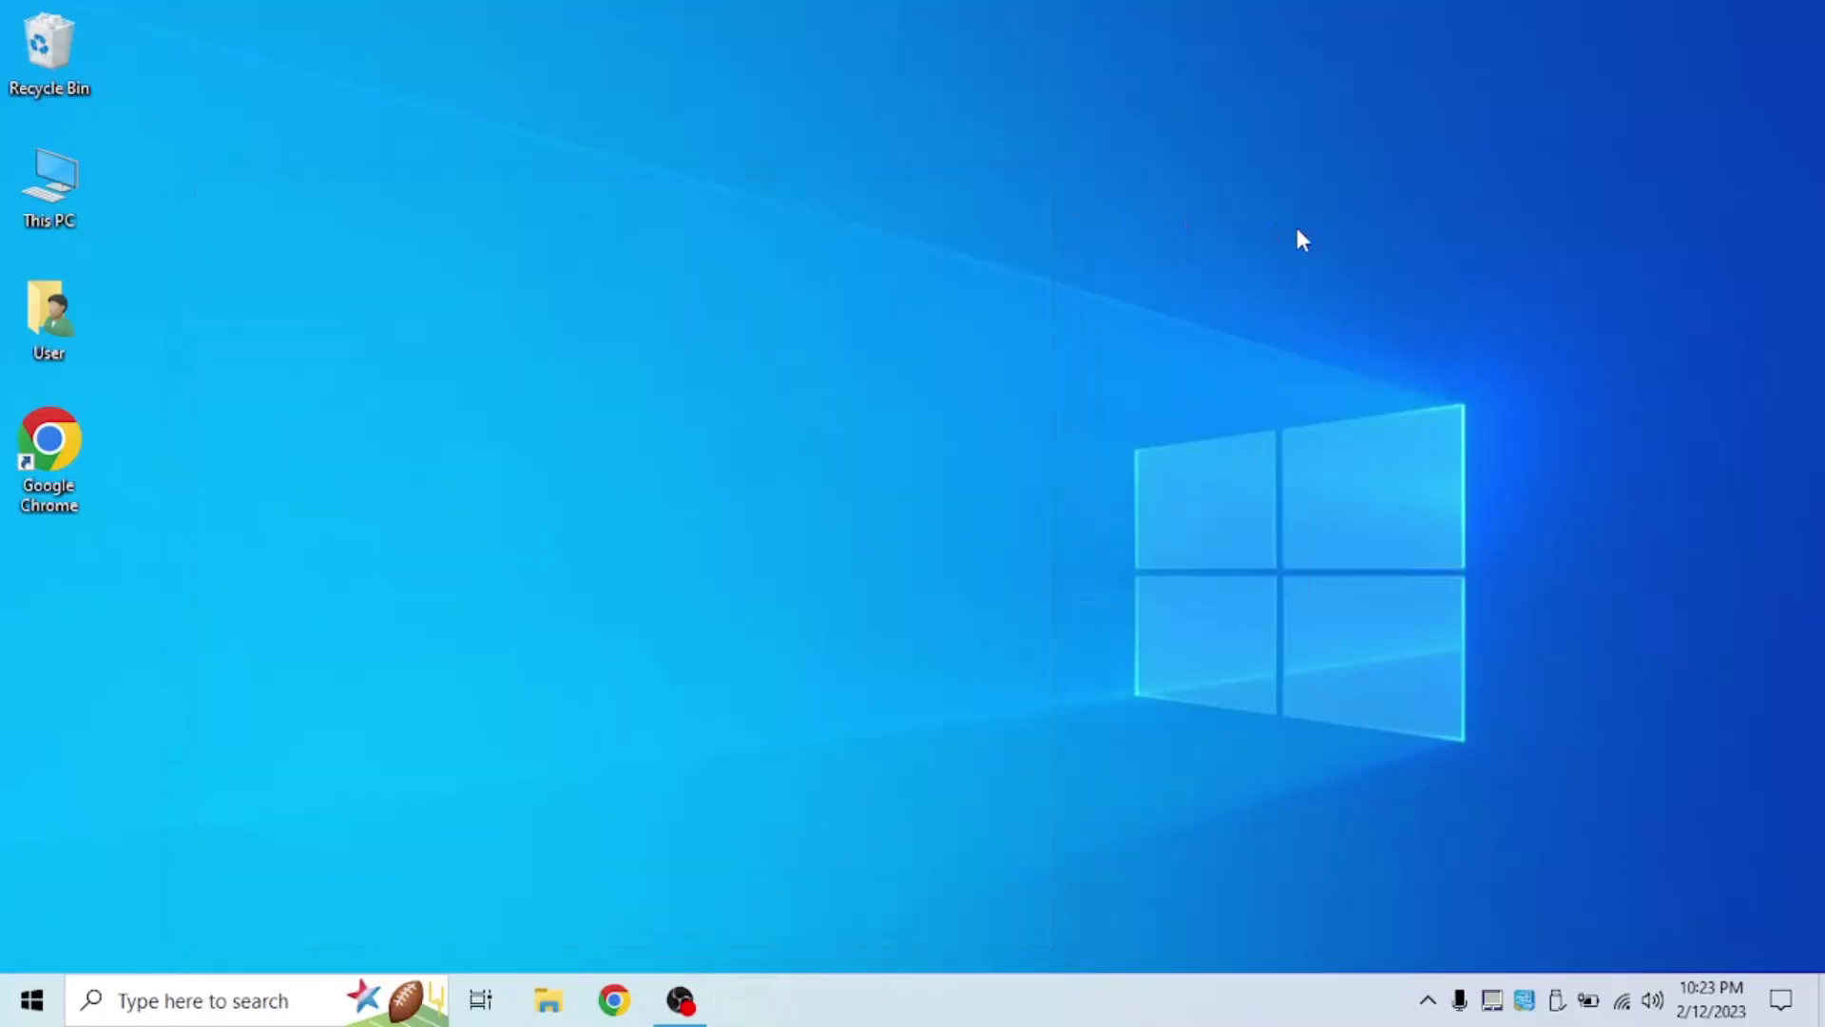